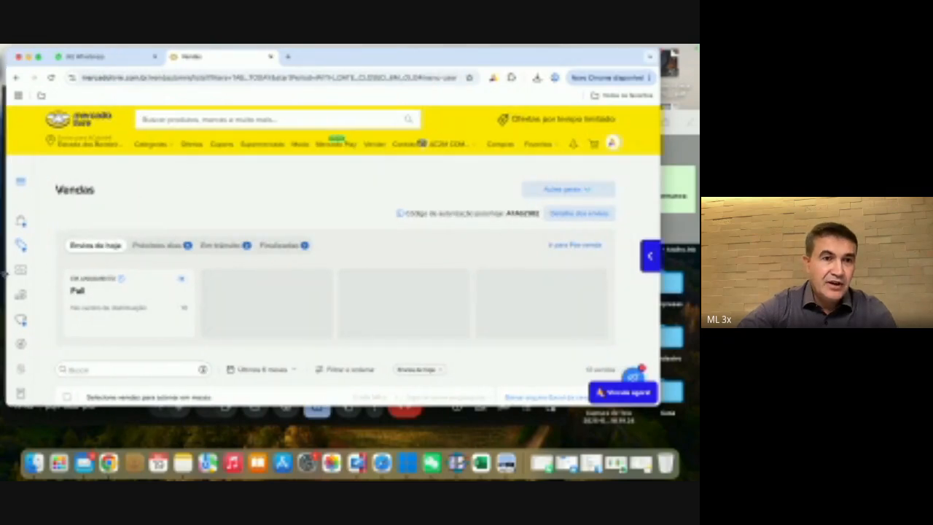
# Step: Open the Anúncios listings page and enlarge the browser window to show more of it
pyautogui.moveTo(23, 276)
pyautogui.click(47, 292)
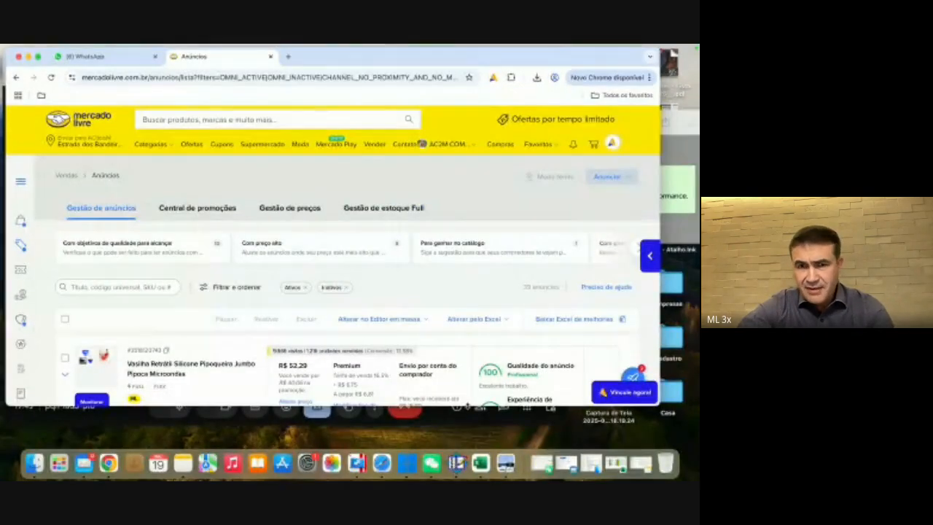
pyautogui.moveTo(467, 405); pyautogui.dragTo(467, 430)
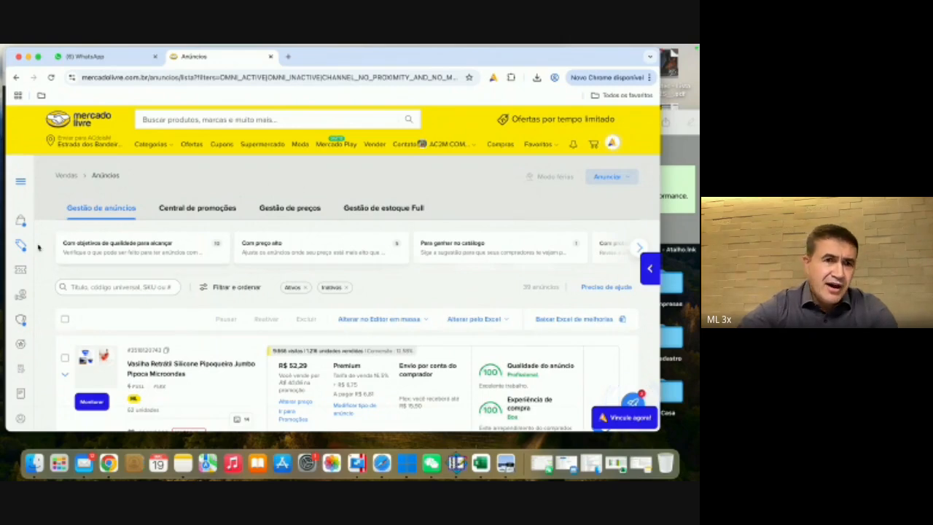
# Step: Start creating a new individual listing of the Produtos type
pyautogui.moveTo(16, 227)
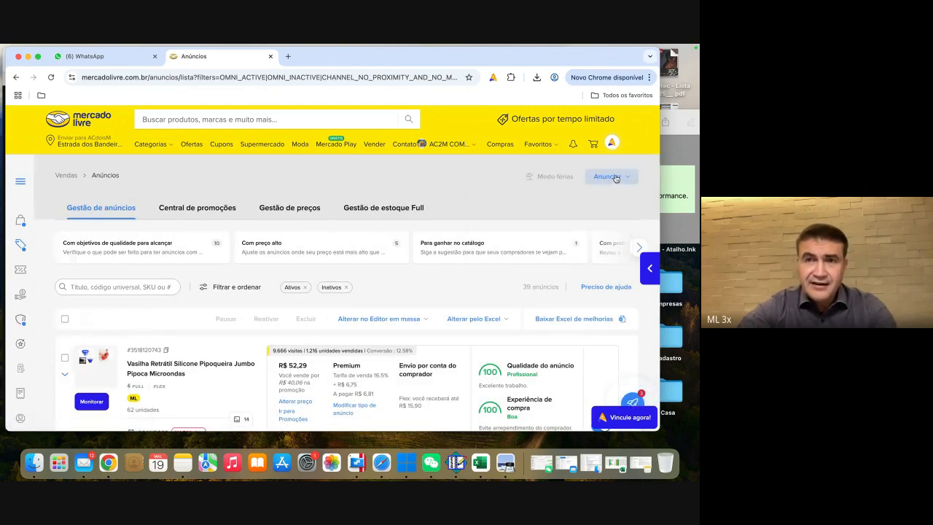
pyautogui.click(621, 179)
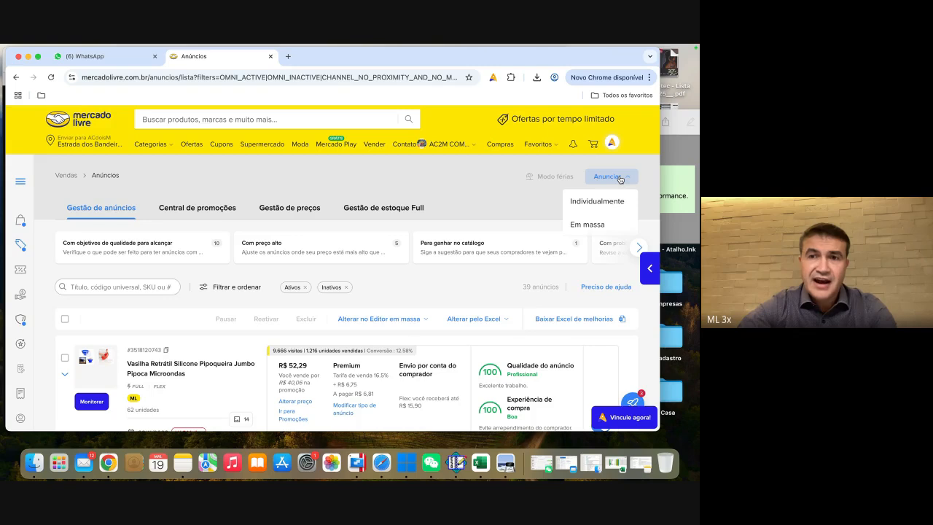
pyautogui.click(589, 202)
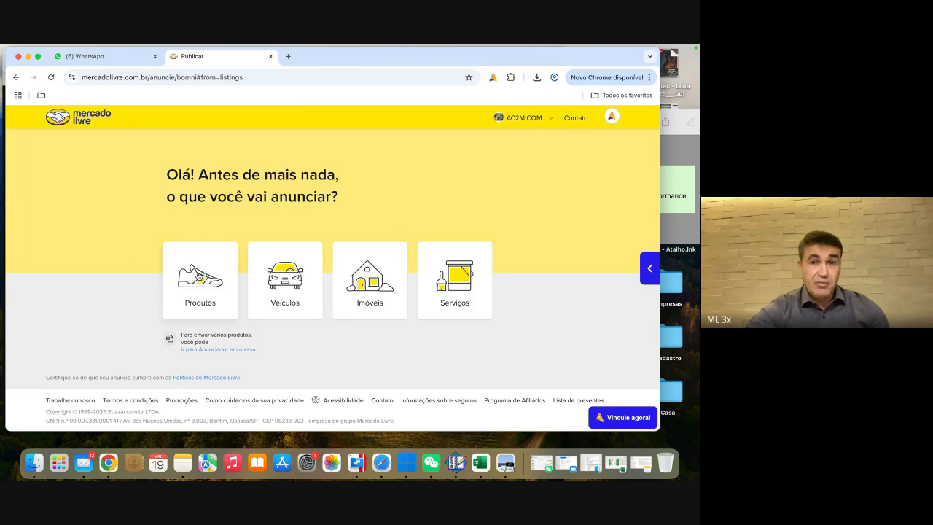
pyautogui.click(198, 277)
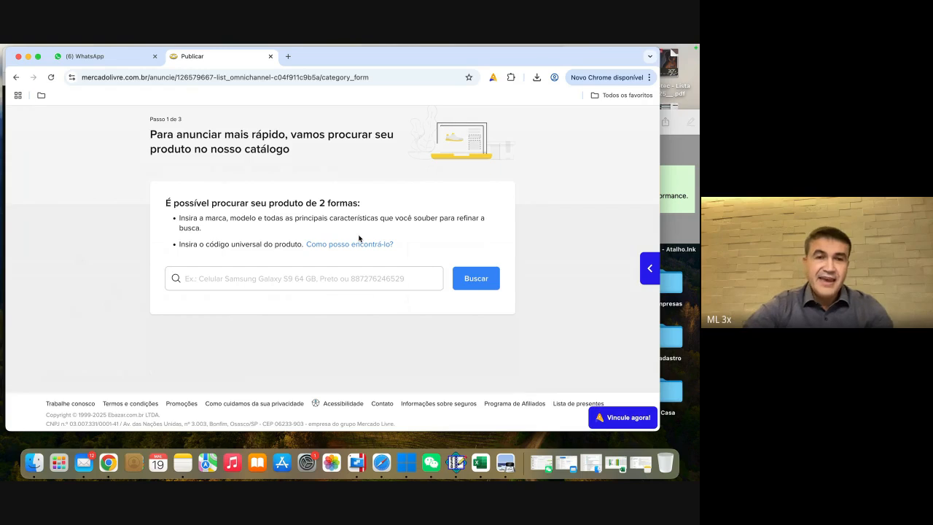
# Step: Search the catalogue for "bone" to find a category for the new listing
pyautogui.click(244, 280)
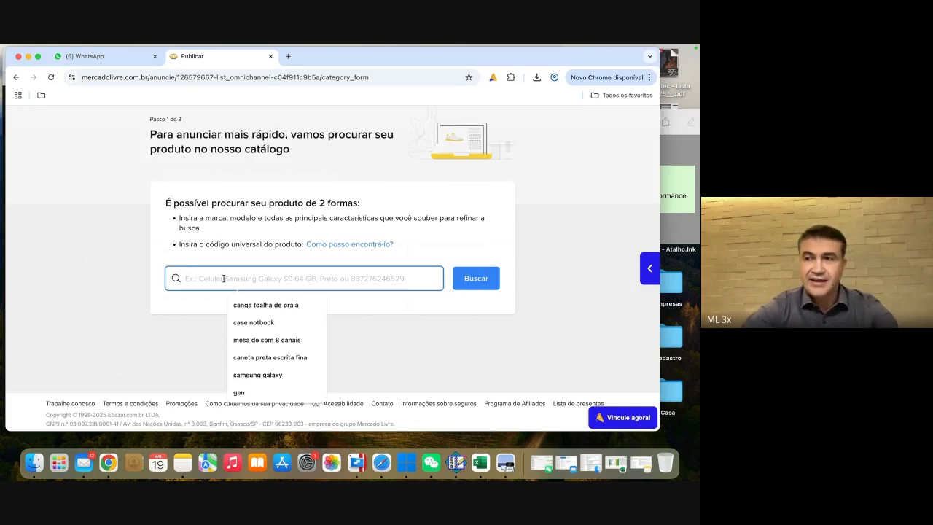
pyautogui.write('bone')
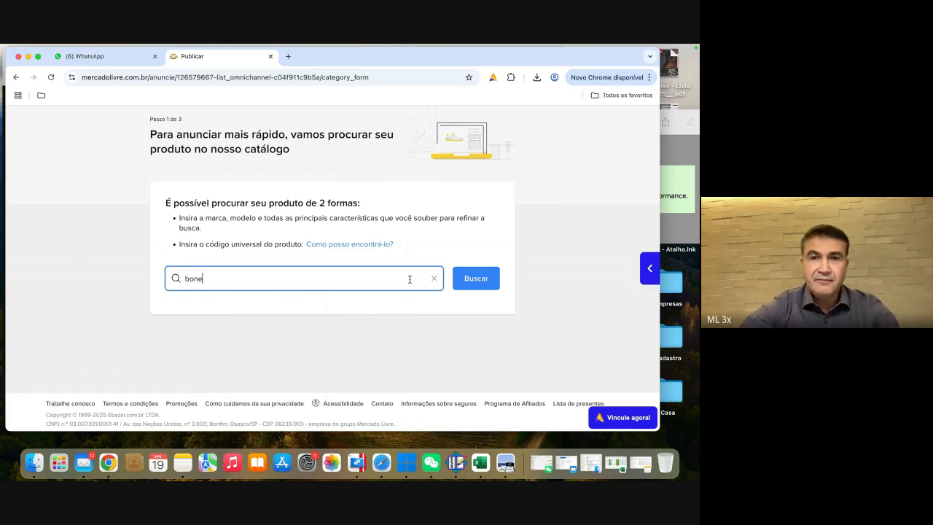
pyautogui.click(466, 278)
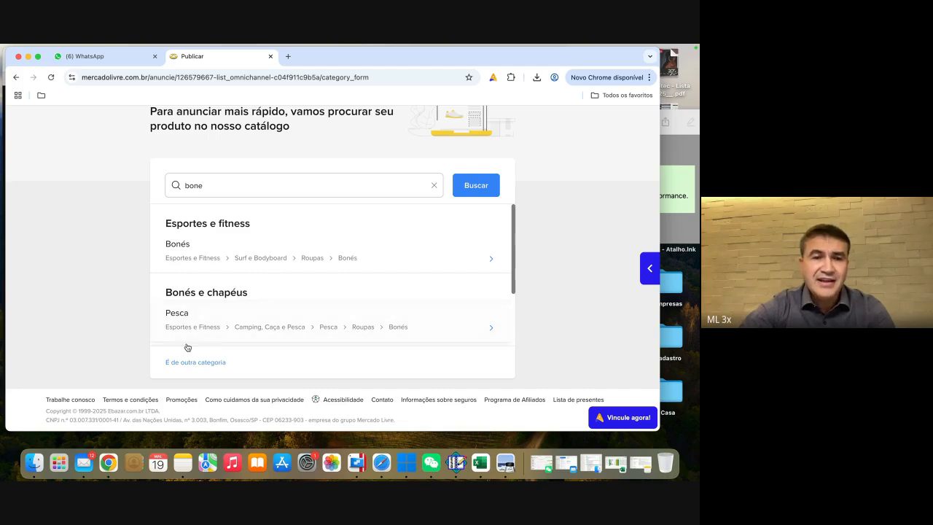
# Step: Examine the full list of alternative product categories, and return to the choice of what to advertise
pyautogui.click(192, 365)
pyautogui.scroll(-1, 191, 364)
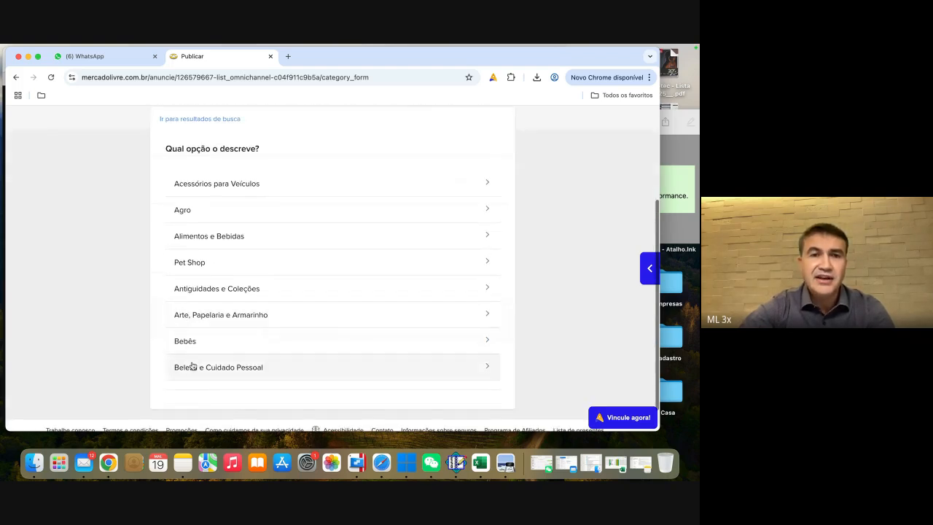
pyautogui.scroll(-15, 254, 310)
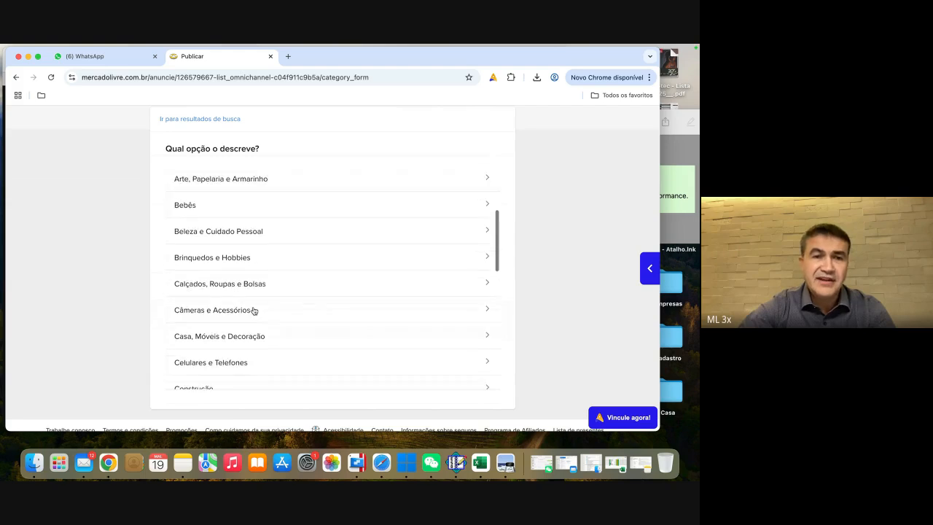
pyautogui.scroll(15, 253, 310)
pyautogui.scroll(3, 254, 310)
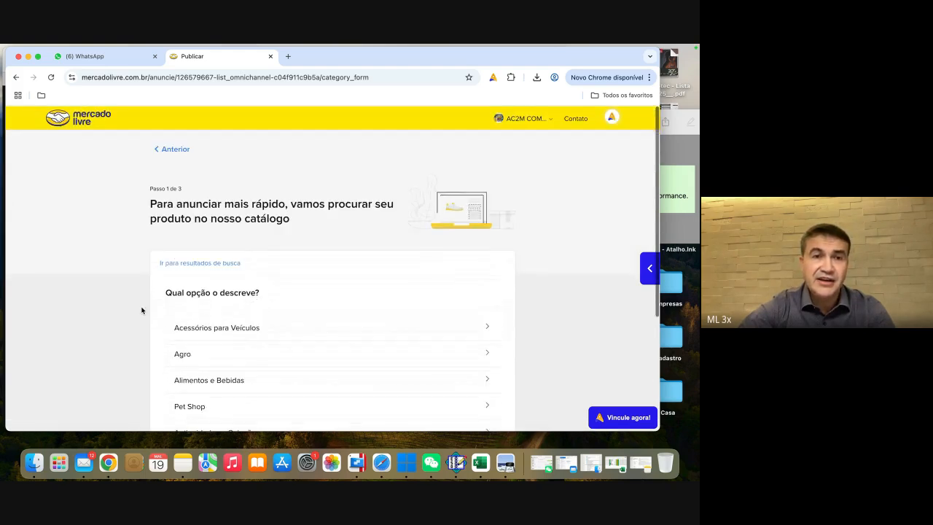
pyautogui.click(175, 148)
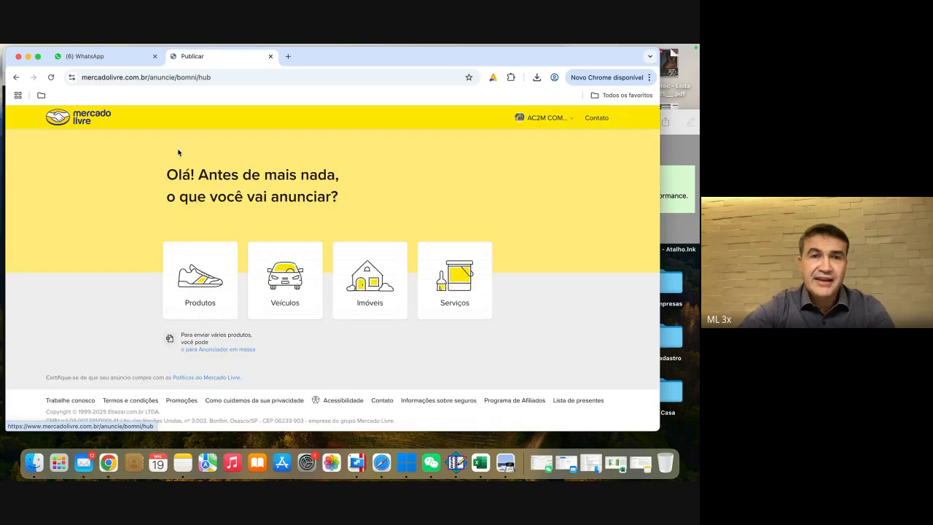
# Step: Start a Produtos listing again and search the catalogue for "bone para jogar tenis"
pyautogui.click(200, 271)
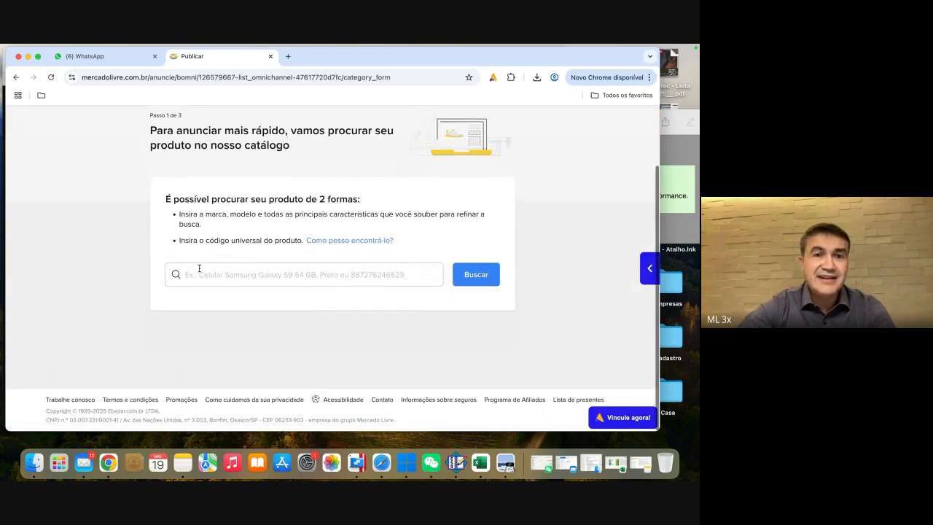
pyautogui.click(230, 272)
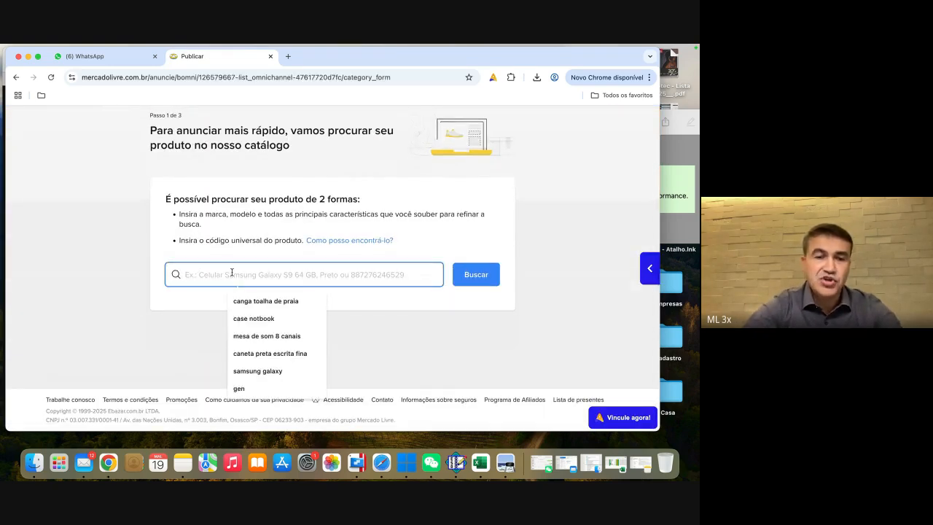
pyautogui.write('bone p')
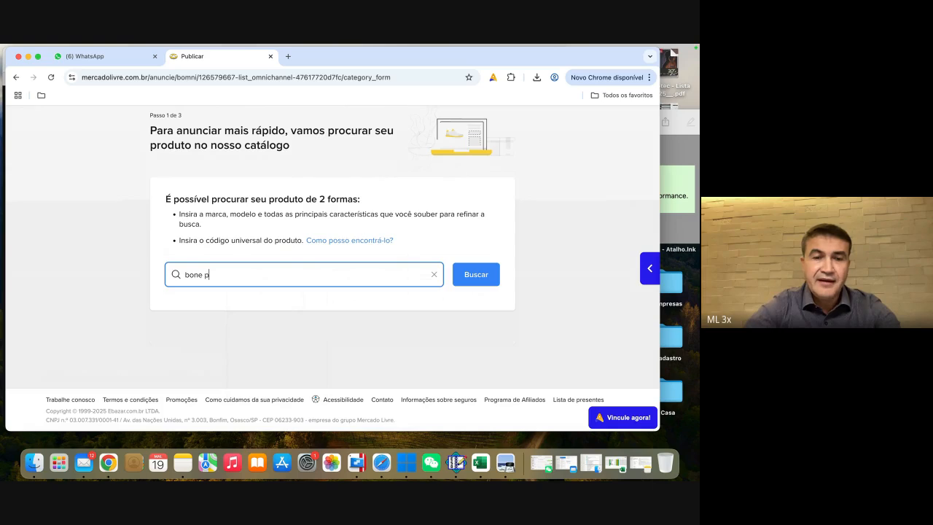
pyautogui.write('ara jogar tenis')
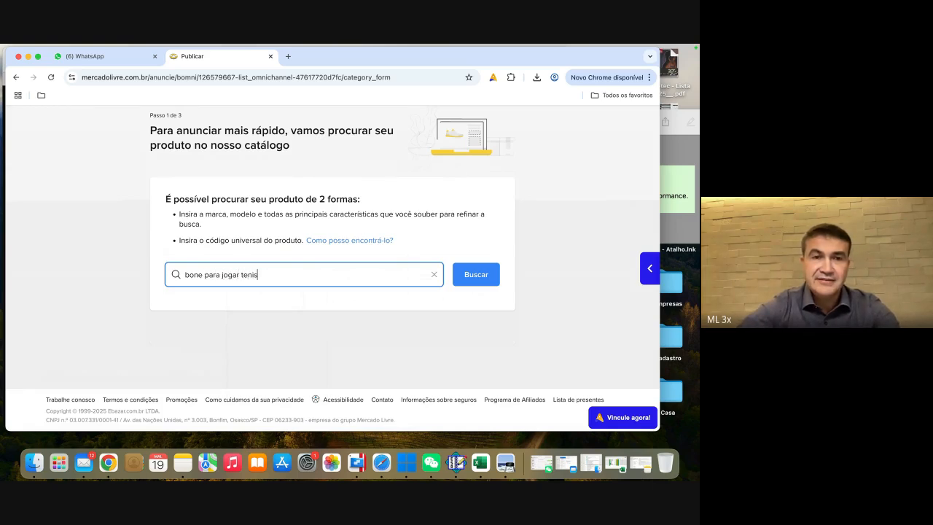
pyautogui.click(475, 274)
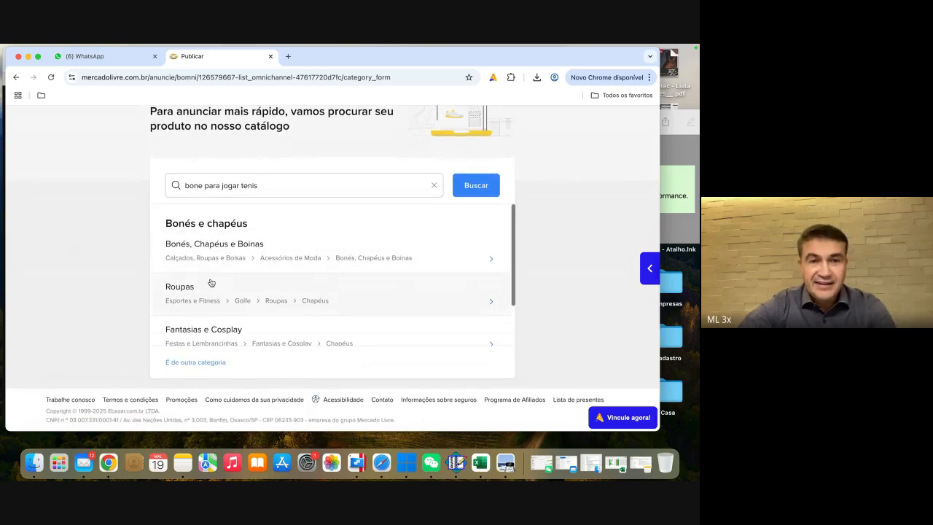
# Step: Review the suggested categories and select Roupas under Esportes e Fitness > Golfe > Roupas > Chapéus
pyautogui.scroll(-1, 267, 284)
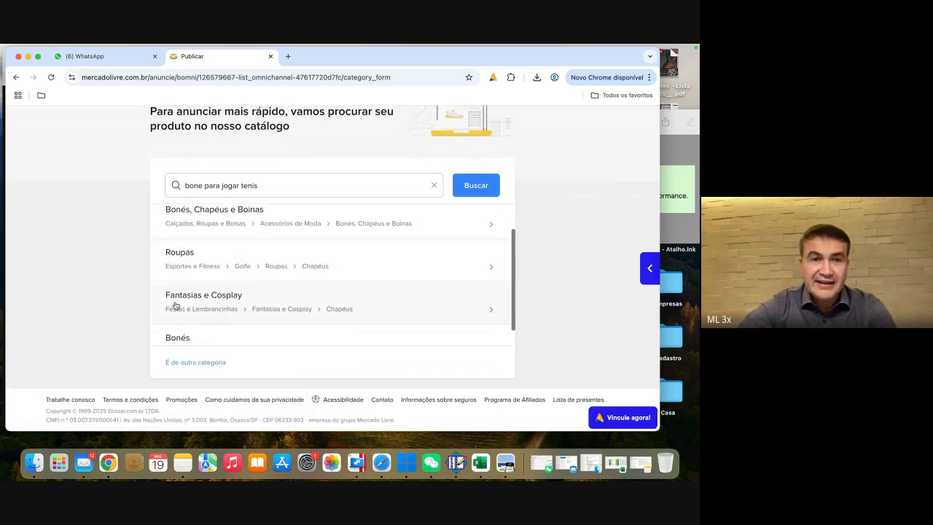
pyautogui.scroll(-1, 237, 298)
pyautogui.scroll(-1, 237, 299)
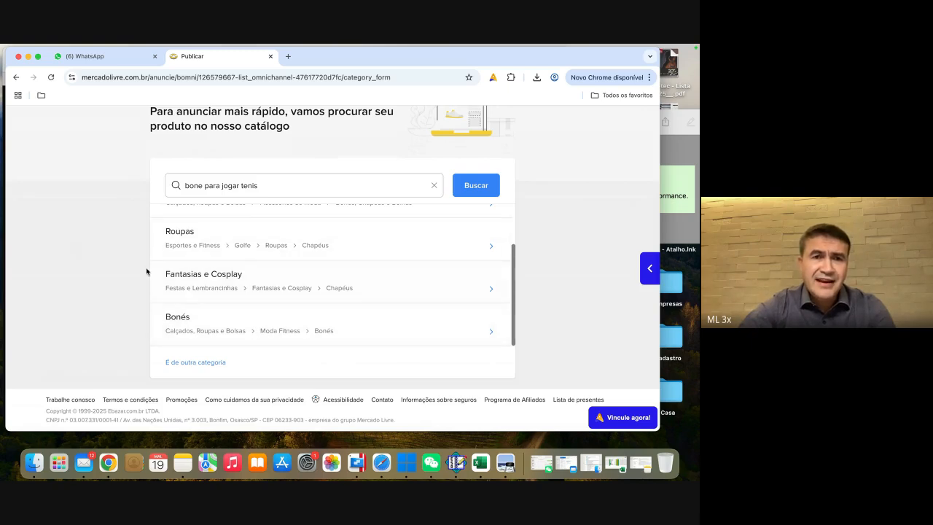
pyautogui.scroll(1, 283, 248)
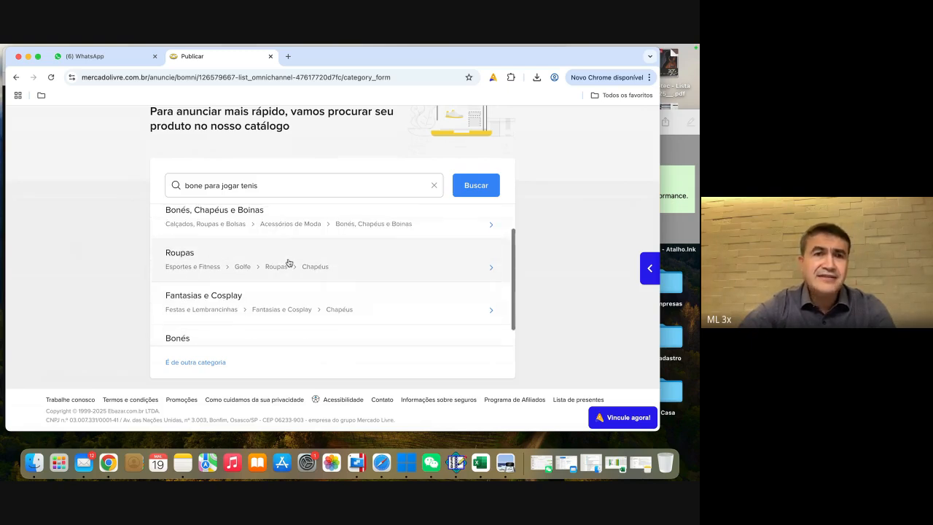
pyautogui.scroll(1, 289, 262)
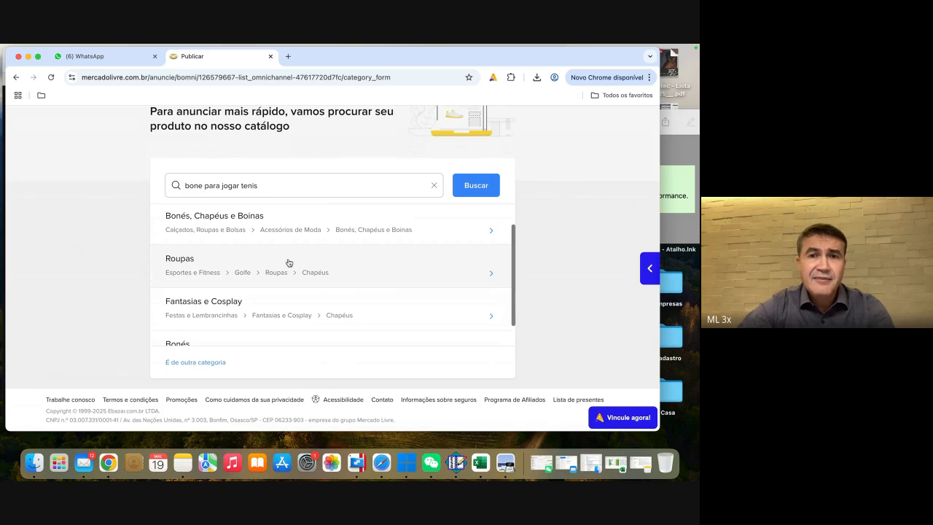
pyautogui.click(193, 264)
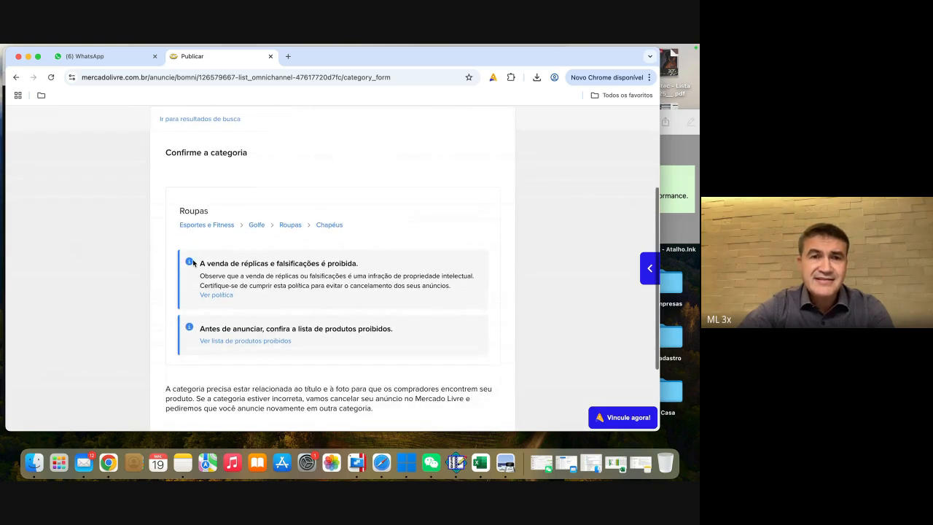
# Step: Read the category notices and examine the linked list of prohibited products
pyautogui.scroll(-1, 132, 280)
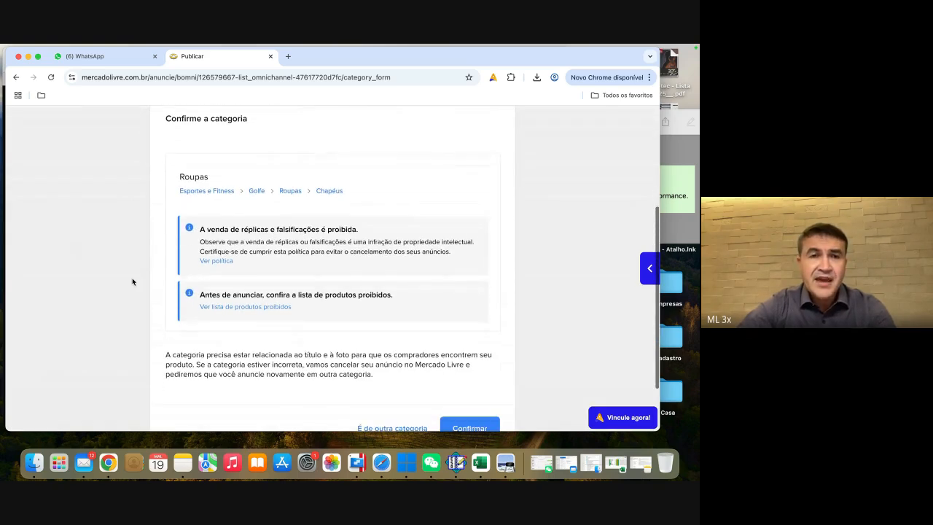
pyautogui.scroll(-1, 132, 282)
pyautogui.scroll(-2, 132, 281)
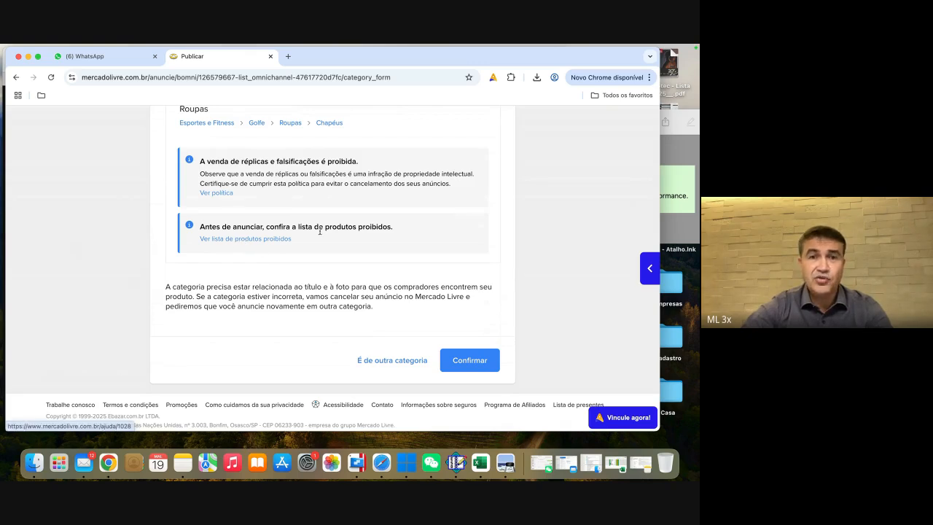
pyautogui.click(261, 239)
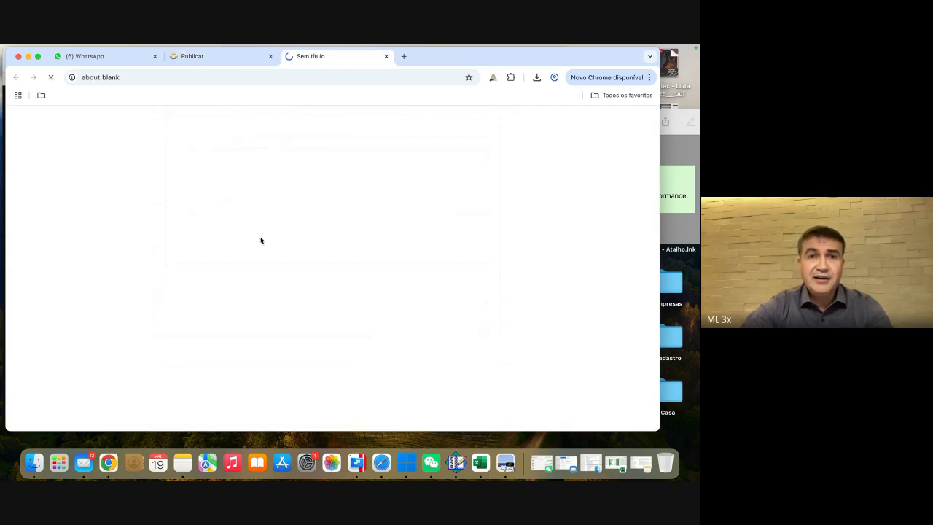
pyautogui.scroll(-1, 124, 259)
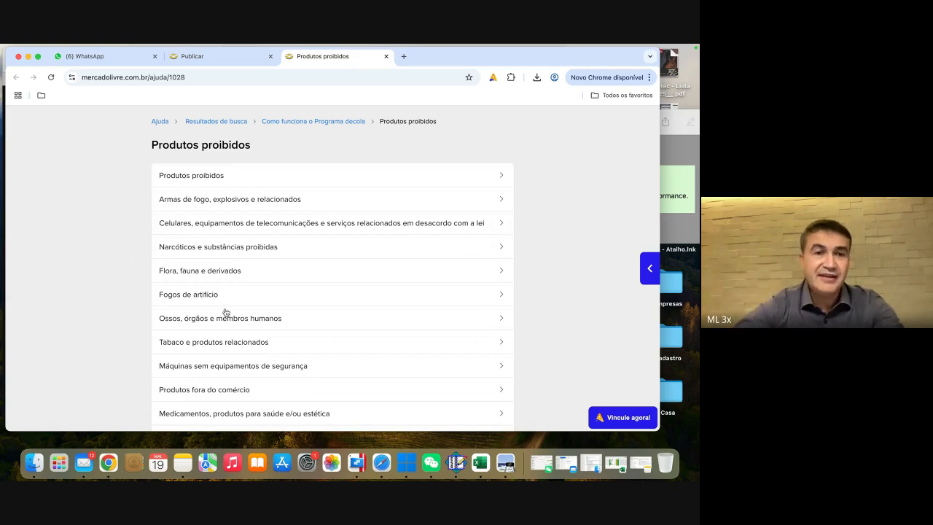
pyautogui.scroll(-5, 224, 310)
pyautogui.scroll(6, 224, 309)
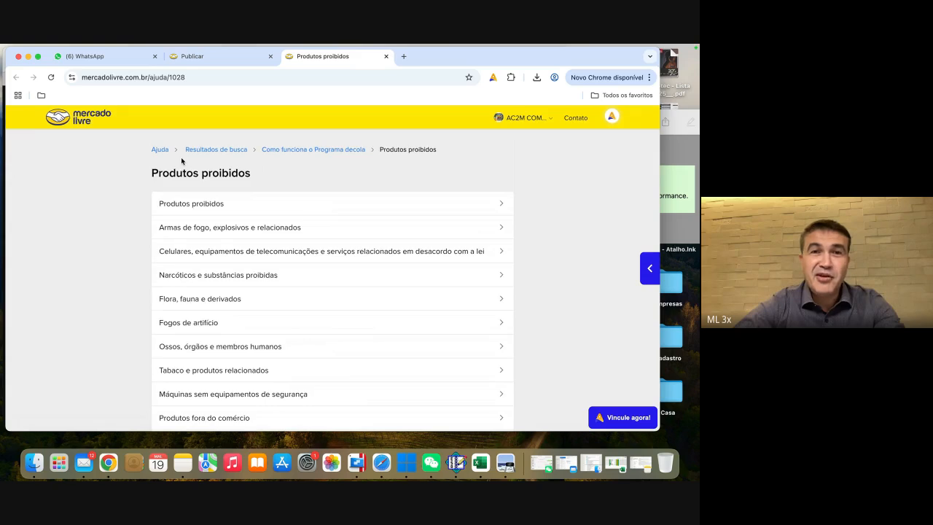
# Step: Return to the listing form and confirm the selected Roupas category
pyautogui.click(218, 56)
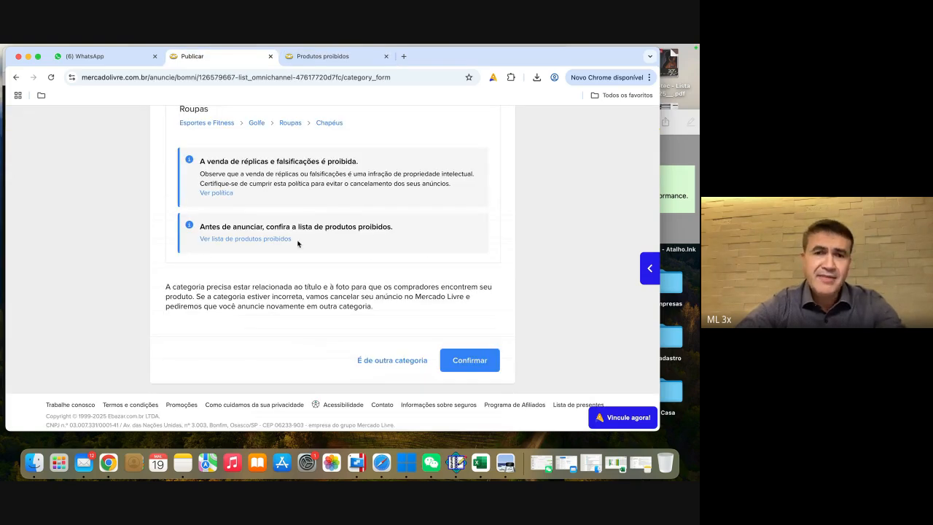
pyautogui.click(476, 357)
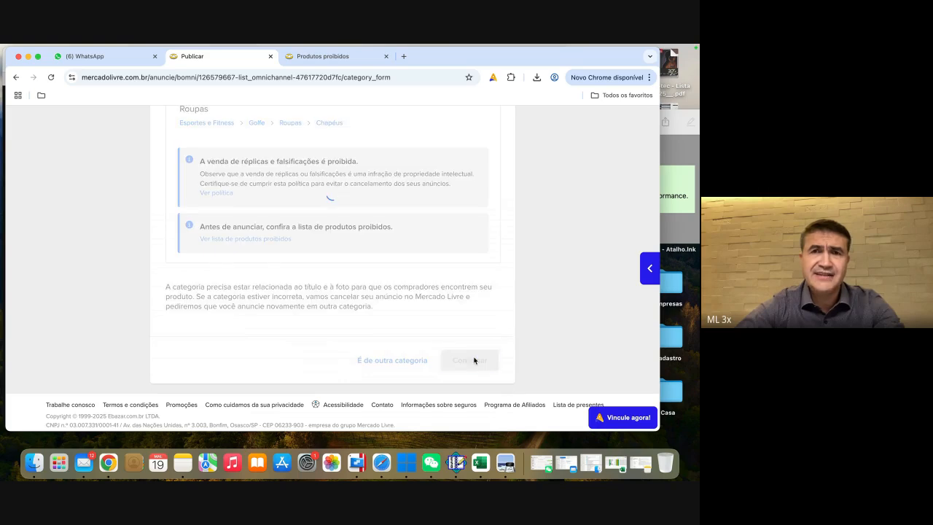
pyautogui.scroll(-1, 135, 255)
# Step: Enter "neyshop" as the product's brand in the main characteristics
pyautogui.click(224, 281)
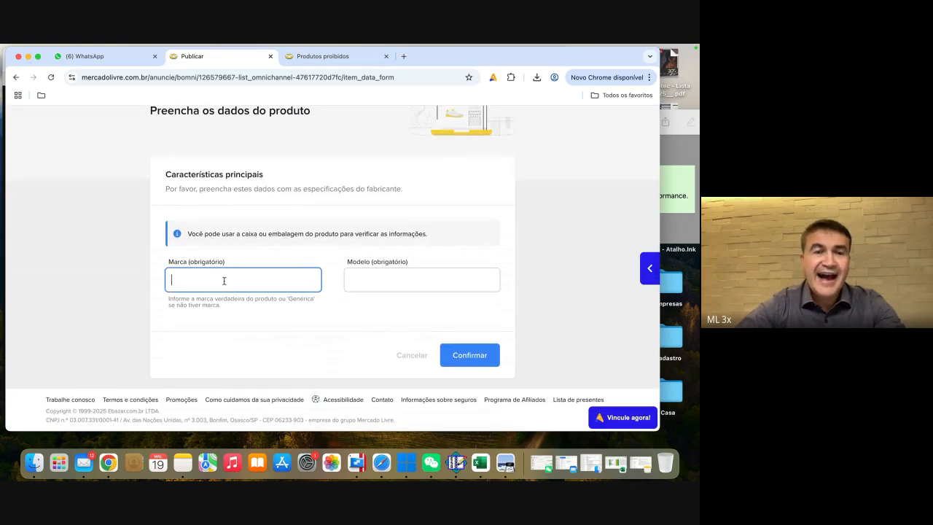
pyautogui.click(129, 279)
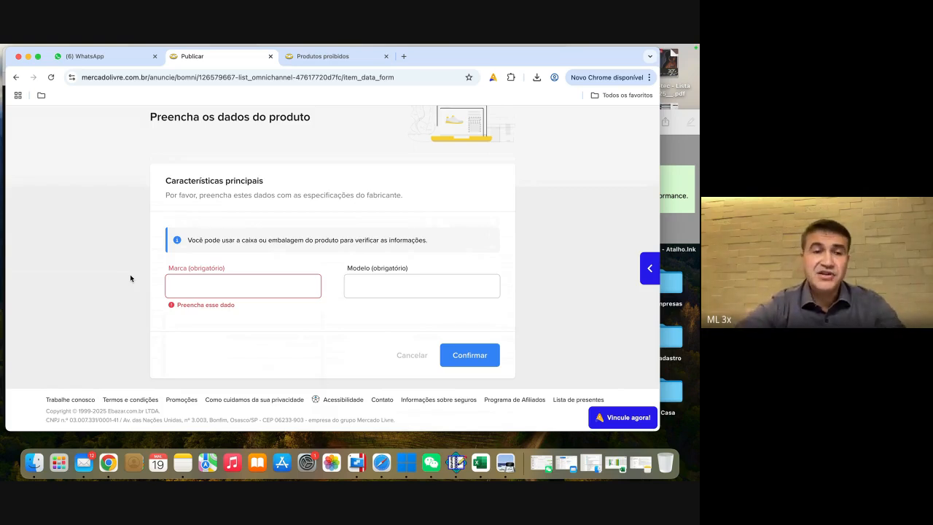
pyautogui.click(200, 281)
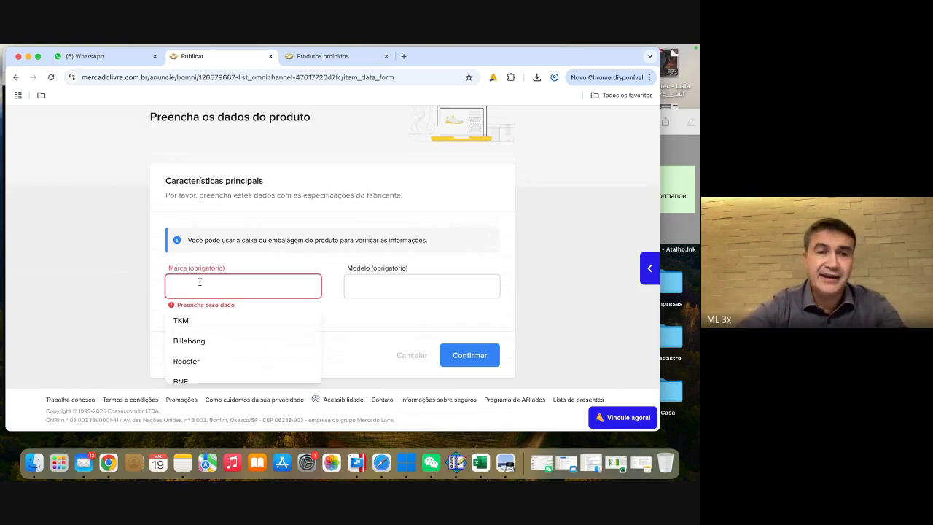
pyautogui.click(126, 285)
pyautogui.click(201, 285)
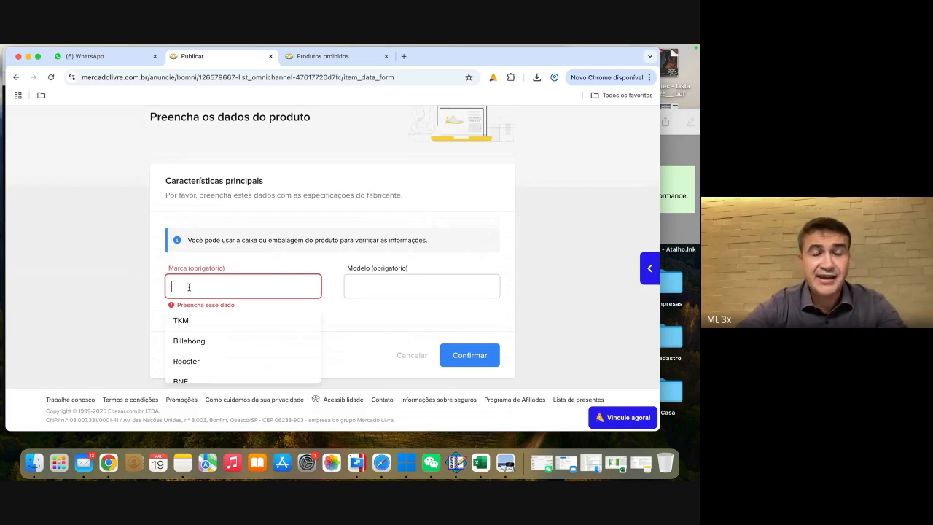
pyautogui.click(144, 291)
pyautogui.click(199, 285)
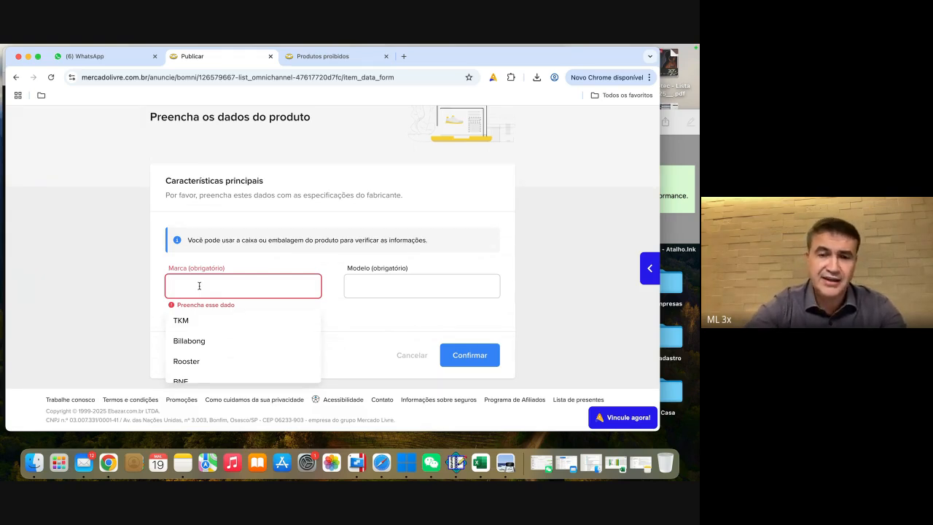
pyautogui.write('ney')
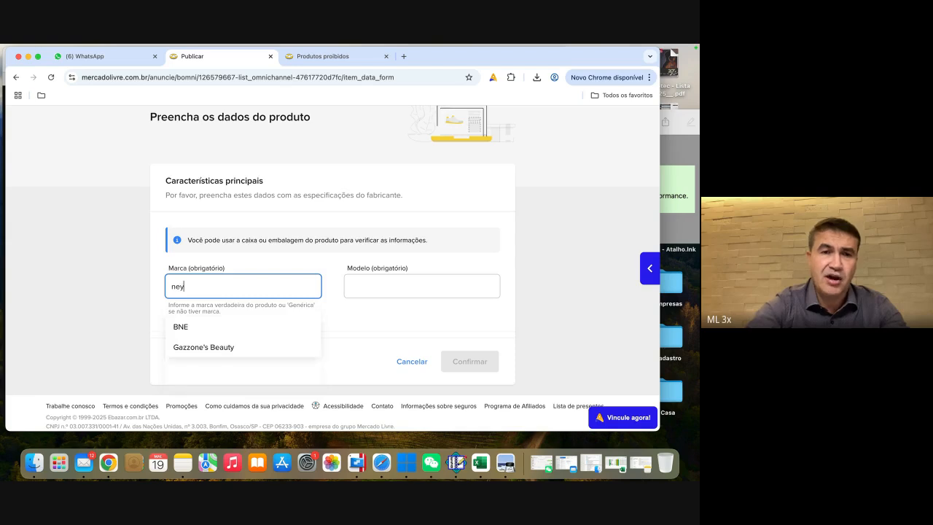
pyautogui.write(' shop')
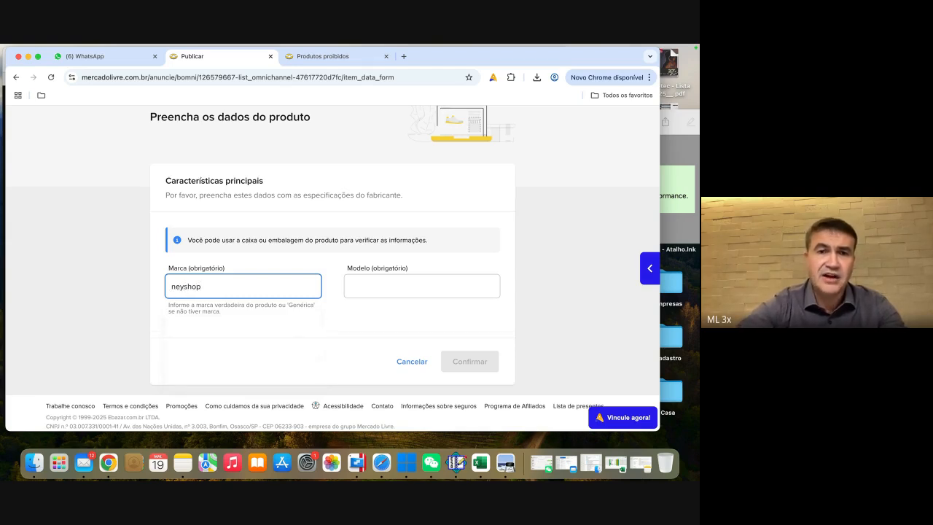
# Step: Set the model to "tenista pro" and the product's condition to Novo, confirming each section
pyautogui.click(382, 285)
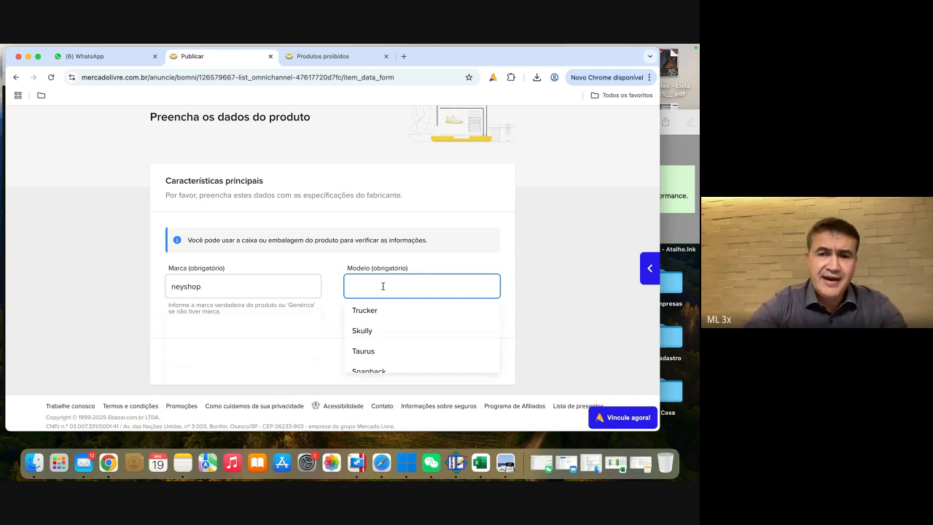
pyautogui.write('tenista pro')
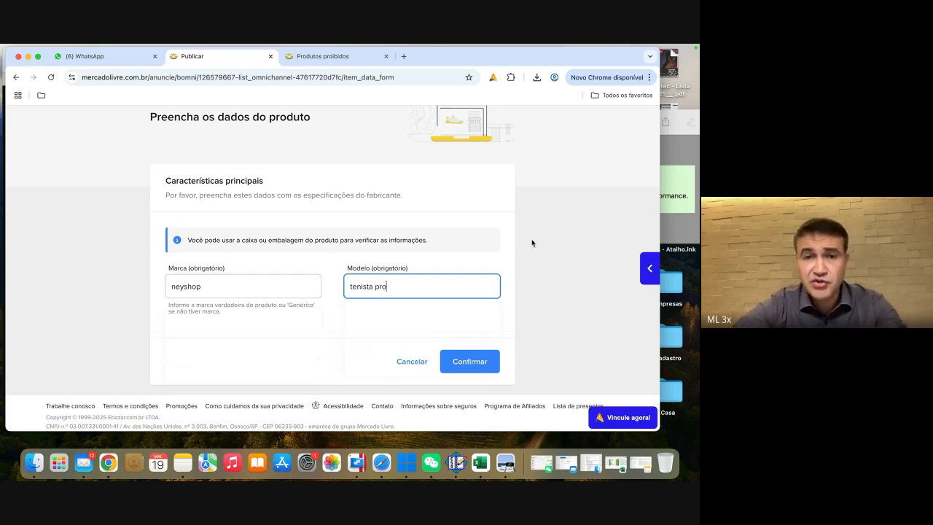
pyautogui.click(471, 358)
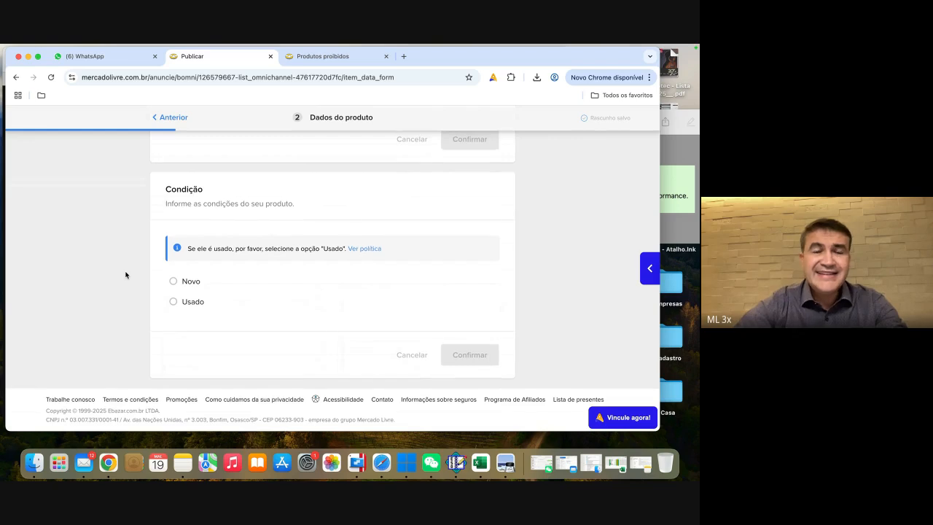
pyautogui.click(174, 283)
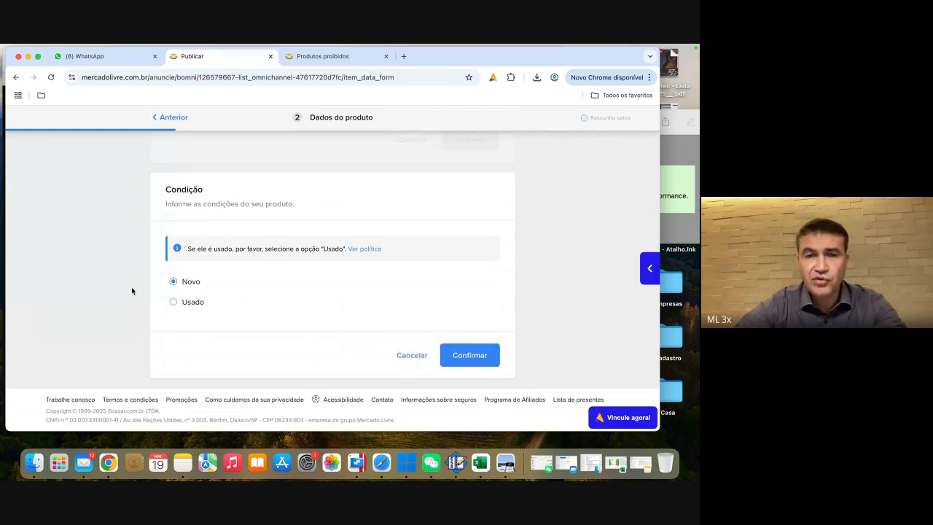
pyautogui.click(475, 357)
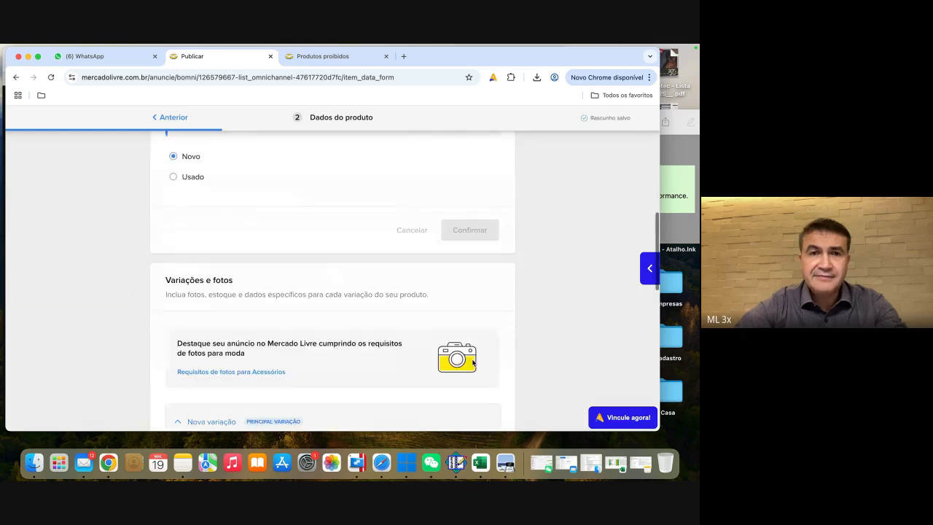
# Step: Examine the predefined colour options offered for the main product variation
pyautogui.scroll(-4, 141, 258)
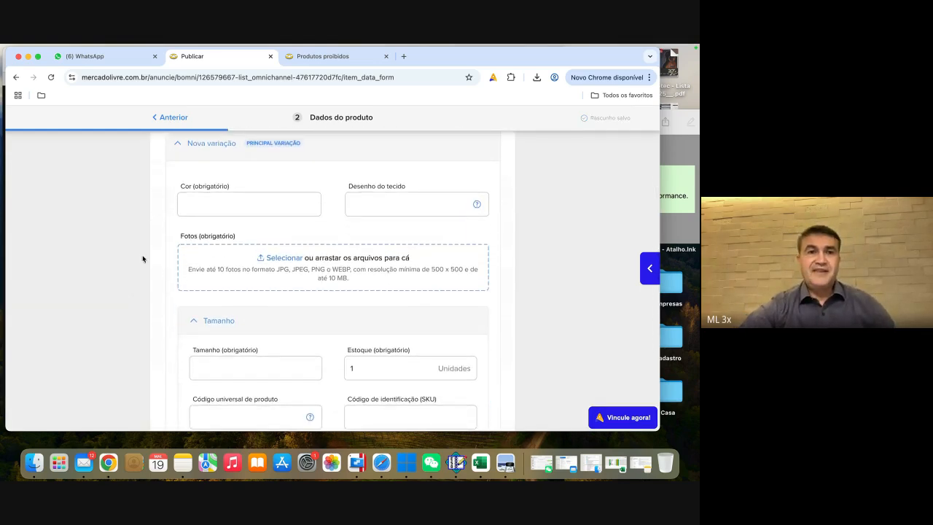
pyautogui.click(230, 203)
pyautogui.scroll(-4, 209, 261)
pyautogui.scroll(-6, 210, 264)
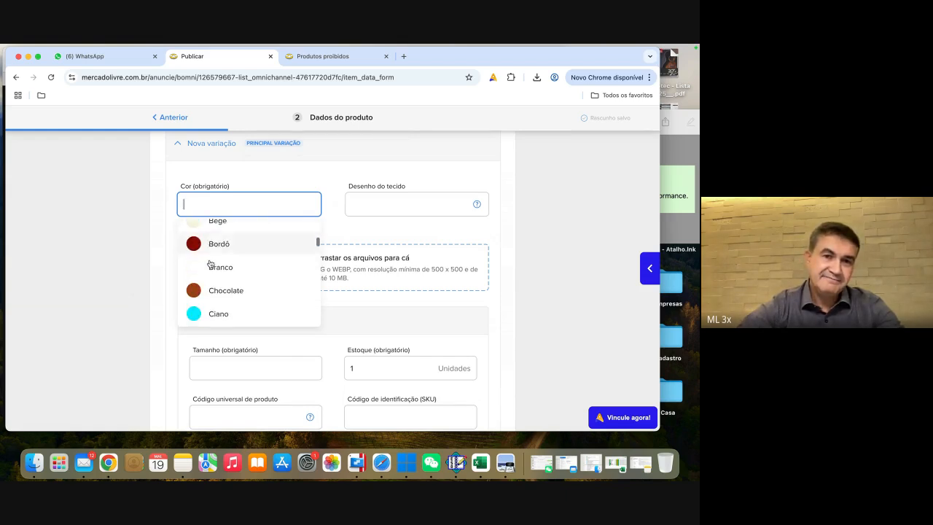
pyautogui.scroll(-10, 210, 264)
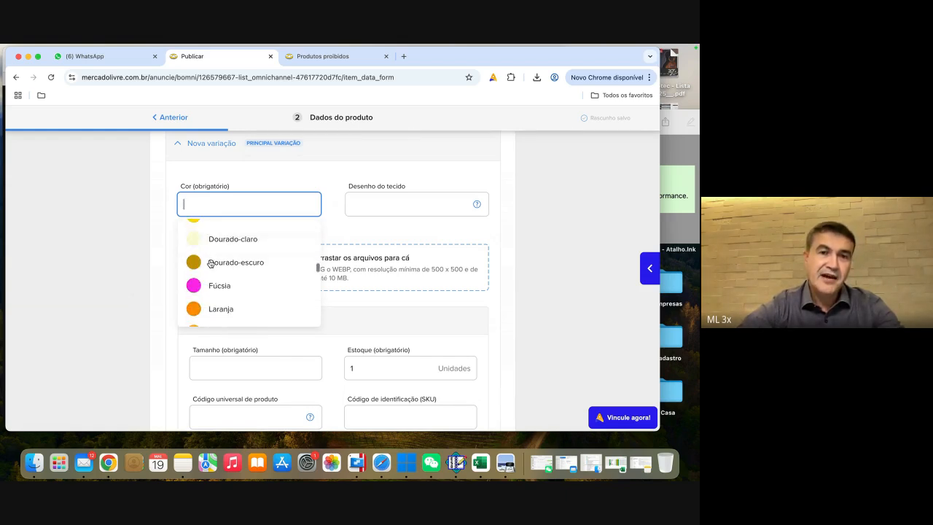
pyautogui.scroll(-3, 210, 264)
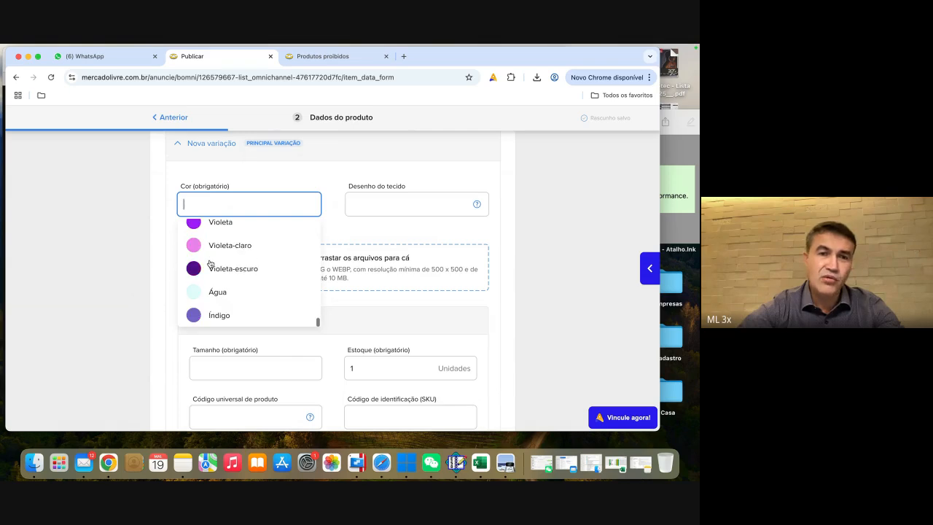
pyautogui.scroll(20, 210, 263)
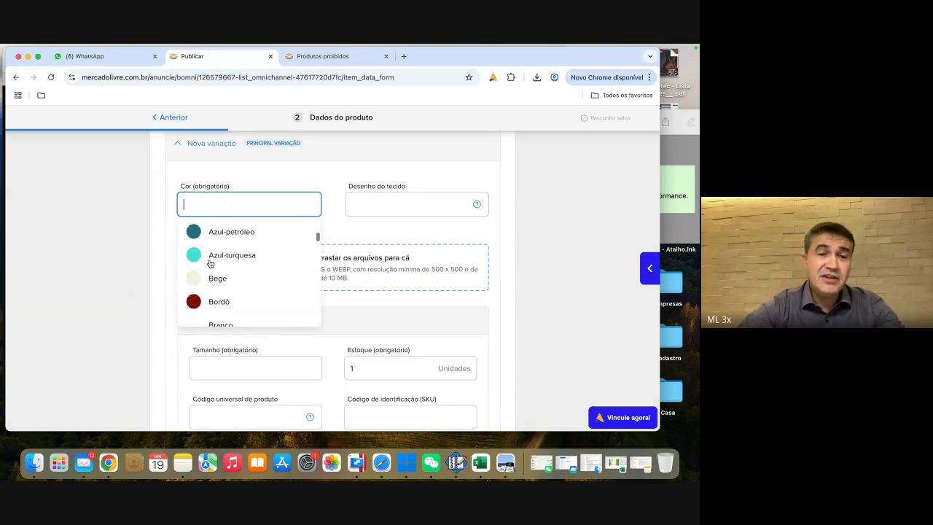
pyautogui.scroll(3, 209, 262)
pyautogui.scroll(-3, 123, 303)
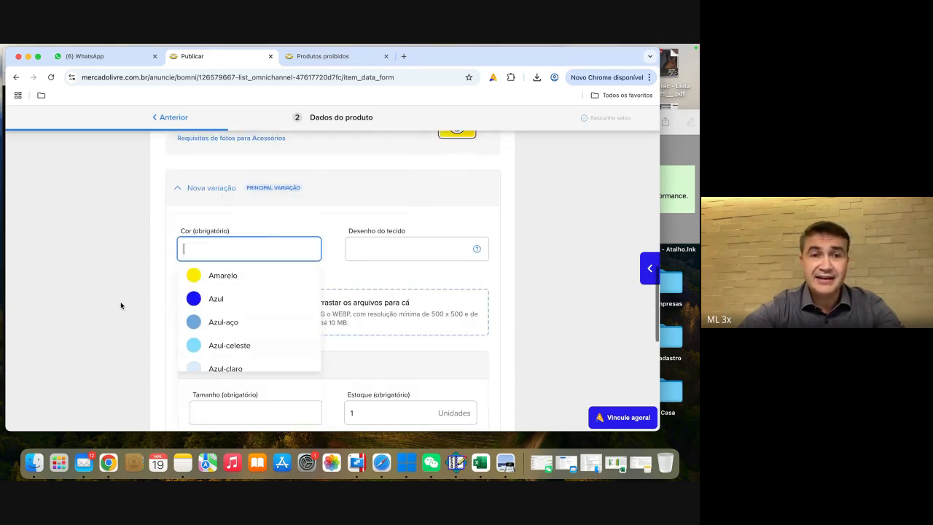
# Step: Enter "preto cadilac" as the custom colour of the main variation
pyautogui.write('pl')
pyautogui.press('BackSpace')
pyautogui.press('BackSpace')
pyautogui.write('preto')
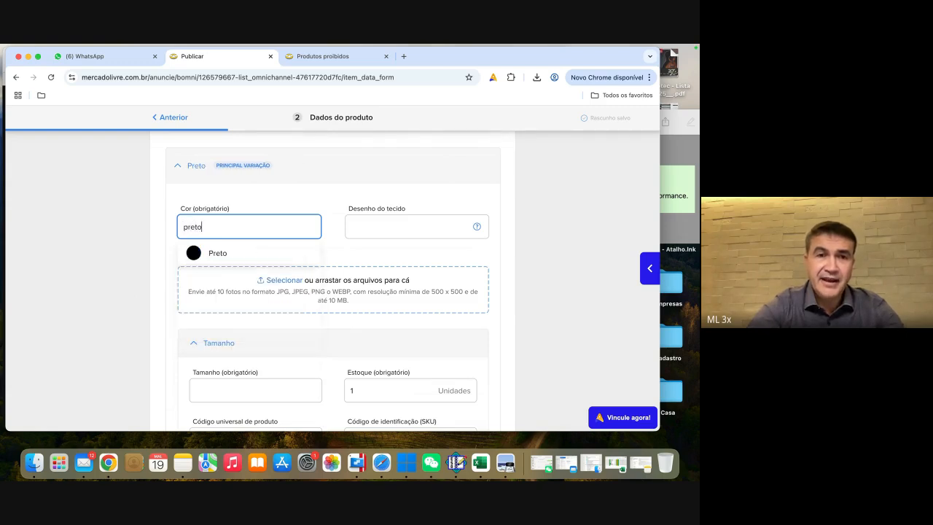
pyautogui.write(' cadila')
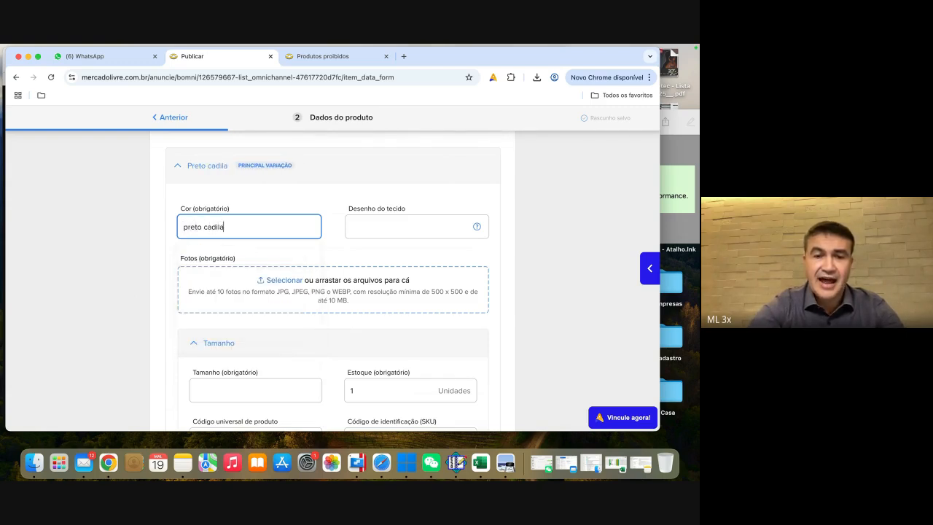
pyautogui.write('c')
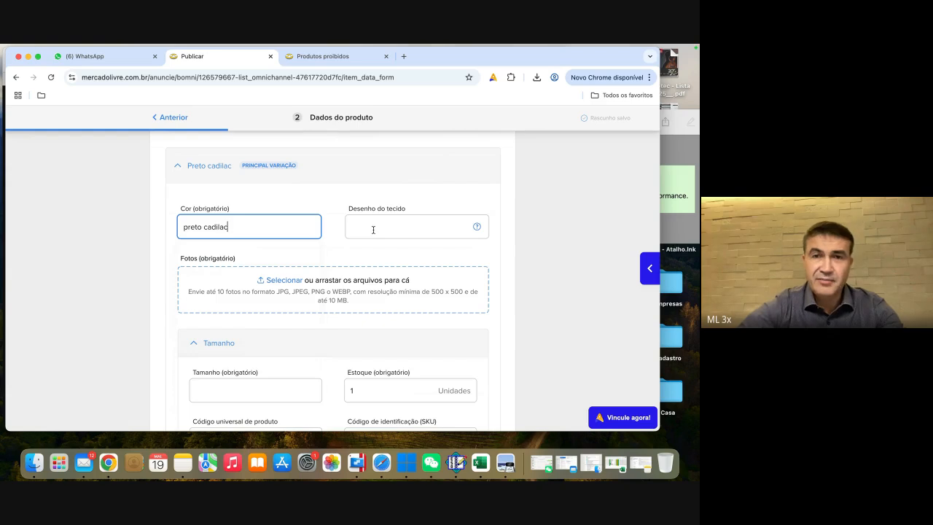
# Step: Look through the fabric design options for the variation without choosing one
pyautogui.click(378, 229)
pyautogui.scroll(-1, 419, 183)
pyautogui.click(553, 168)
pyautogui.scroll(-1, 106, 252)
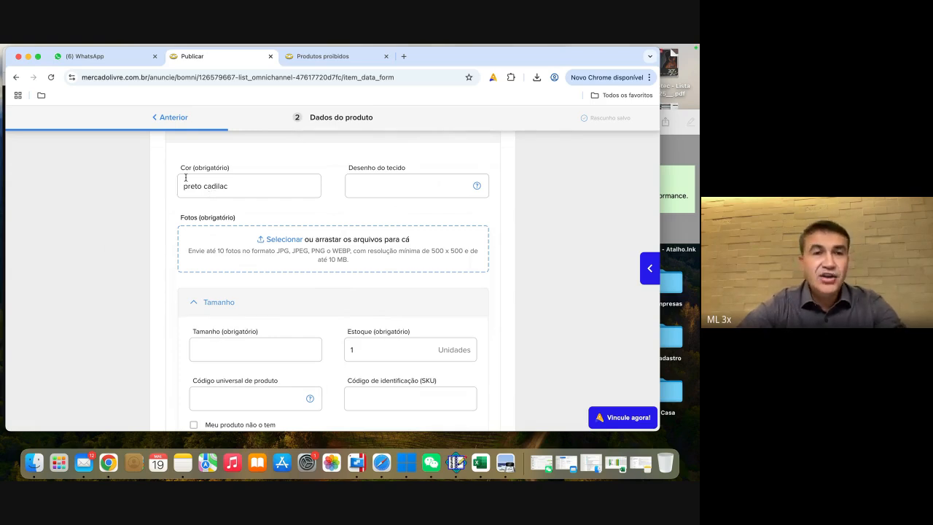
# Step: Change the main variation's colour to "preto mid midnight"
pyautogui.click(247, 186)
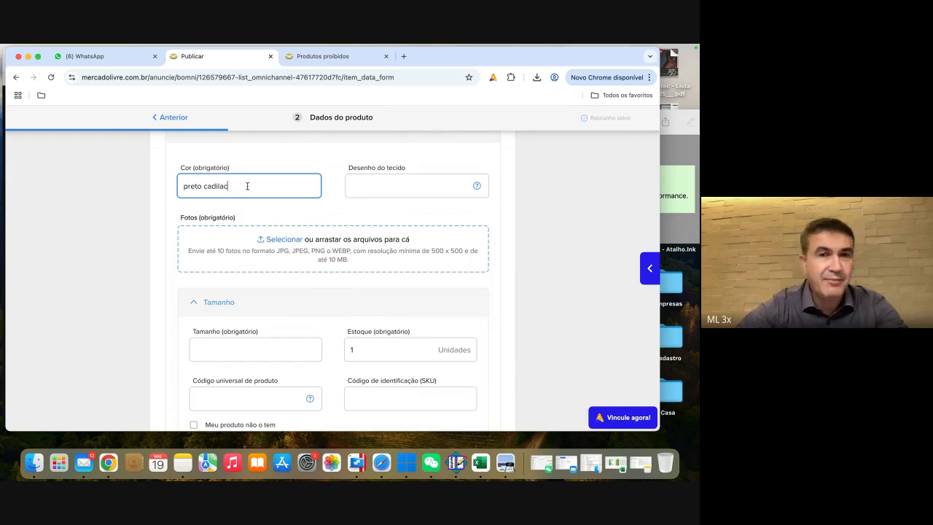
pyautogui.press('BackSpace')
pyautogui.press('BackSpace')
pyautogui.press('BackSpace')
pyautogui.press('BackSpace')
pyautogui.press('BackSpace')
pyautogui.press('BackSpace')
pyautogui.press('BackSpace')
pyautogui.press('BackSpace')
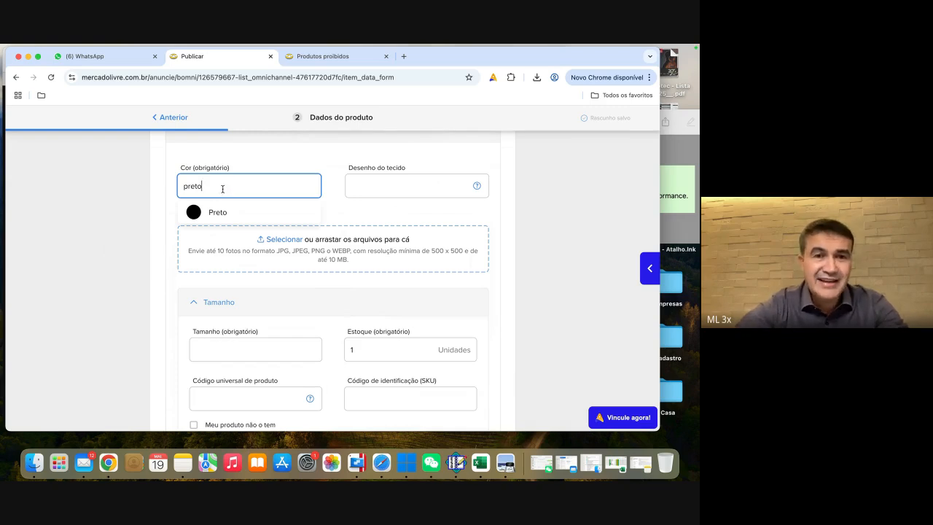
pyautogui.write('cad')
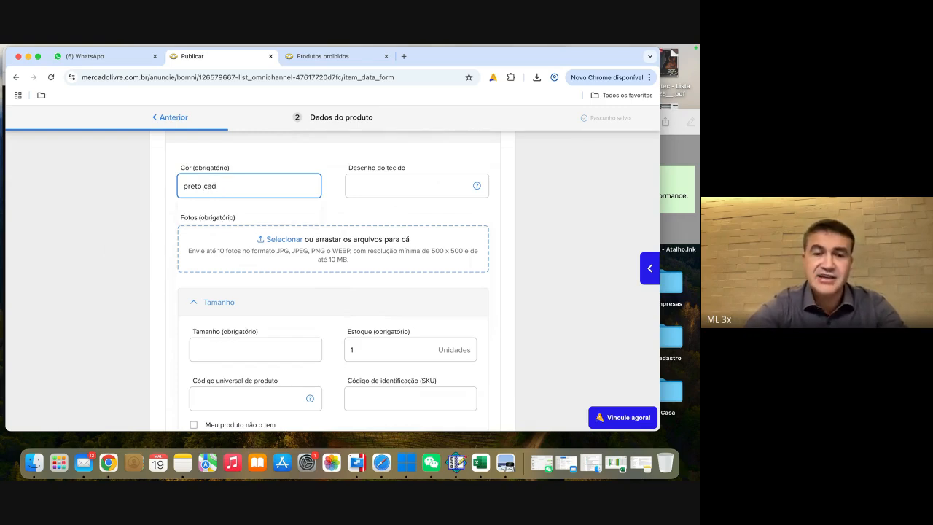
pyautogui.write('ila')
pyautogui.press('BackSpace')
pyautogui.press('BackSpace')
pyautogui.press('BackSpace')
pyautogui.press('BackSpace')
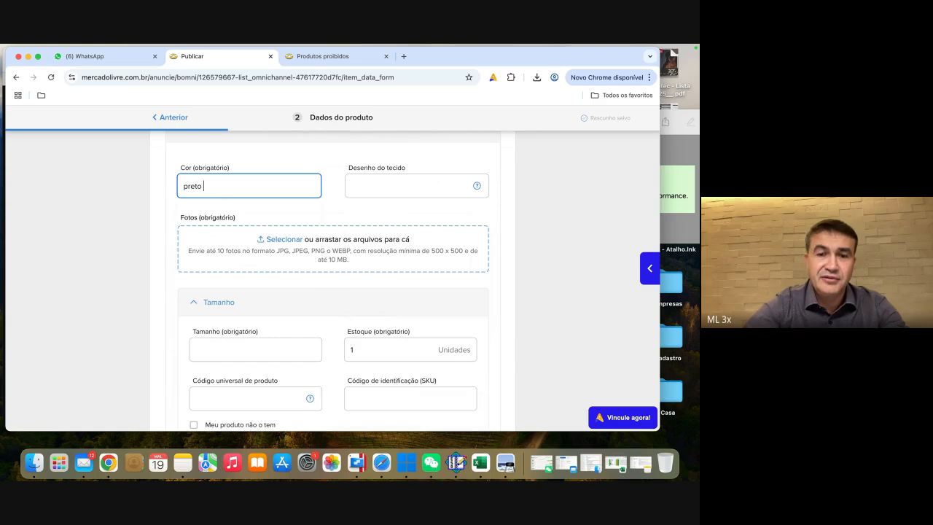
pyautogui.write('mid mid')
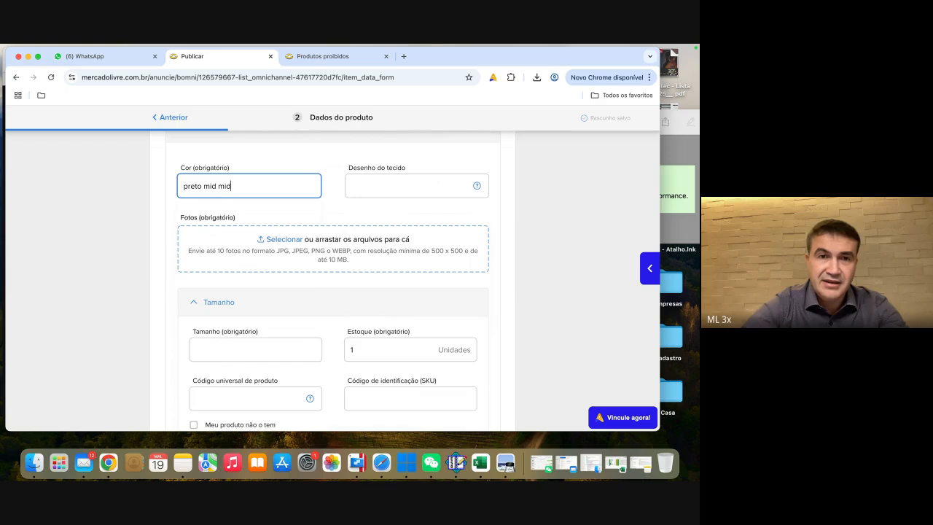
pyautogui.press('BackSpace')
pyautogui.write('dnight')
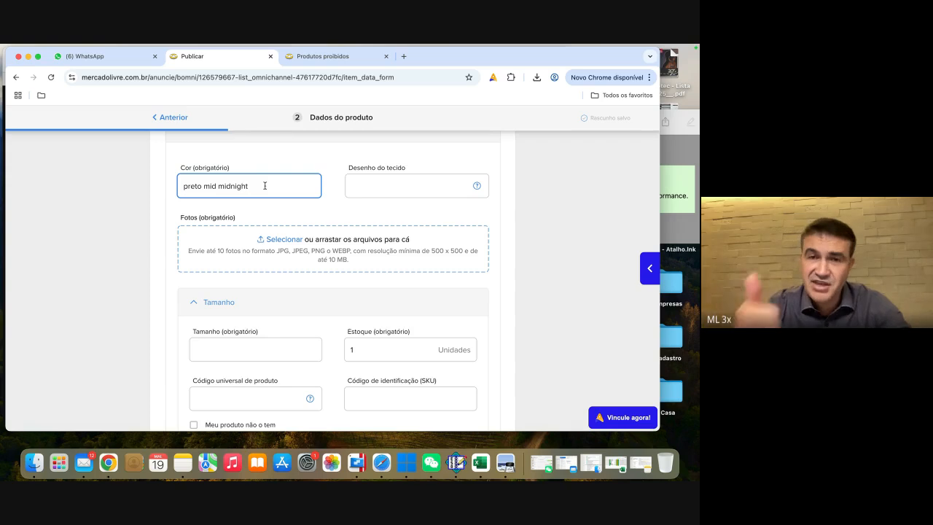
# Step: Set the variation's fabric design to Lisa
pyautogui.click(378, 184)
pyautogui.scroll(-2, 368, 234)
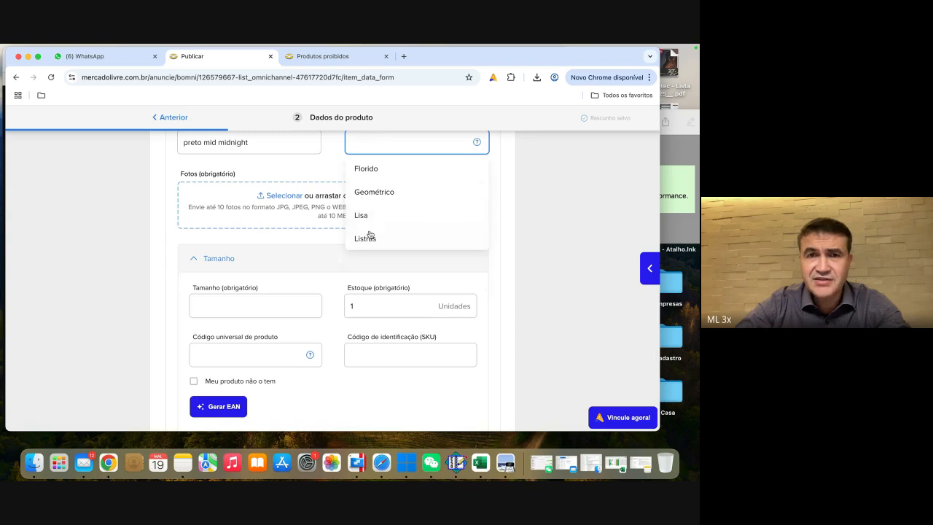
pyautogui.click(361, 215)
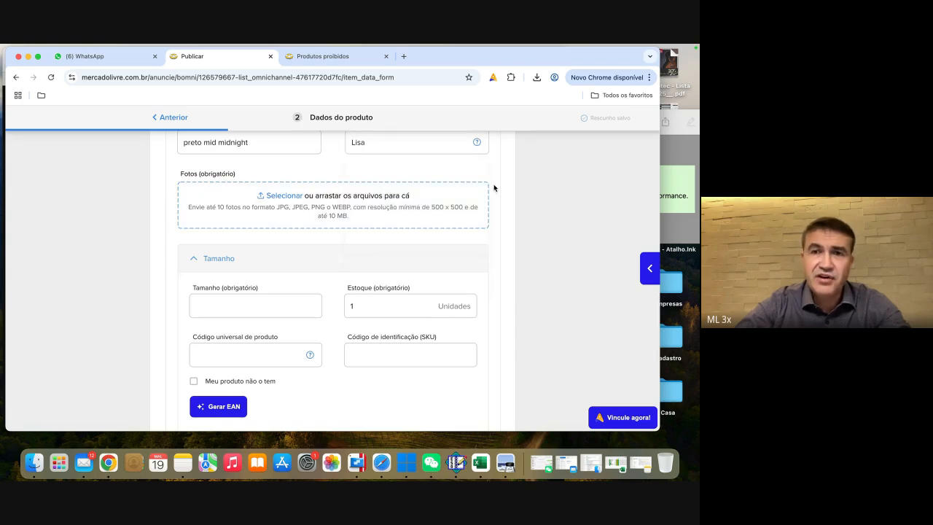
pyautogui.scroll(2, 139, 251)
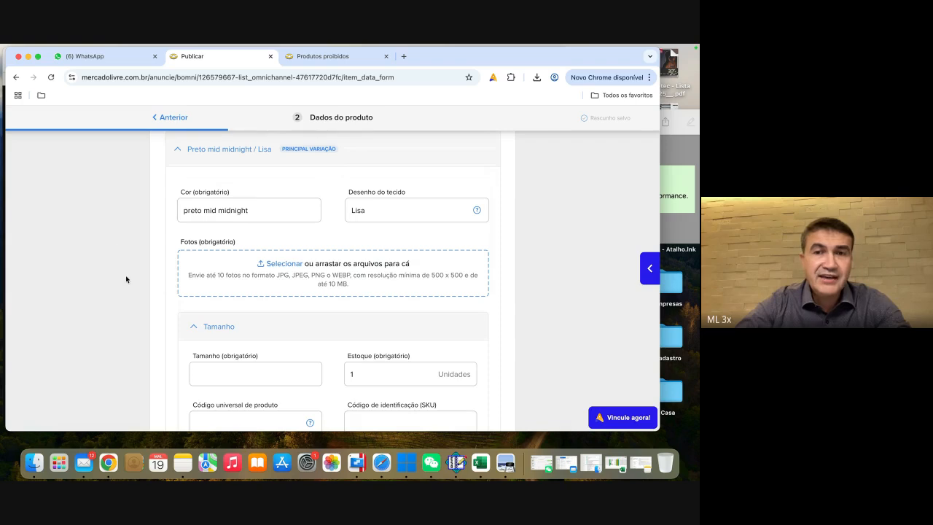
pyautogui.scroll(-1, 125, 275)
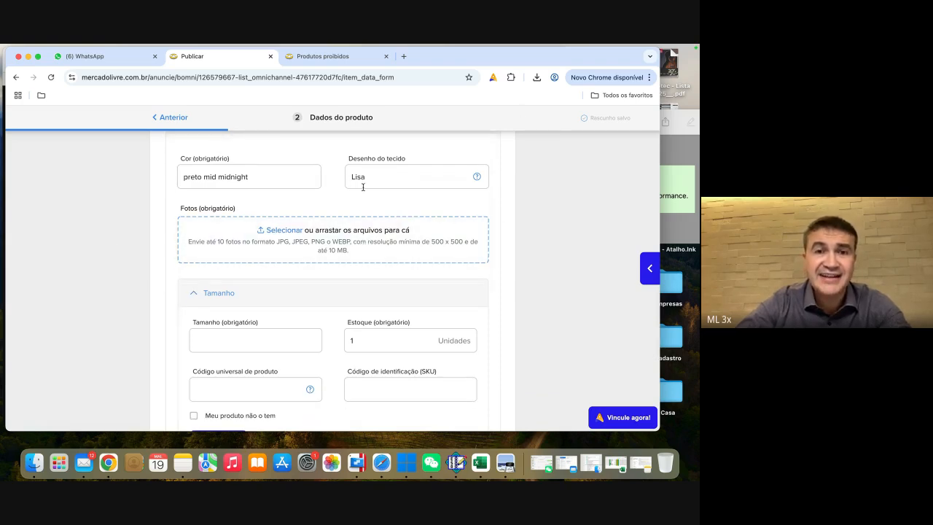
# Step: Search Google for "bone" in a new browser tab
pyautogui.click(403, 56)
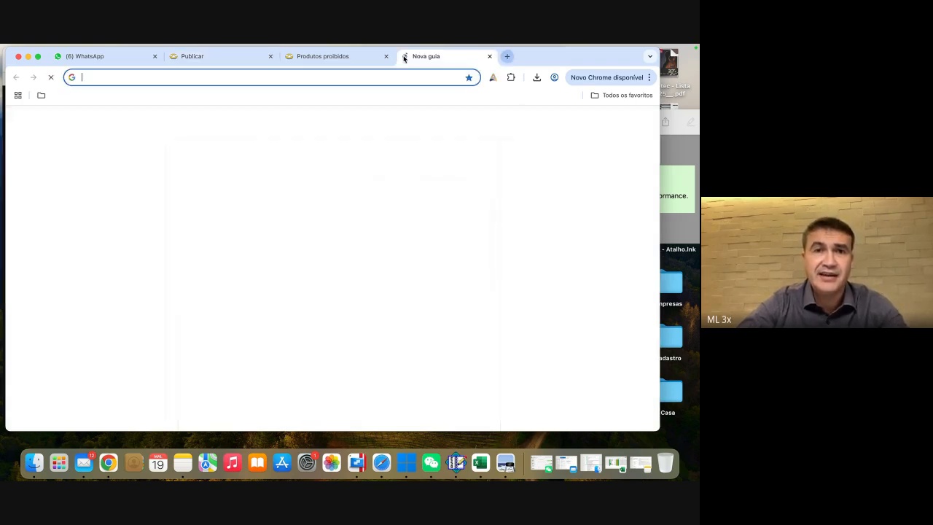
pyautogui.click(309, 76)
pyautogui.write('bomi')
pyautogui.press('BackSpace')
pyautogui.press('BackSpace')
pyautogui.write('ne')
pyautogui.press('Return')
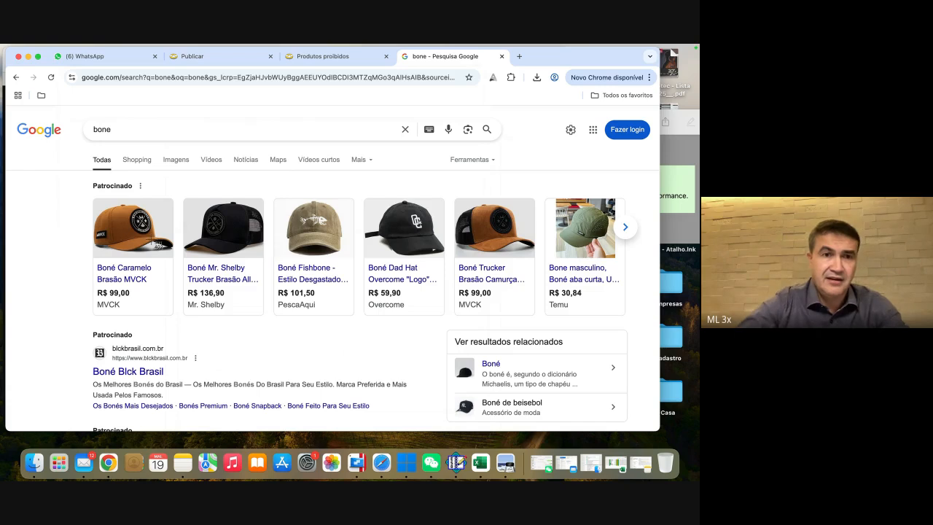
# Step: Capture a screenshot of the Boné Caramelo Brasão MVCK product photo and leave the search results
pyautogui.press('super+shift+4')
pyautogui.moveTo(93, 198); pyautogui.dragTo(173, 261)
pyautogui.click(323, 56)
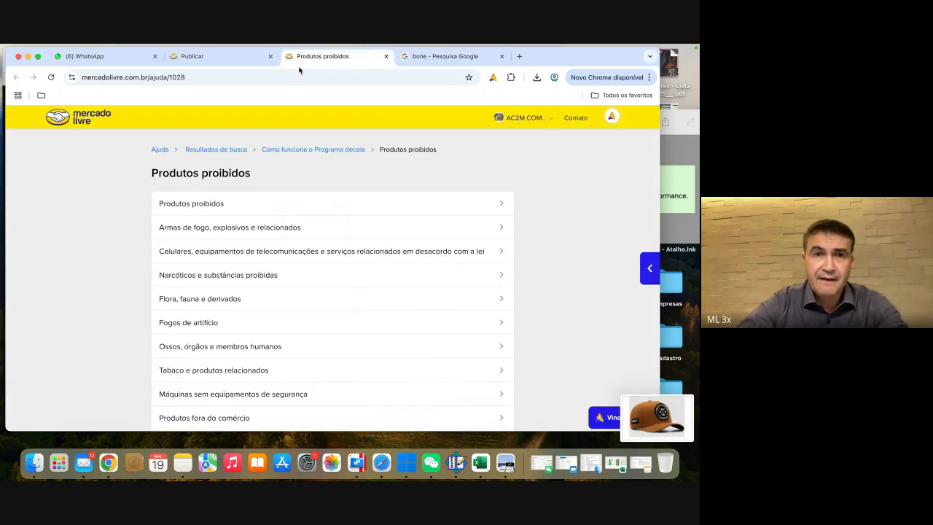
# Step: Close the prohibited-products help page and try to upload the cap screenshot "Captura de Tela 2025-05-19 às 19.48.39" as the variation's photo
pyautogui.click(385, 57)
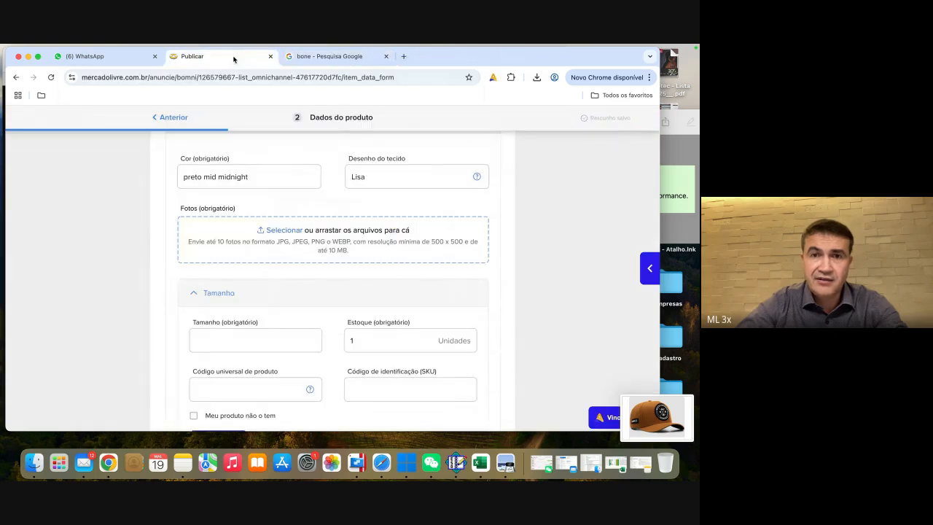
pyautogui.click(387, 235)
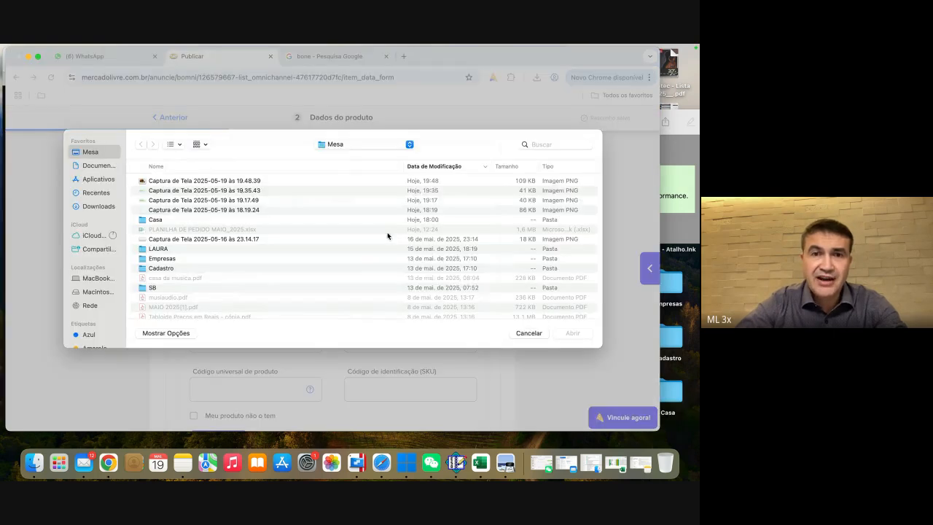
pyautogui.doubleClick(193, 183)
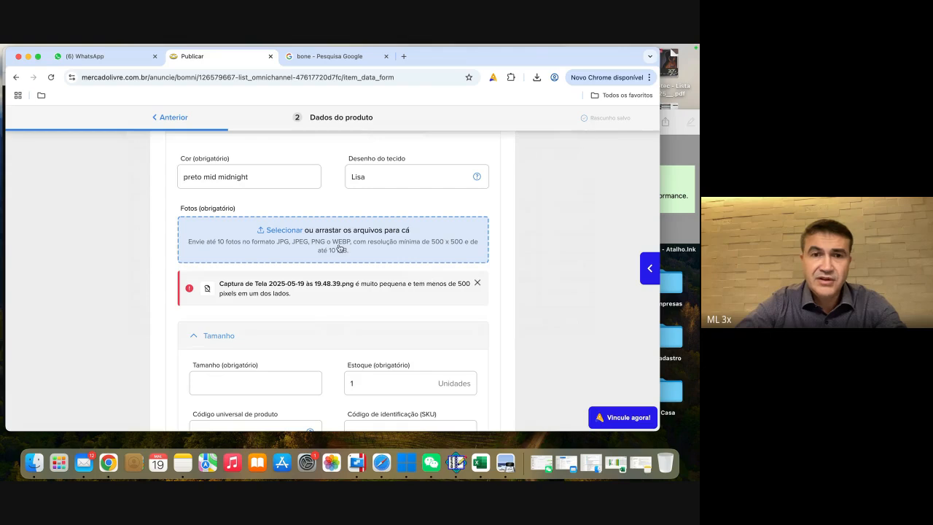
# Step: Capture a larger screenshot covering the Google results page for "bone", including the row of sponsored caps
pyautogui.click(329, 57)
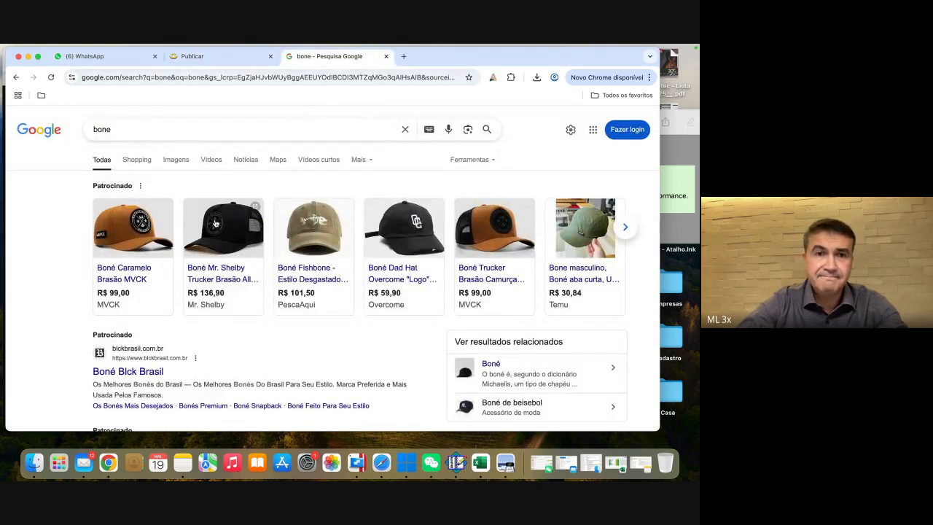
pyautogui.moveTo(216, 224)
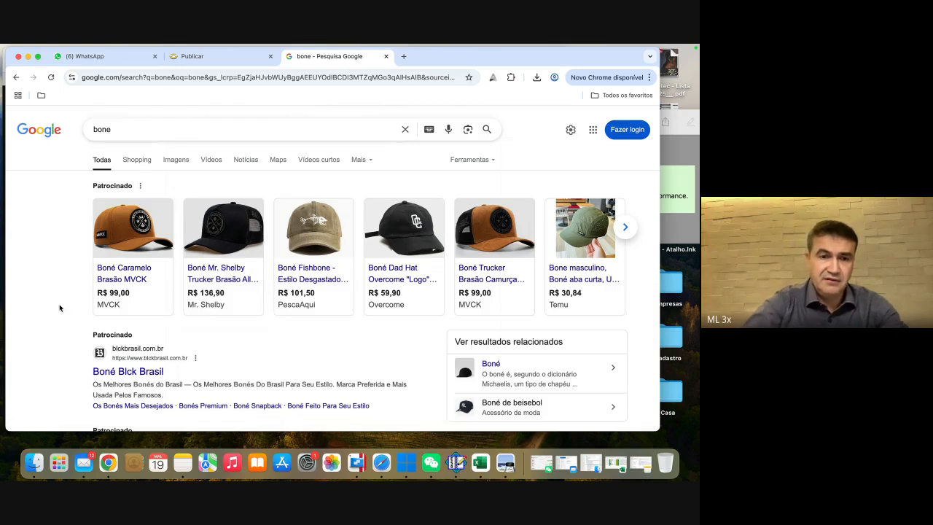
pyautogui.press('super+shift+4')
pyautogui.moveTo(41, 83); pyautogui.dragTo(693, 442)
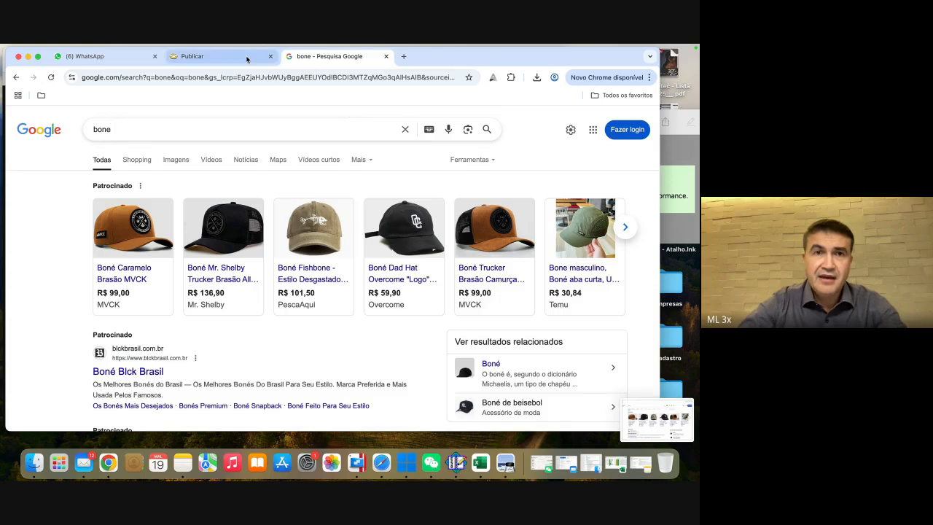
# Step: Upload the newest screenshot from the Mesa folder as the variation's photo in the listing
pyautogui.click(247, 58)
pyautogui.click(387, 234)
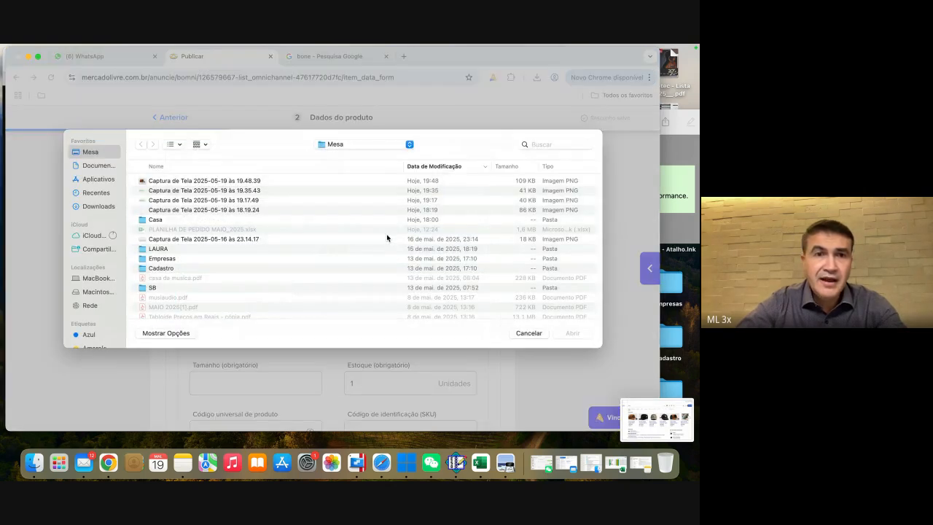
pyautogui.click(185, 182)
pyautogui.doubleClick(185, 182)
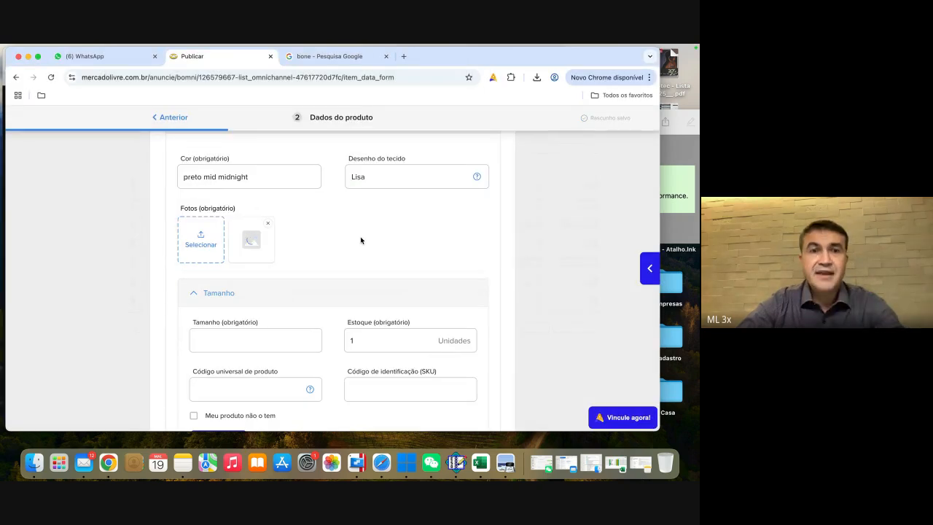
# Step: Set the variation's size to 12-18 M
pyautogui.scroll(-1, 360, 240)
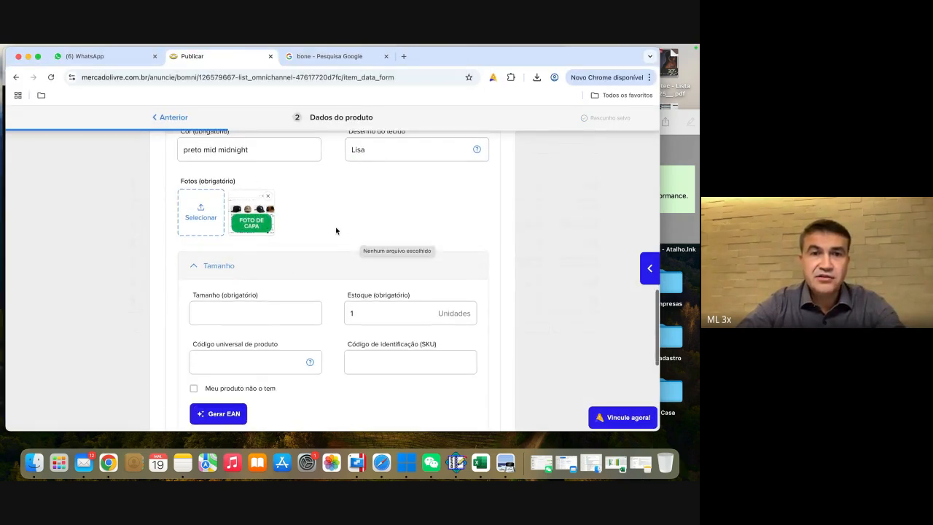
pyautogui.scroll(-2, 348, 212)
pyautogui.click(236, 271)
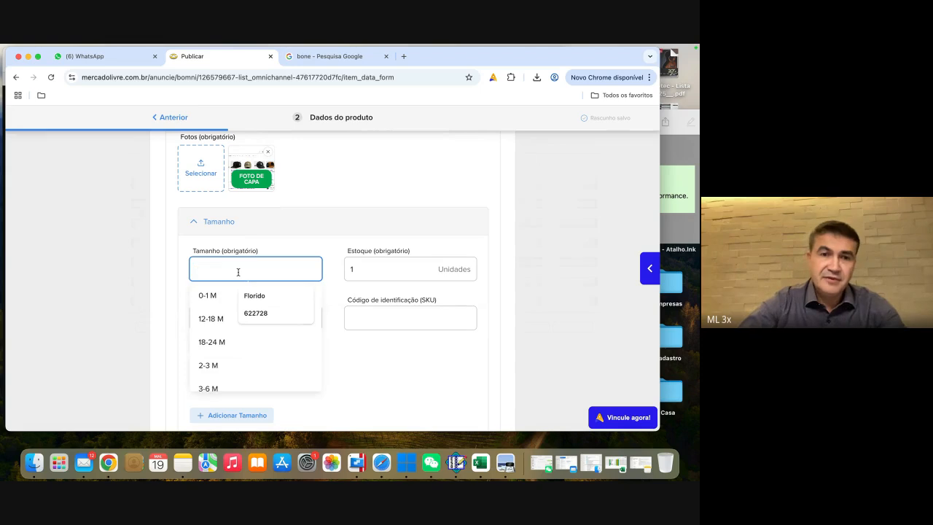
pyautogui.click(206, 319)
# Step: Enter "bone 0004" as the identification code (SKU) for size 12-18 M
pyautogui.scroll(-2, 343, 228)
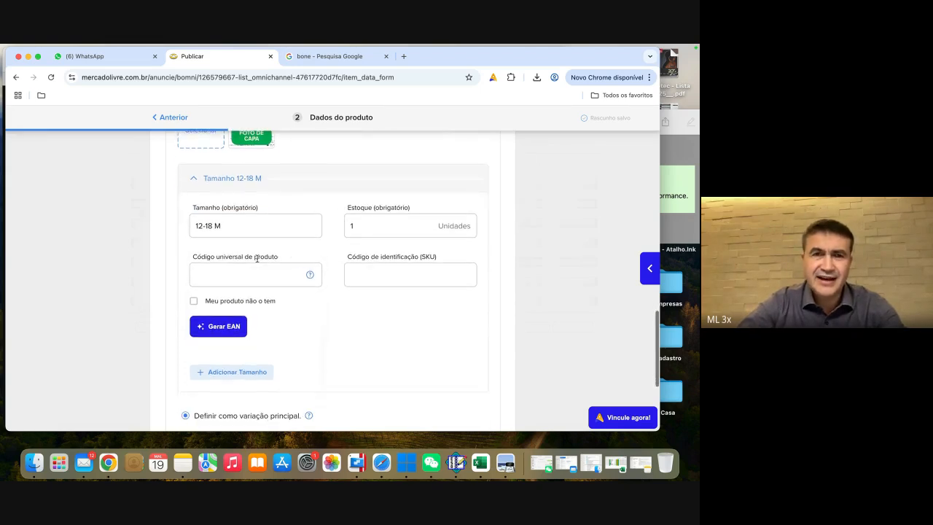
pyautogui.scroll(-2, 352, 182)
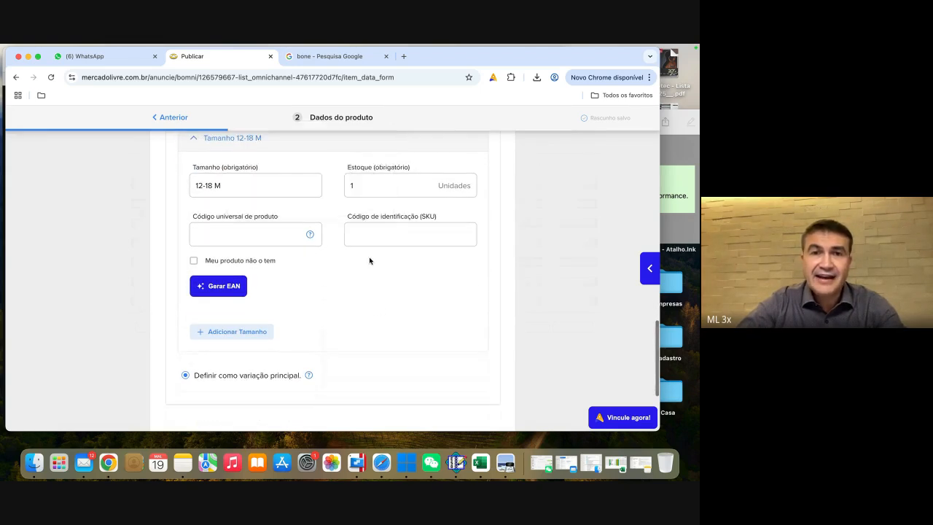
pyautogui.scroll(1, 337, 273)
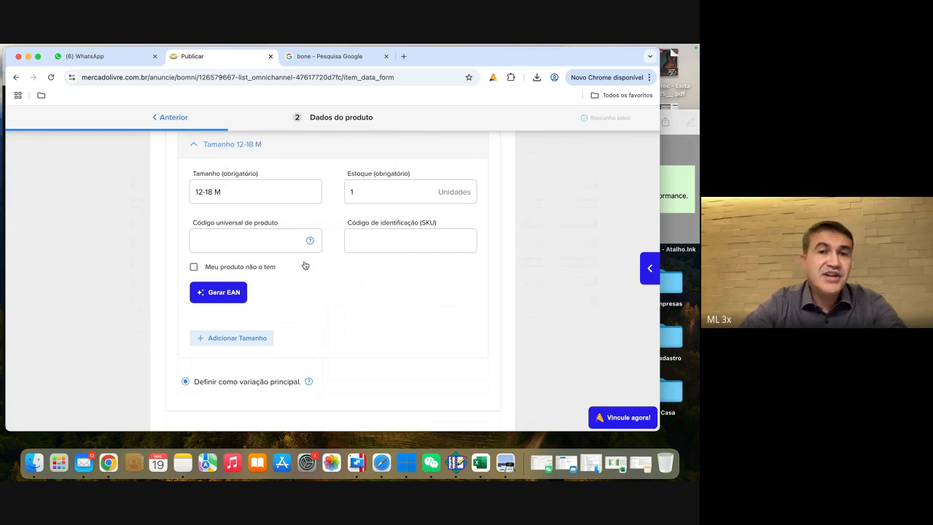
pyautogui.click(384, 242)
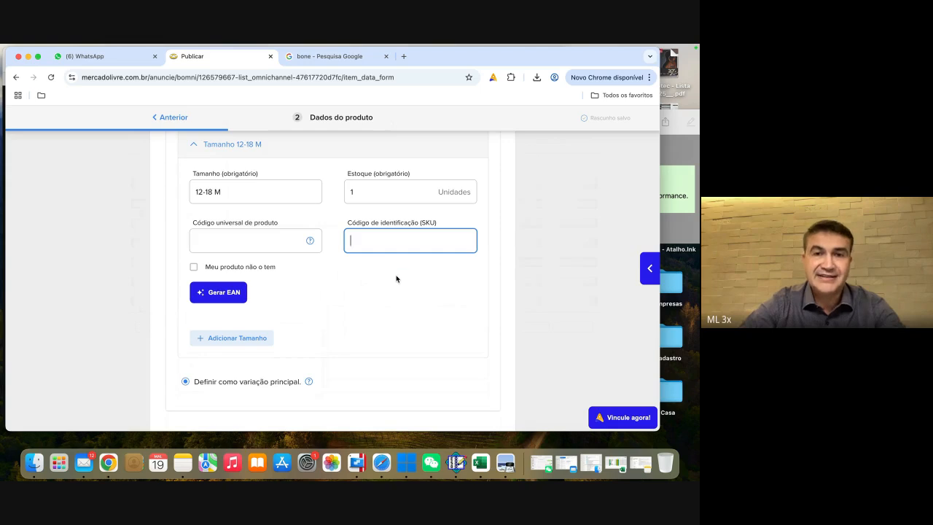
pyautogui.scroll(-1, 398, 280)
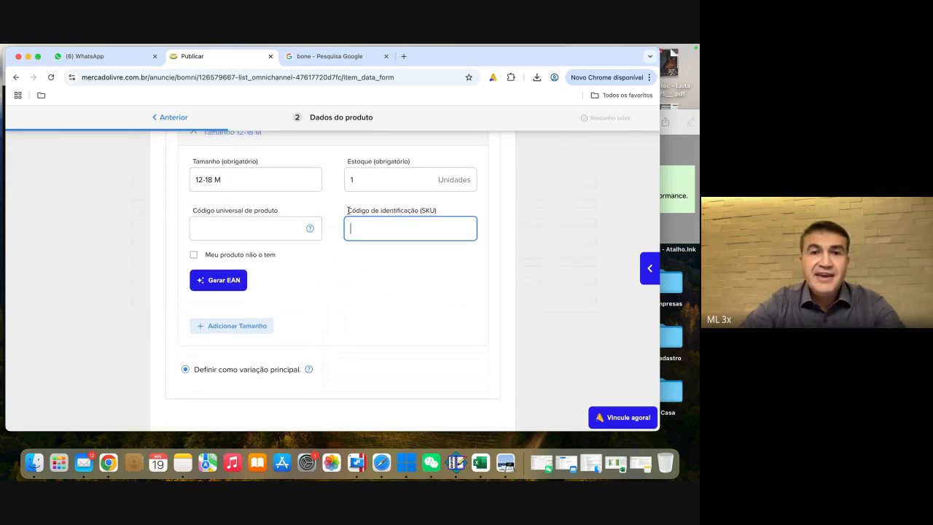
pyautogui.moveTo(437, 210); pyautogui.dragTo(347, 210)
pyautogui.click(468, 209)
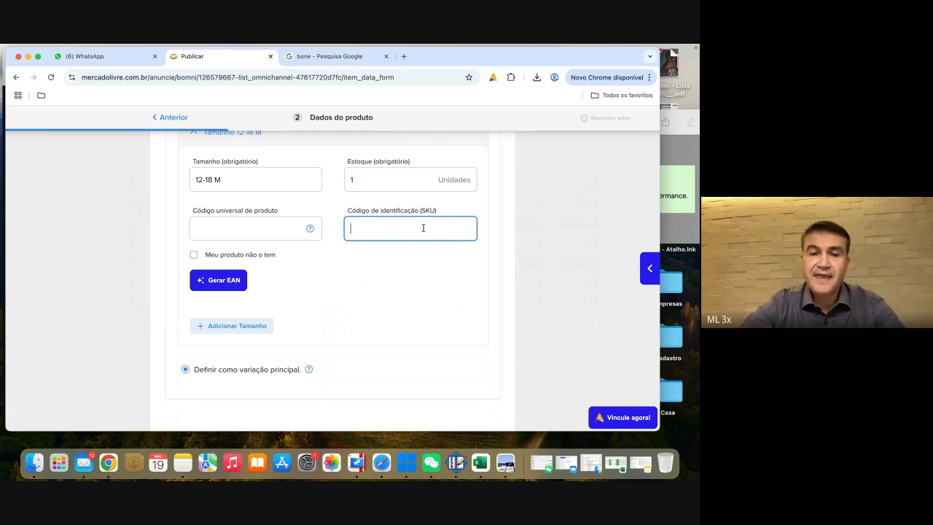
pyautogui.write('bone ')
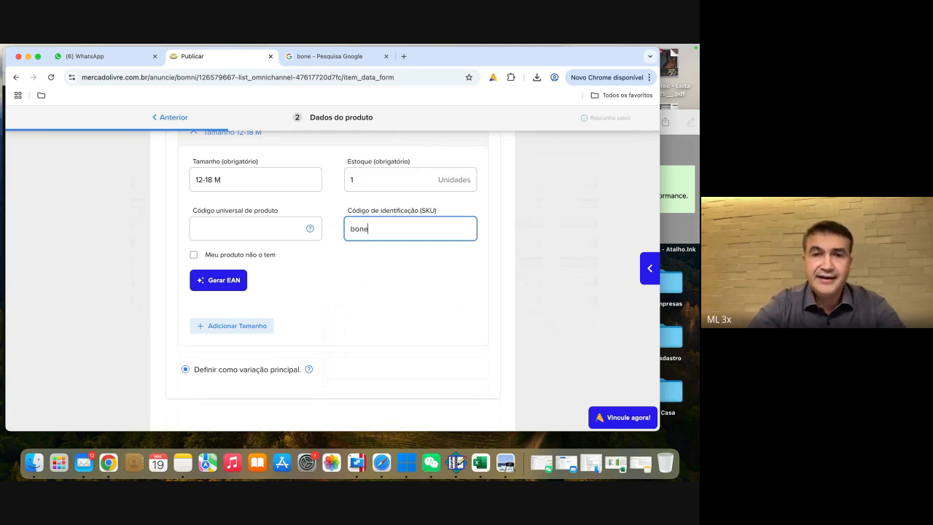
pyautogui.write('0004')
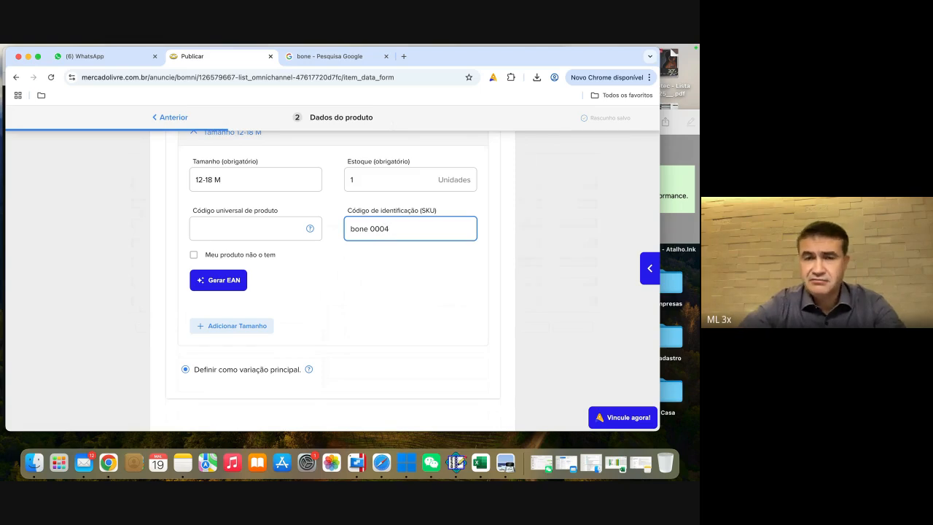
pyautogui.click(394, 286)
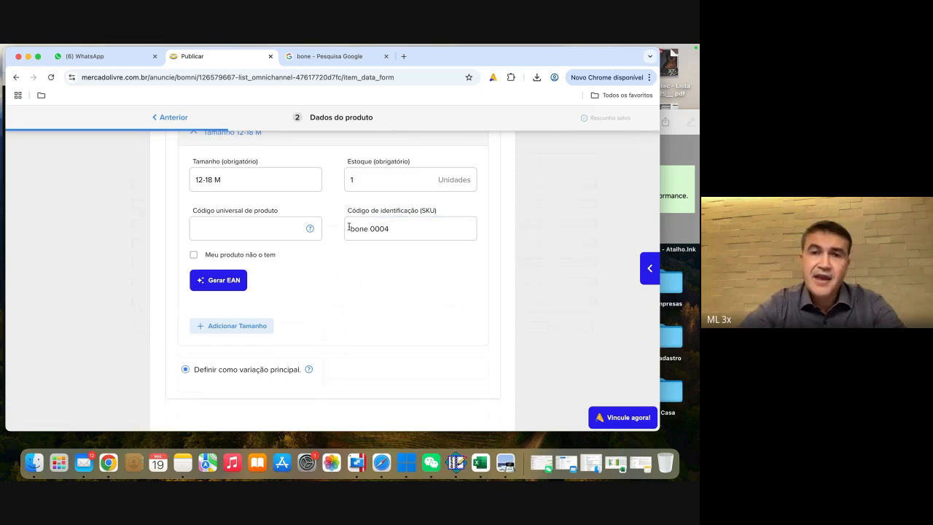
pyautogui.click(404, 229)
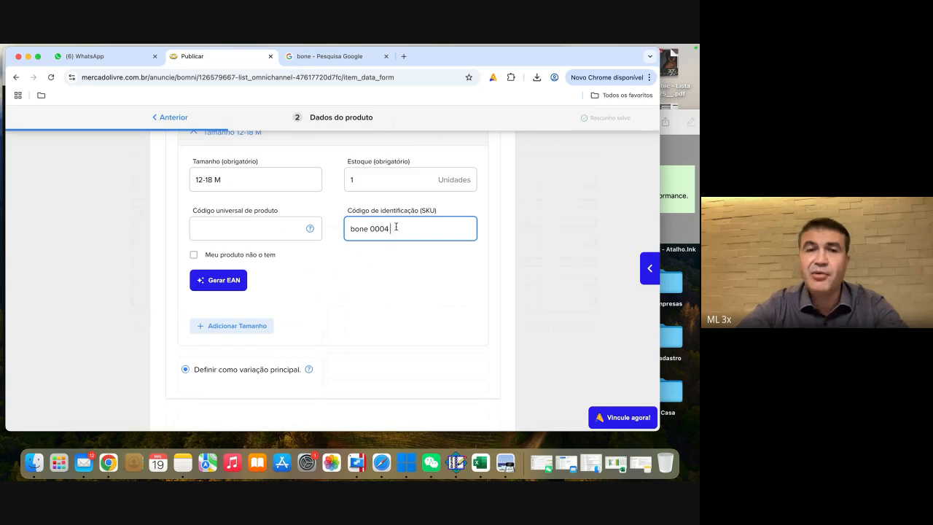
pyautogui.moveTo(393, 229); pyautogui.dragTo(347, 229)
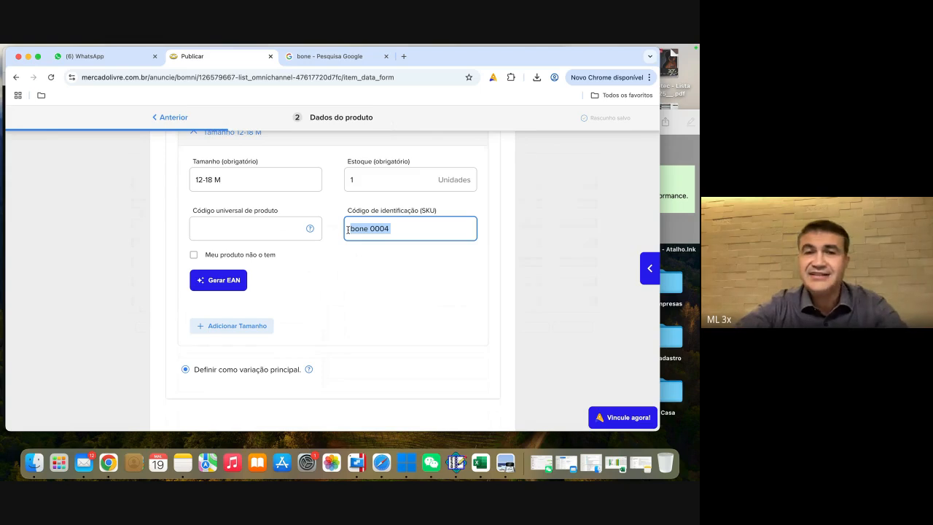
pyautogui.click(351, 229)
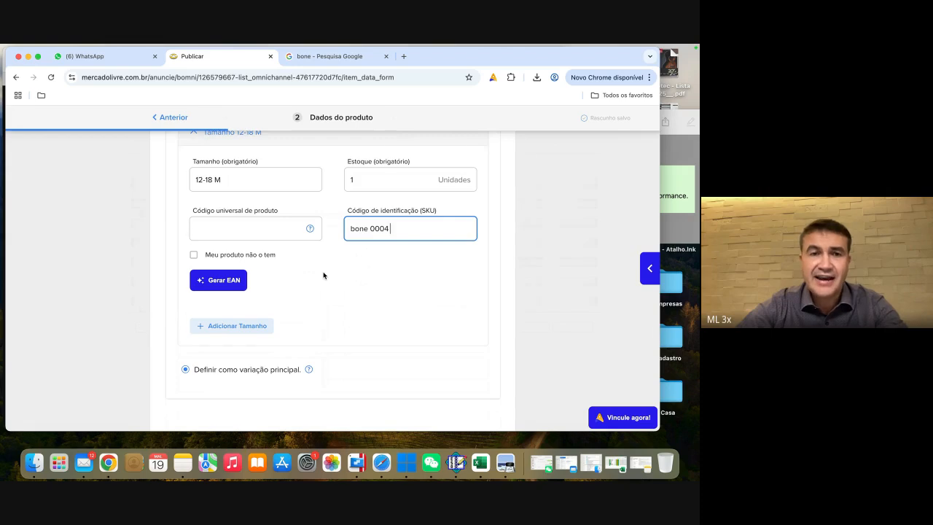
# Step: Confirm the variations and photos section of the listing
pyautogui.scroll(-2, 324, 275)
pyautogui.scroll(-5, 323, 274)
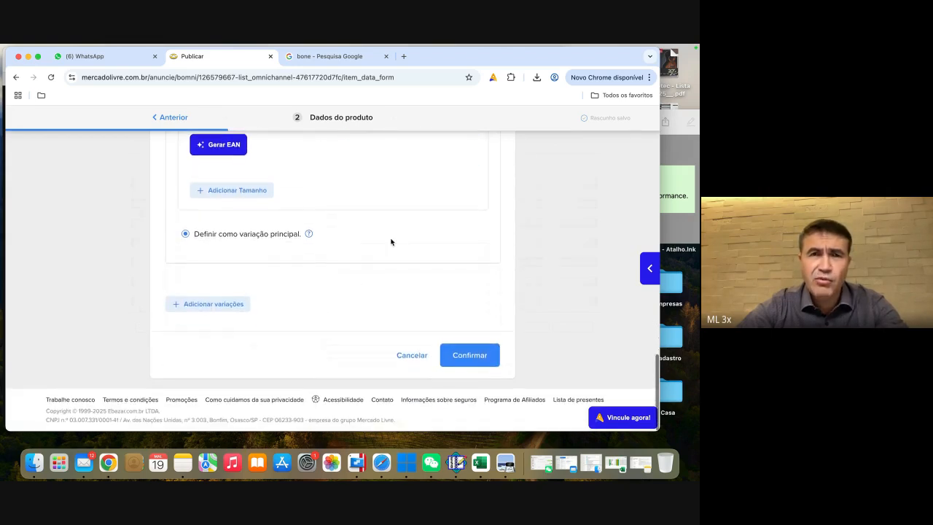
pyautogui.scroll(-1, 391, 242)
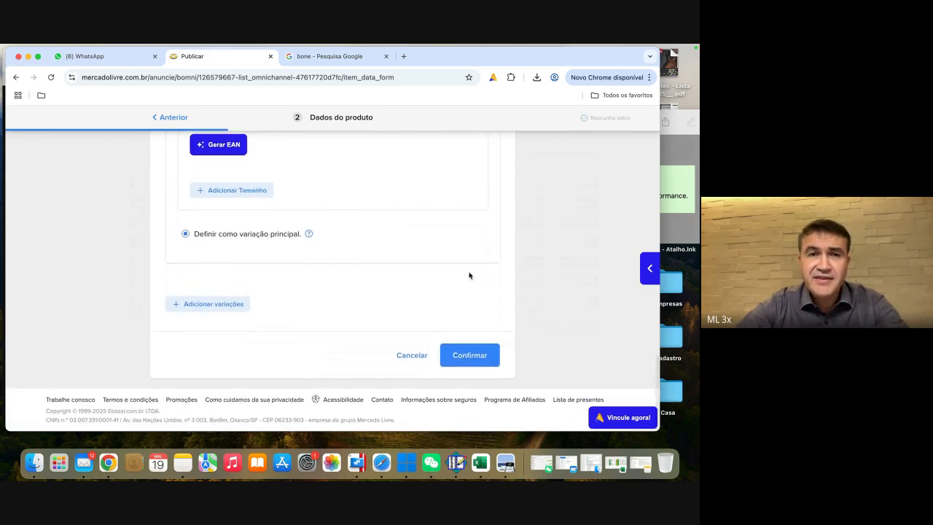
pyautogui.scroll(6, 304, 264)
pyautogui.scroll(-5, 371, 298)
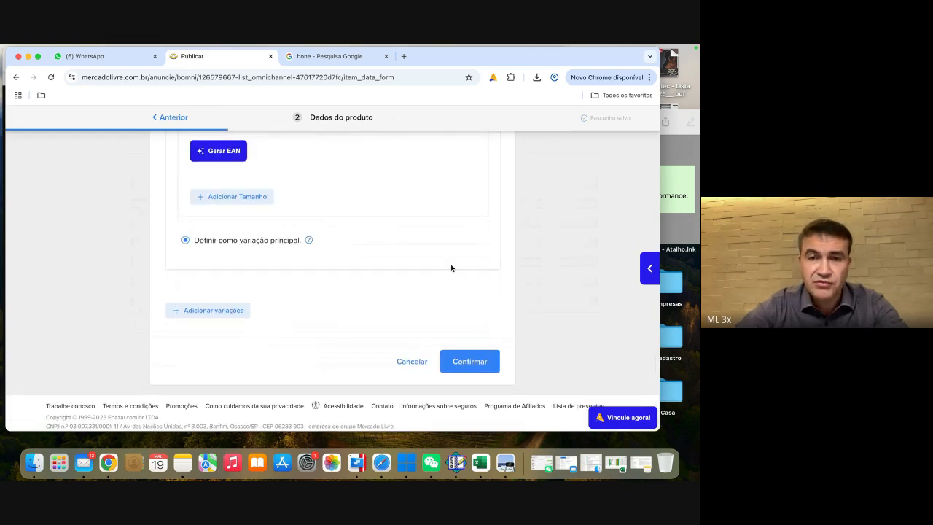
pyautogui.click(461, 357)
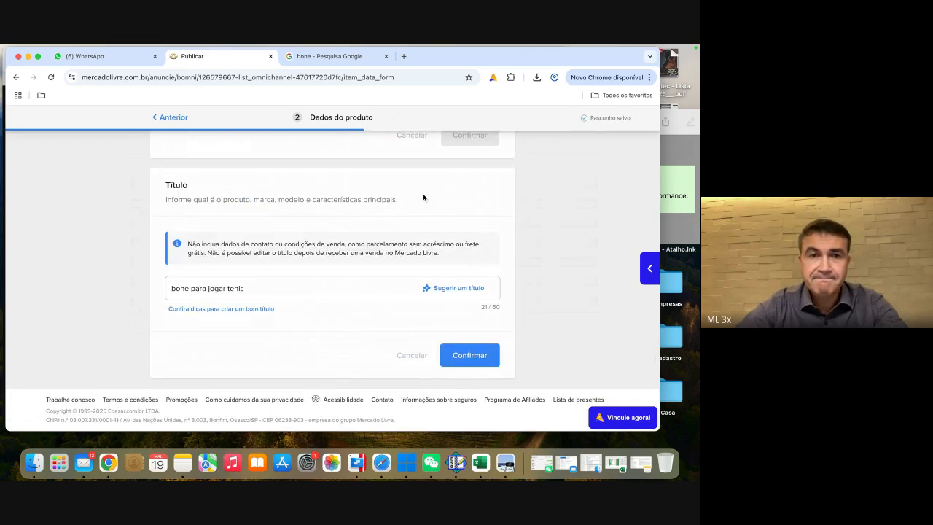
# Step: Expand the Preto mid midnight / Lisa variation and check its size, SKU and "Meu produto não o tem" setting
pyautogui.scroll(5, 422, 197)
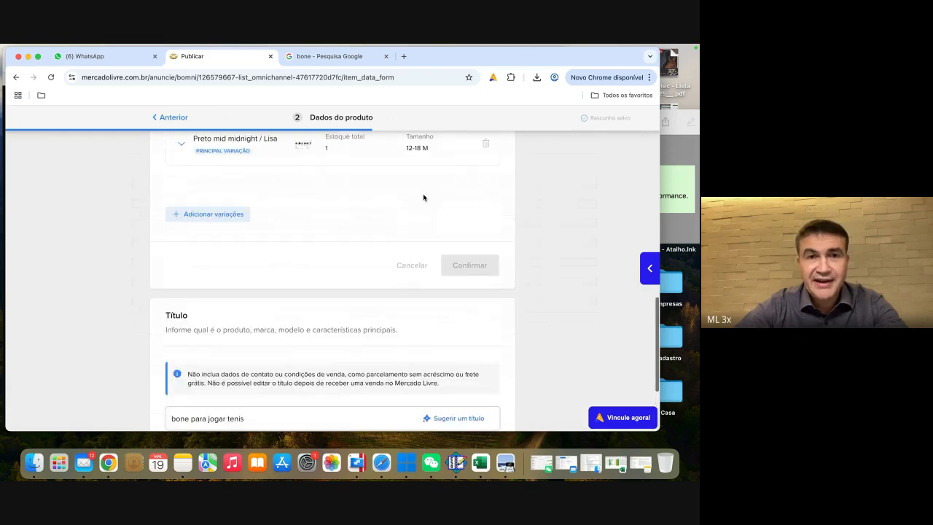
pyautogui.scroll(3, 424, 197)
pyautogui.scroll(-3, 423, 197)
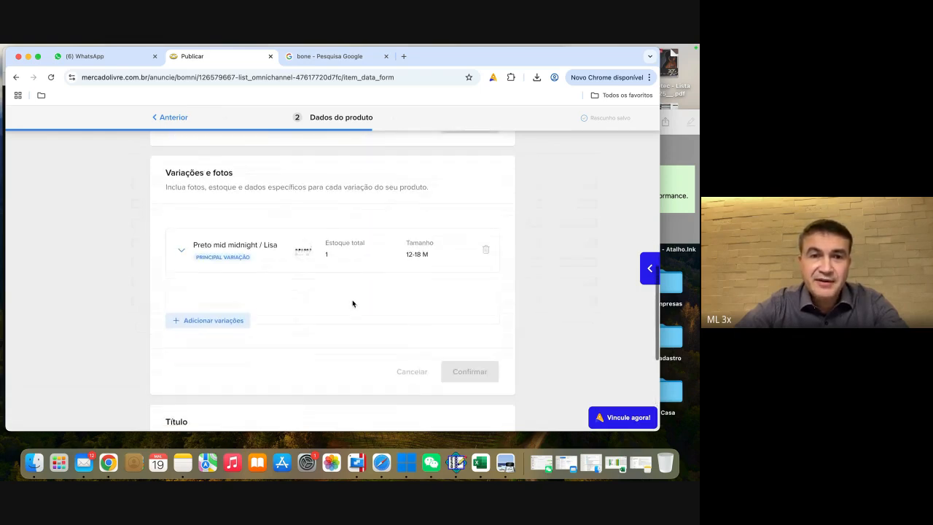
pyautogui.click(228, 212)
pyautogui.scroll(-2, 376, 237)
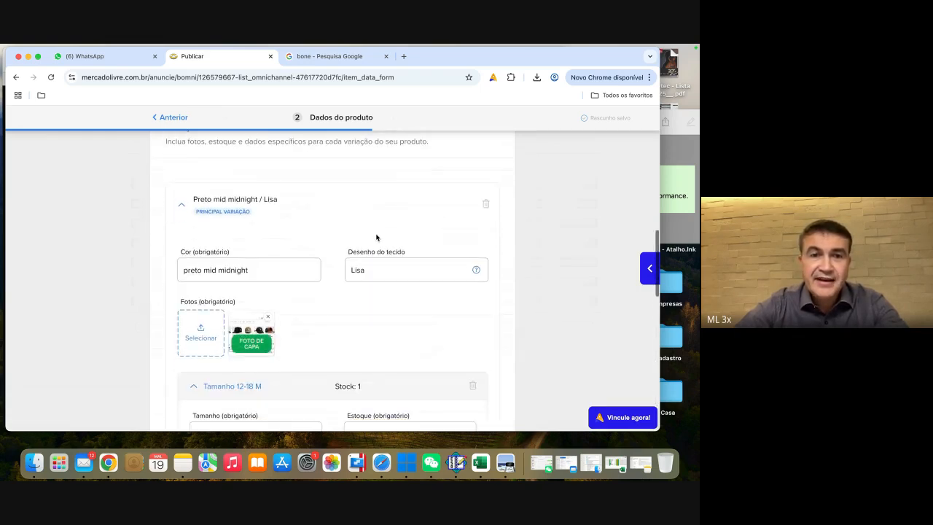
pyautogui.scroll(-5, 351, 321)
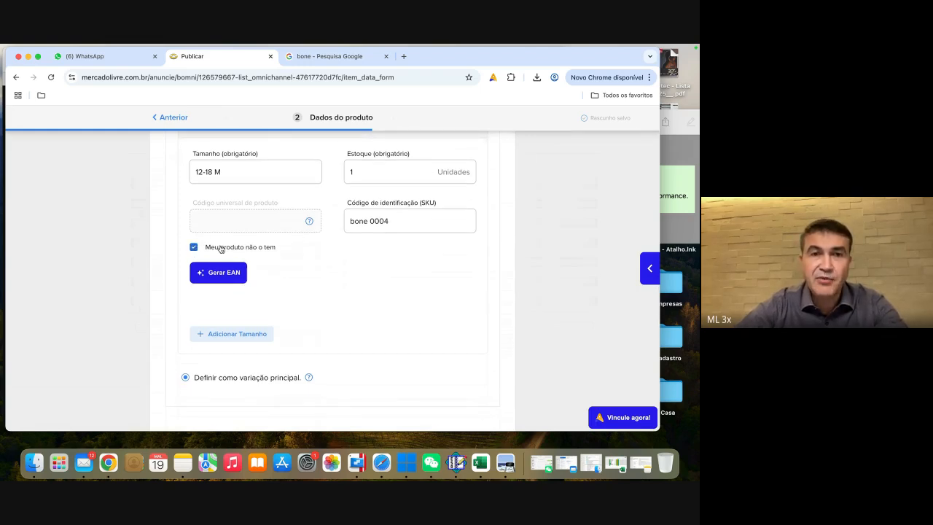
pyautogui.click(194, 247)
pyautogui.click(195, 247)
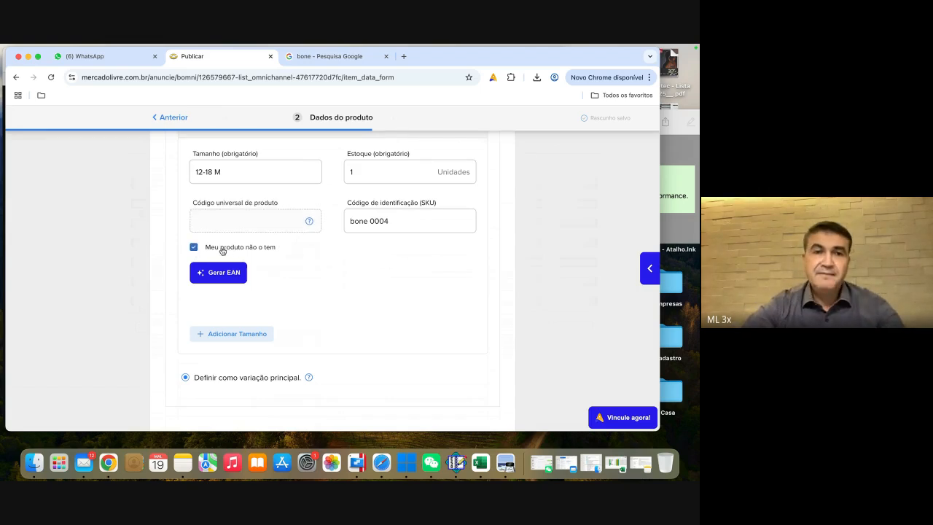
pyautogui.scroll(-3, 400, 280)
pyautogui.scroll(3, 401, 280)
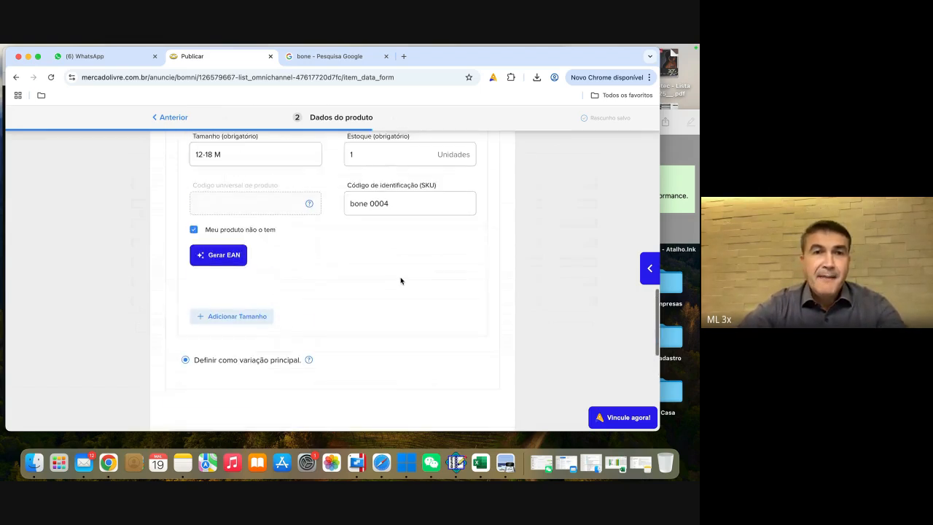
pyautogui.scroll(1, 402, 268)
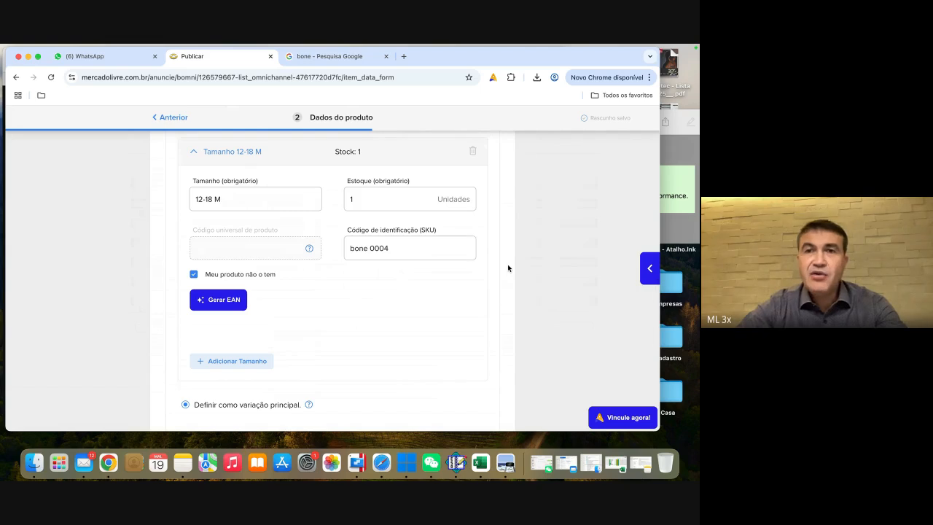
pyautogui.scroll(5, 508, 268)
pyautogui.scroll(10, 508, 268)
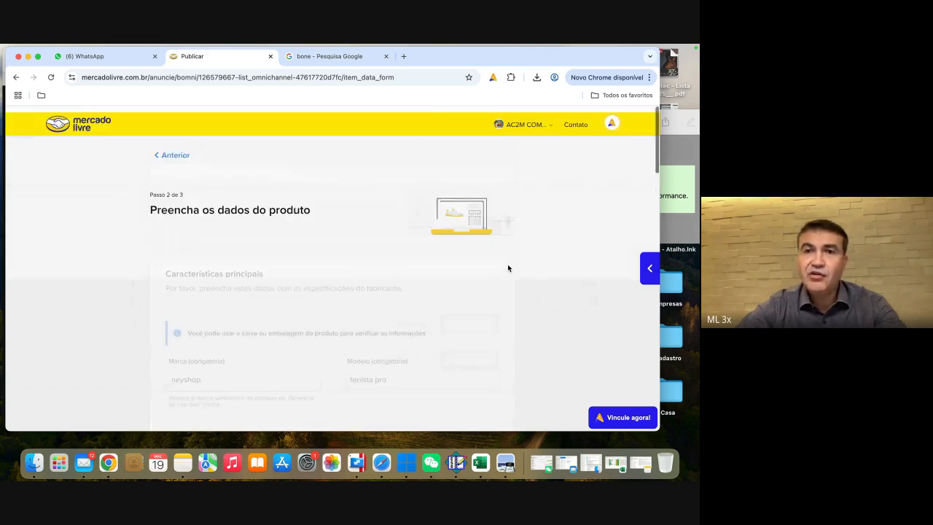
pyautogui.click(610, 118)
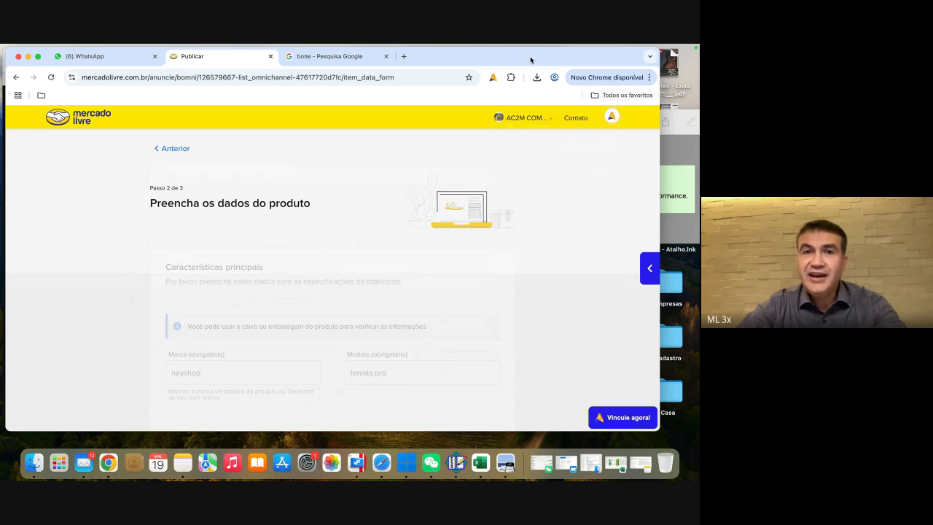
# Step: Clear "Meu produto não o tem" for size 12-18 M and generate an EAN as its universal product code
pyautogui.scroll(-15, 397, 236)
pyautogui.scroll(-5, 192, 296)
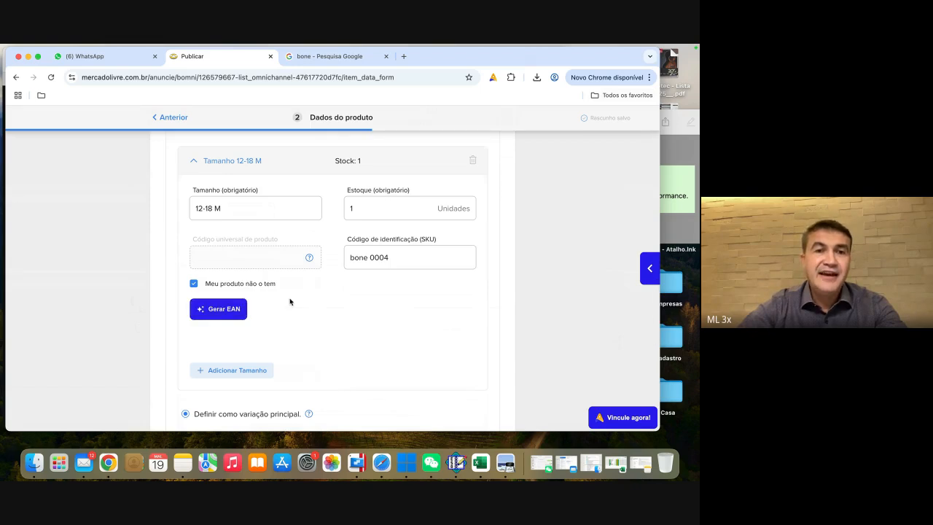
pyautogui.click(194, 282)
pyautogui.click(219, 309)
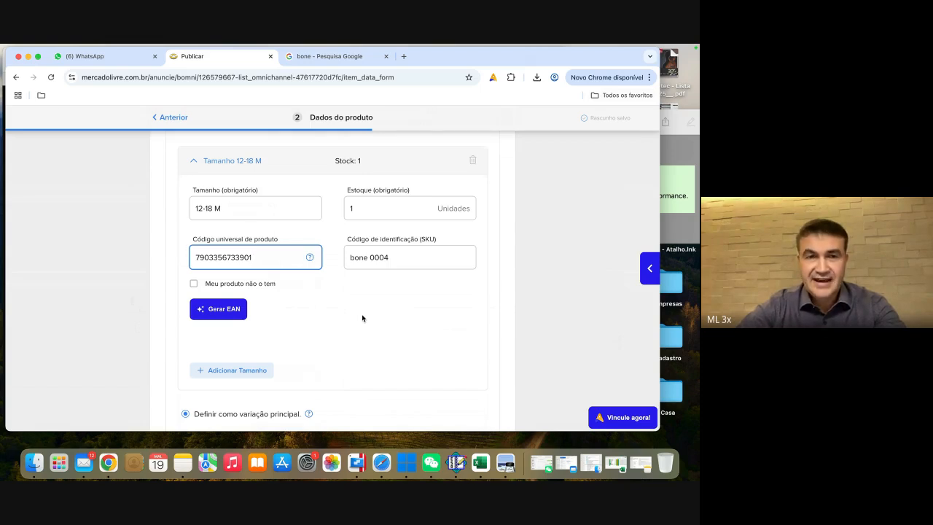
# Step: Confirm the variations section with the generated universal product code
pyautogui.scroll(-1, 362, 317)
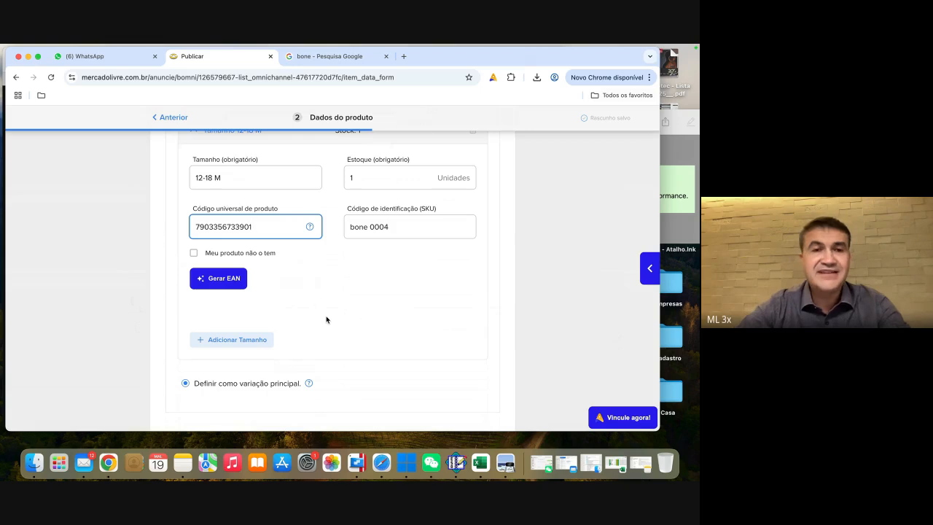
pyautogui.scroll(-3, 326, 319)
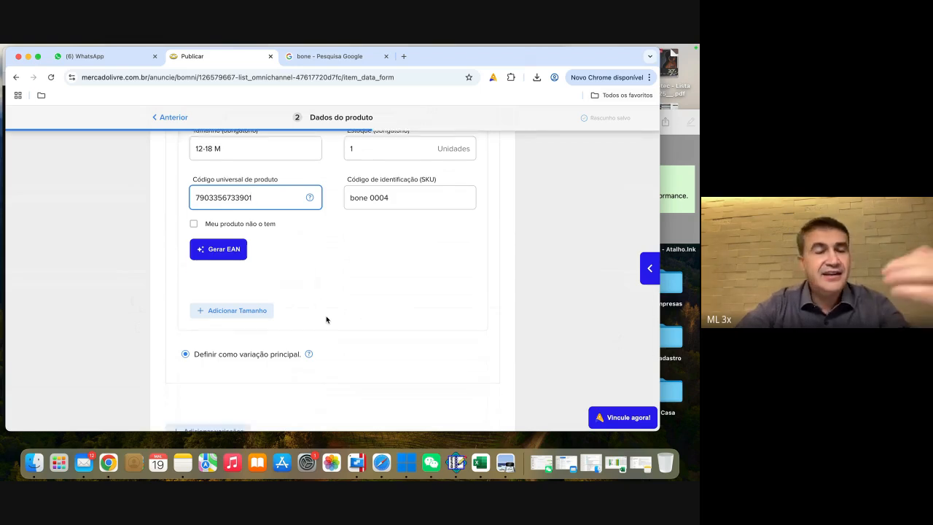
pyautogui.scroll(-5, 325, 319)
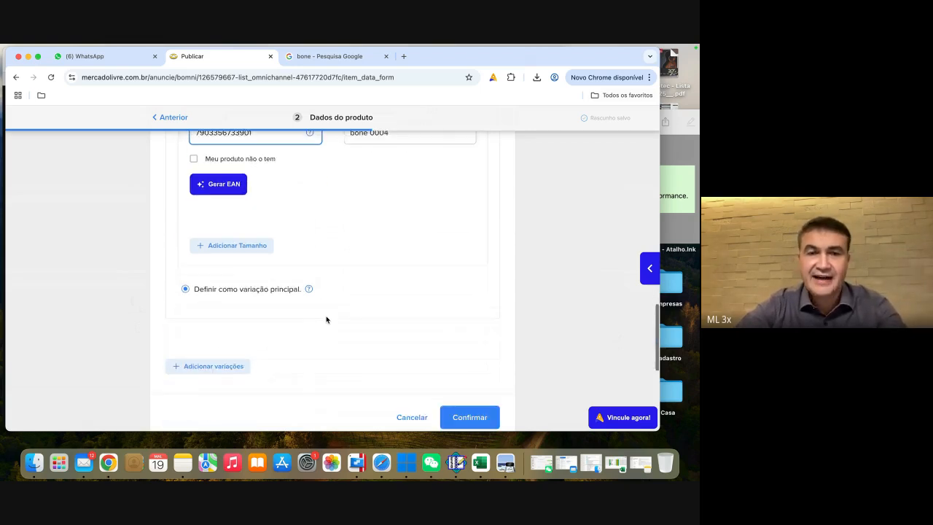
pyautogui.scroll(-3, 326, 319)
pyautogui.click(474, 295)
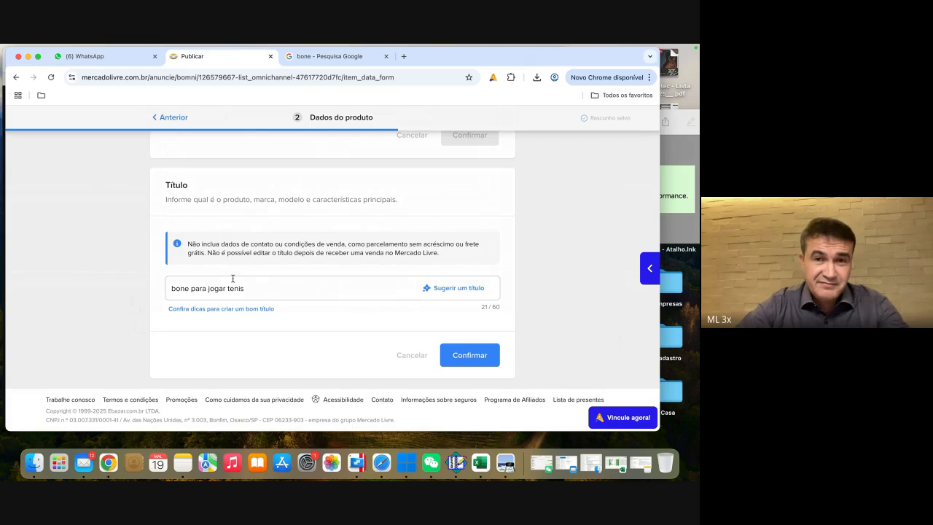
# Step: Try an AI-suggested title for the listing and restore the original title
pyautogui.click(456, 291)
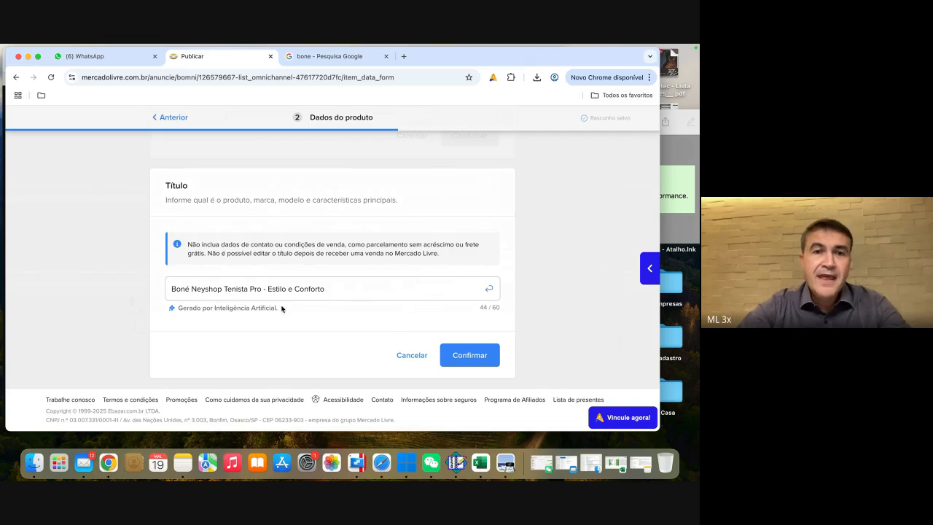
pyautogui.click(470, 354)
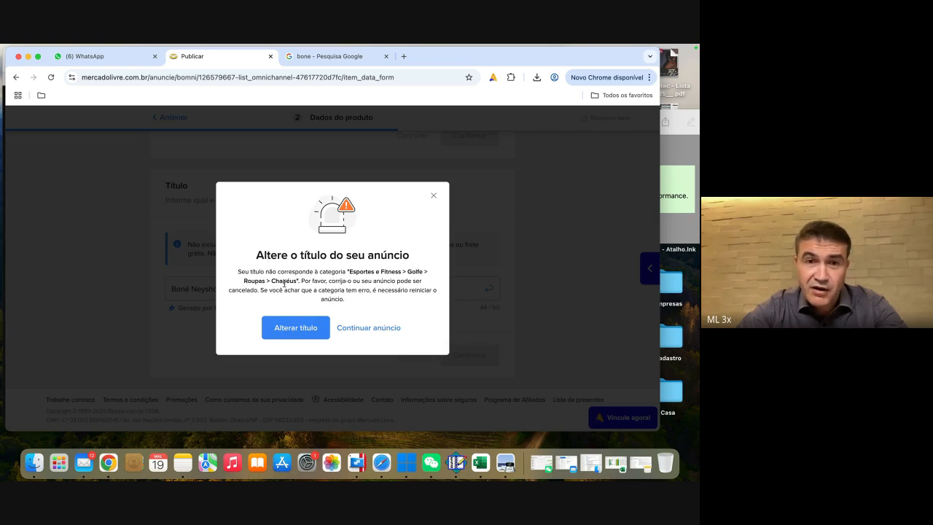
pyautogui.click(293, 331)
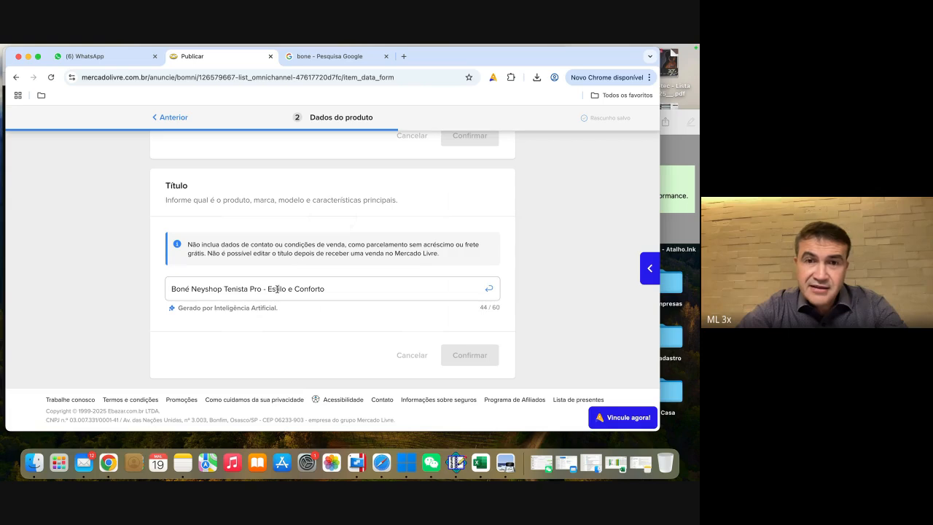
pyautogui.click(489, 289)
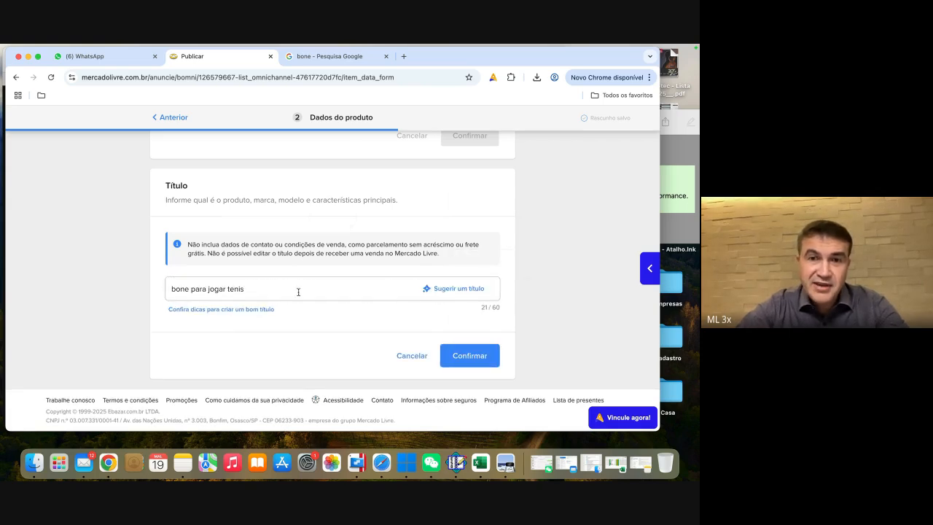
# Step: Confirm "bone para jogar tenis" as the listing's title
pyautogui.click(479, 355)
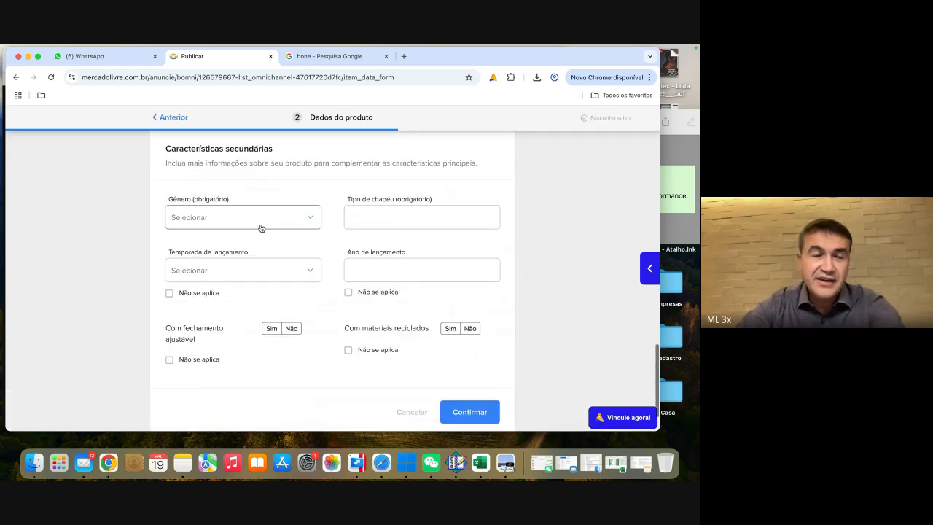
# Step: Set the required gender in the secondary characteristics to Sem gênero
pyautogui.click(225, 222)
pyautogui.scroll(-3, 203, 263)
pyautogui.scroll(-2, 204, 263)
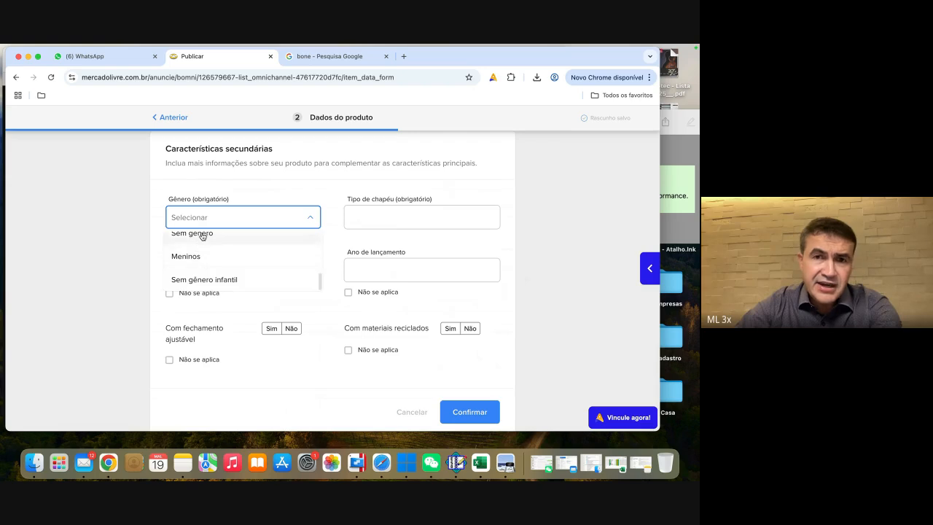
pyautogui.click(203, 234)
pyautogui.click(405, 213)
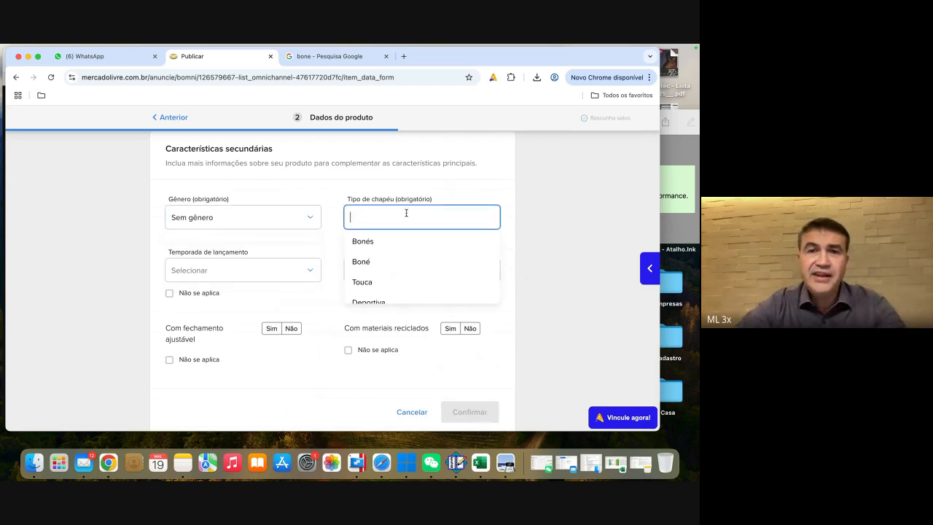
pyautogui.scroll(1, 563, 193)
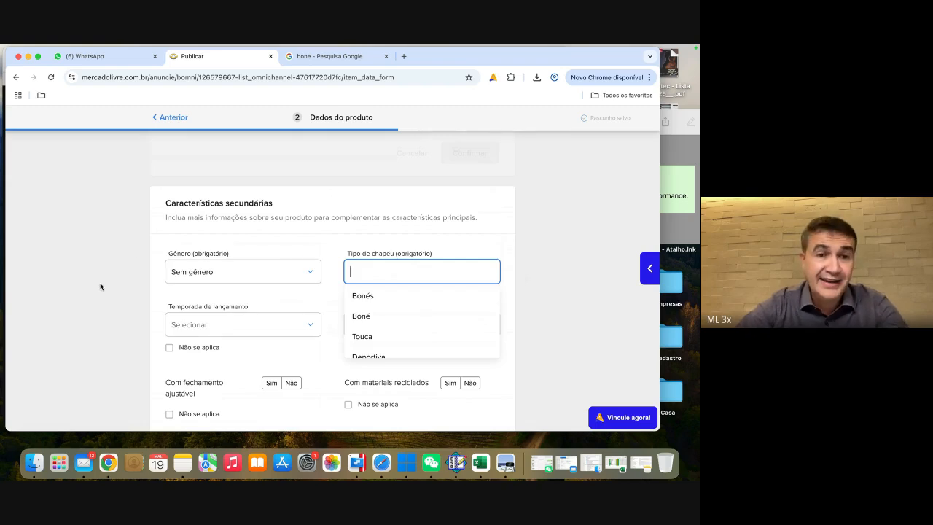
pyautogui.scroll(-1, 100, 287)
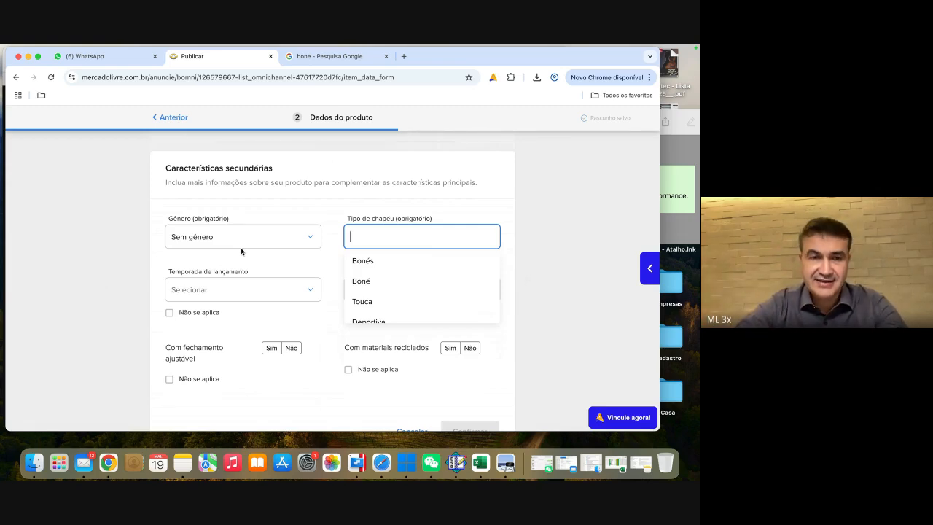
pyautogui.click(126, 282)
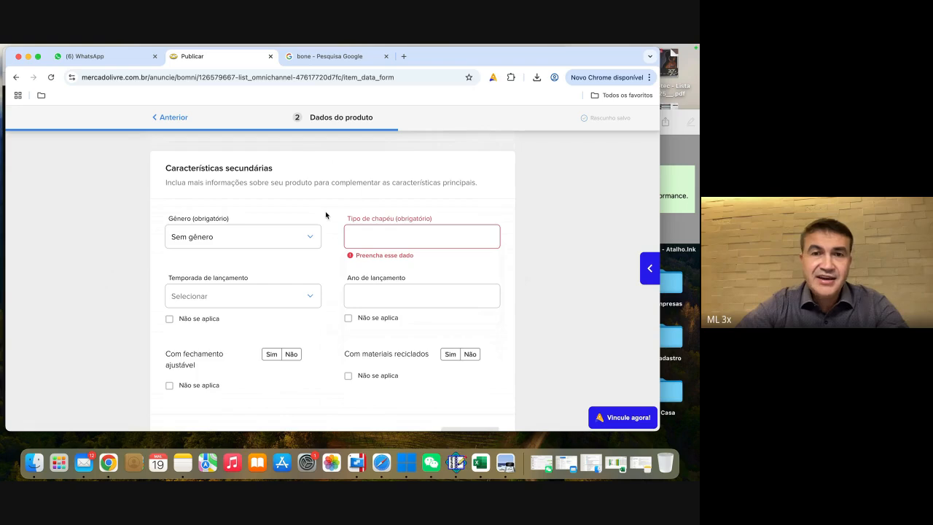
pyautogui.click(252, 237)
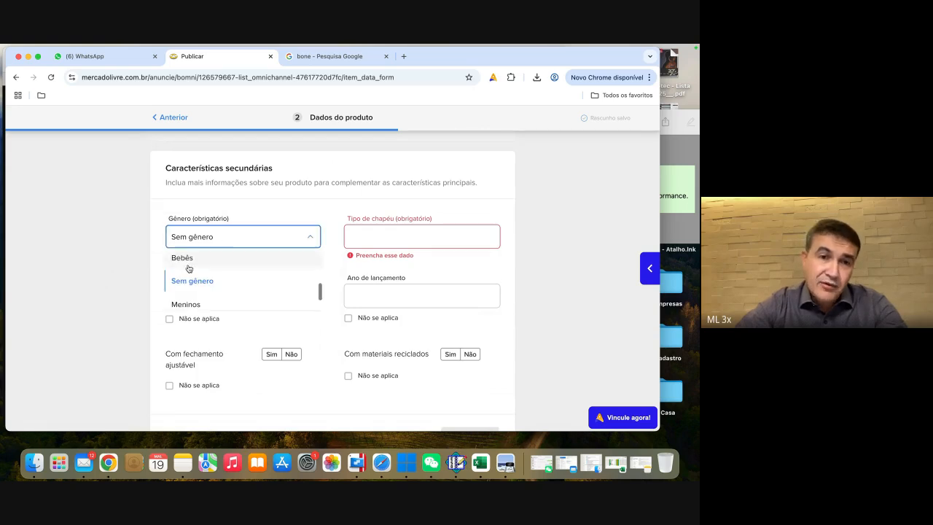
pyautogui.scroll(-2, 203, 281)
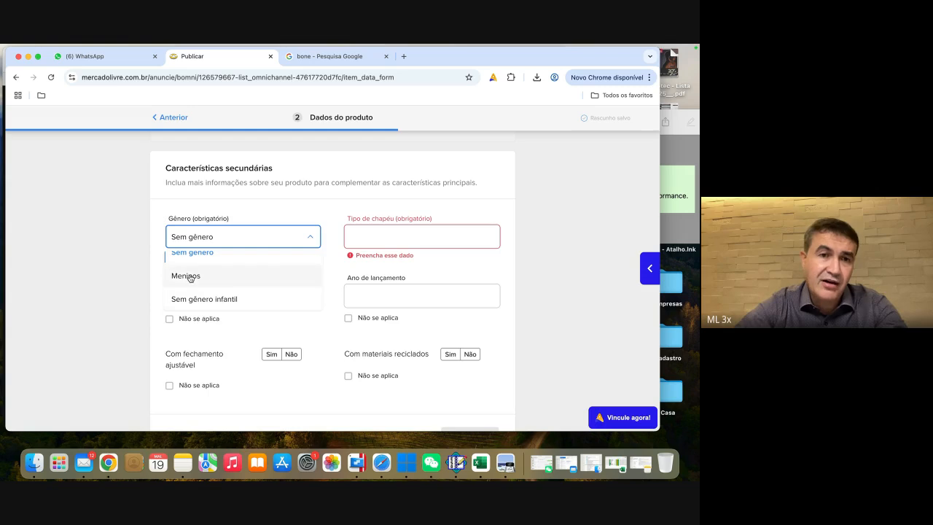
pyautogui.scroll(3, 214, 265)
pyautogui.scroll(-2, 197, 273)
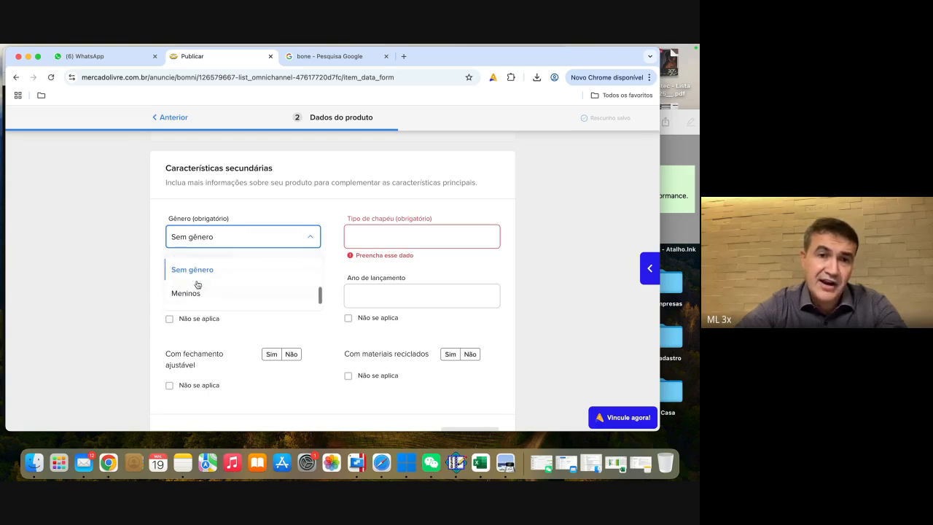
pyautogui.click(200, 256)
# Step: Set the required hat type to "Bonés tradicional", starting from the suggested option Bonés
pyautogui.click(381, 242)
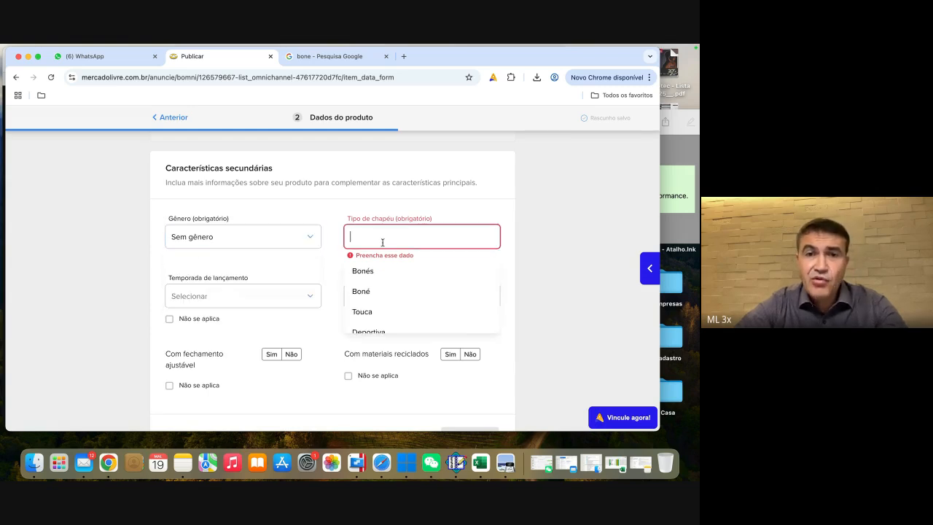
pyautogui.scroll(-2, 380, 271)
pyautogui.scroll(1, 373, 278)
pyautogui.click(375, 269)
pyautogui.click(384, 238)
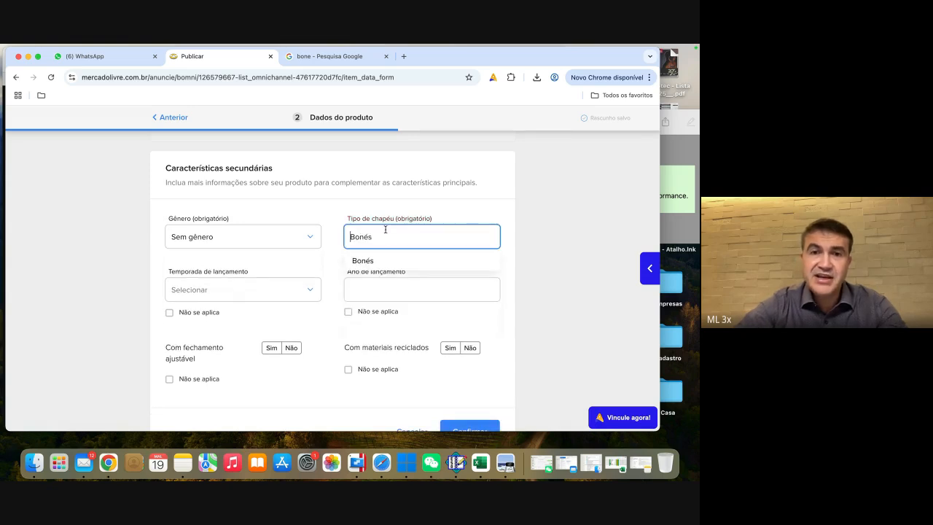
pyautogui.write('tradicional')
pyautogui.click(390, 256)
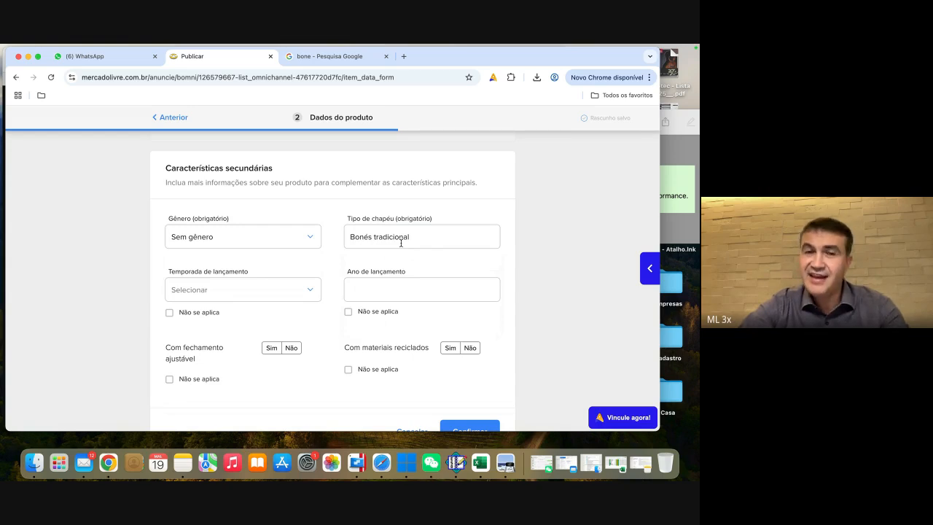
# Step: Set the launch season (Temporada de lançamento) to Primavera/Verão
pyautogui.scroll(-1, 311, 274)
pyautogui.click(311, 274)
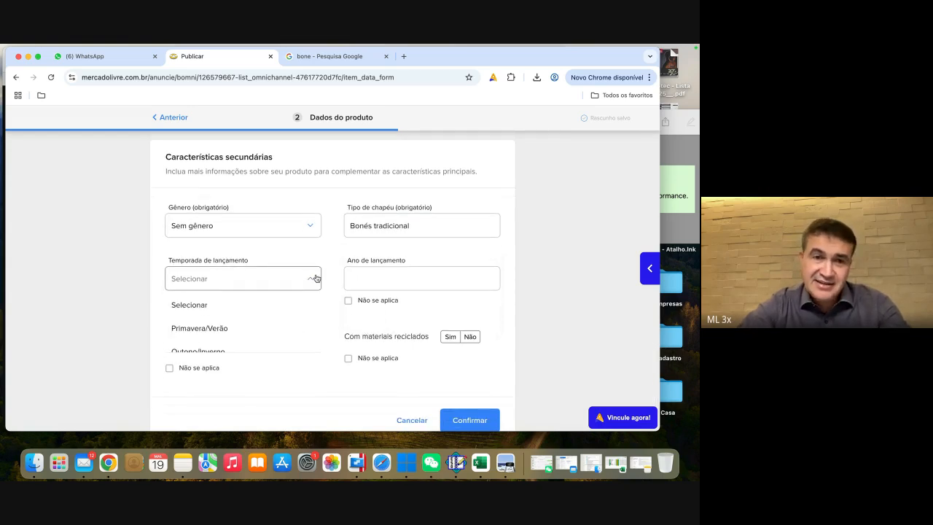
pyautogui.click(210, 323)
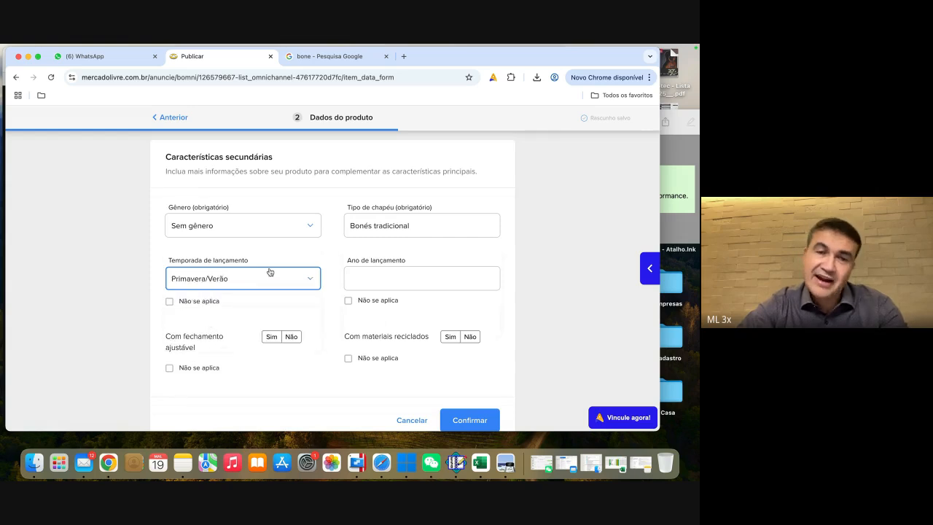
# Step: Enter 2025 as the launch year (Ano de lançamento)
pyautogui.scroll(-1, 331, 301)
pyautogui.click(400, 236)
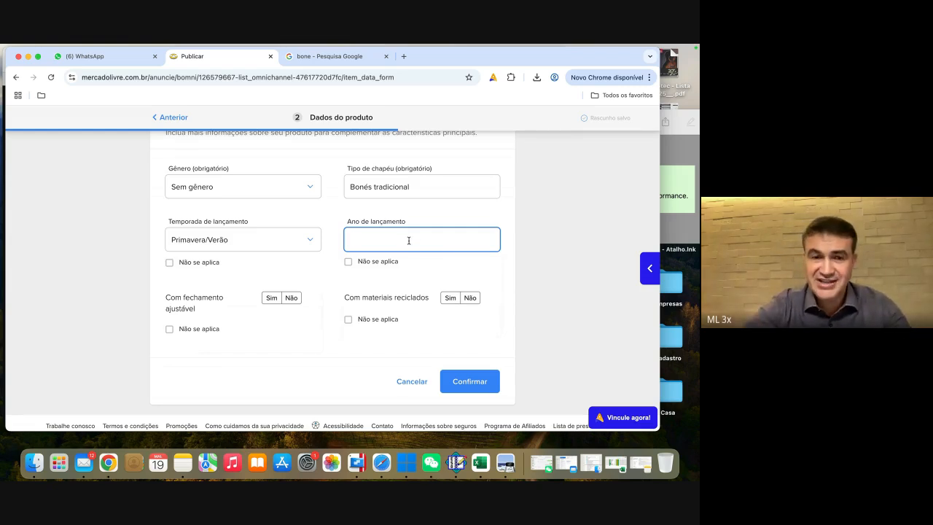
pyautogui.write('2019')
pyautogui.press('BackSpace')
pyautogui.press('BackSpace')
pyautogui.write('25')
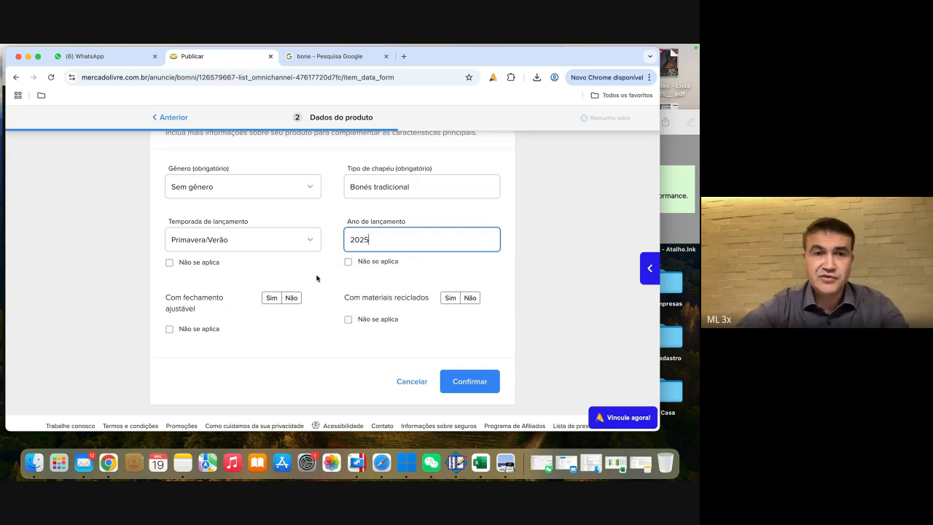
pyautogui.scroll(-1, 316, 277)
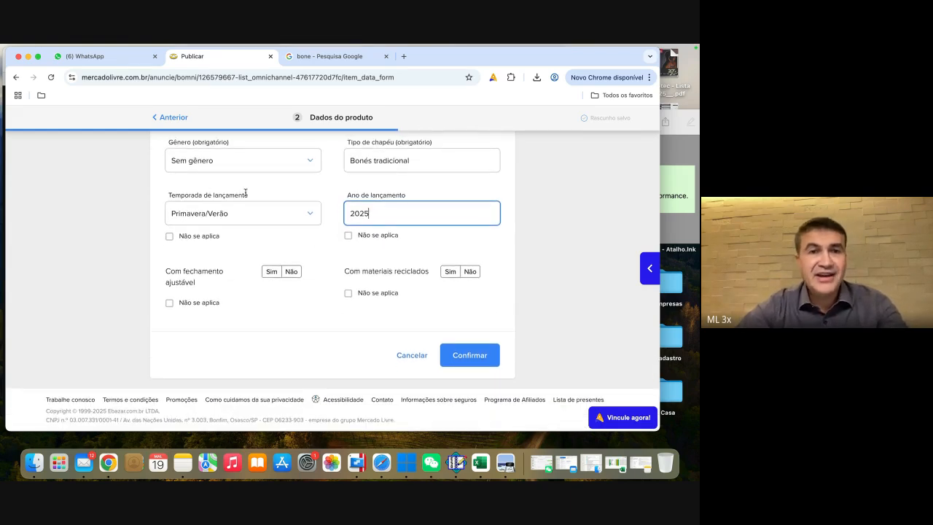
pyautogui.click(169, 237)
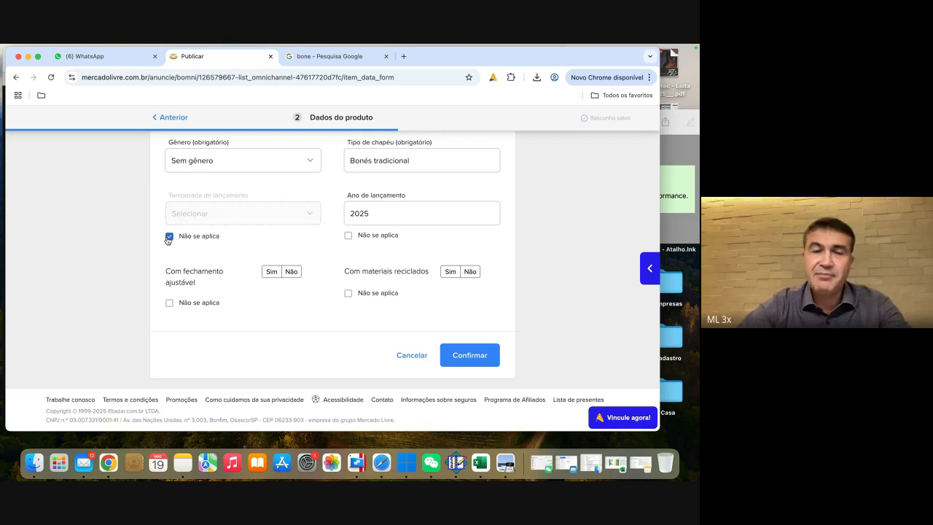
pyautogui.click(168, 237)
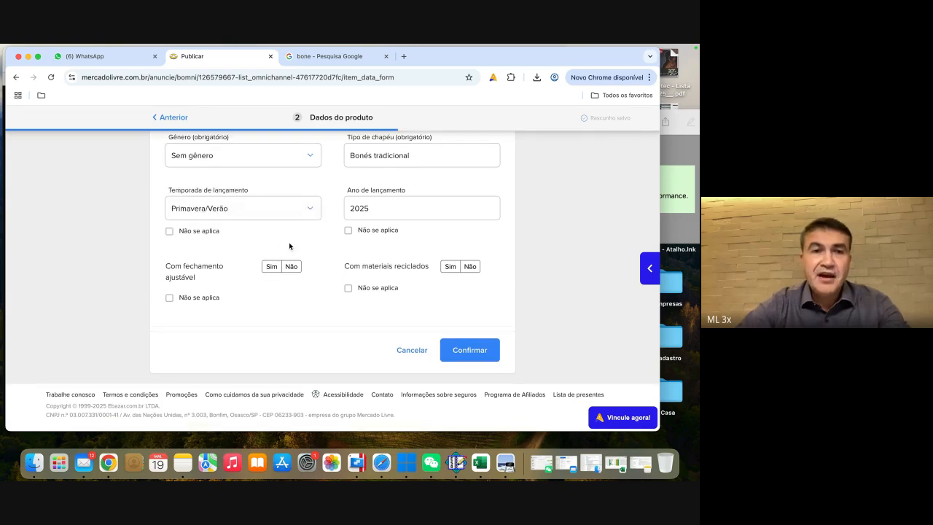
# Step: Set adjustable closure to Sim and recycled materials to "Não se aplica", and confirm the secondary characteristics
pyautogui.click(272, 272)
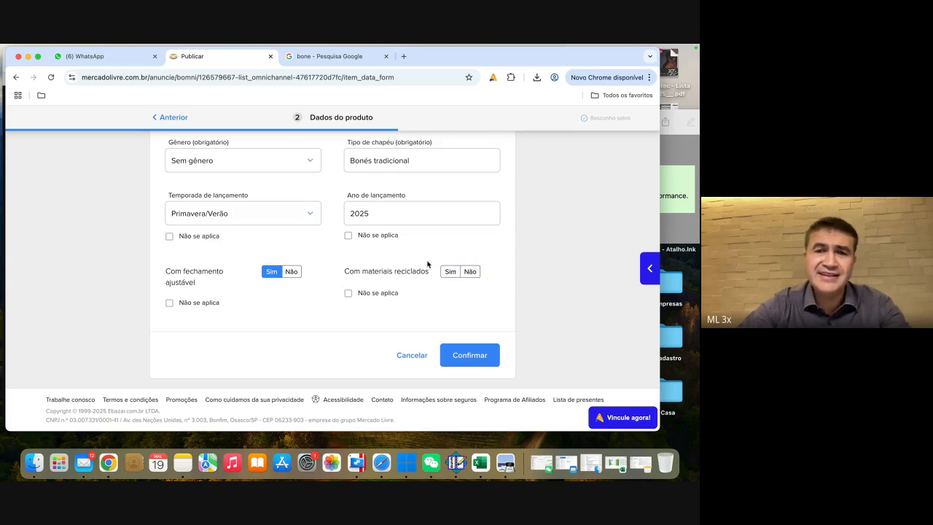
pyautogui.click(348, 293)
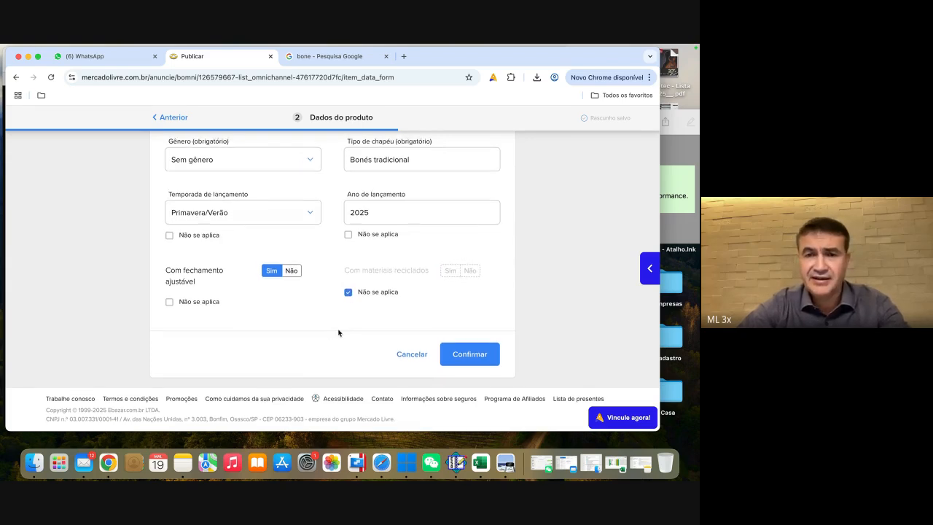
pyautogui.click(471, 356)
pyautogui.scroll(-2, 472, 355)
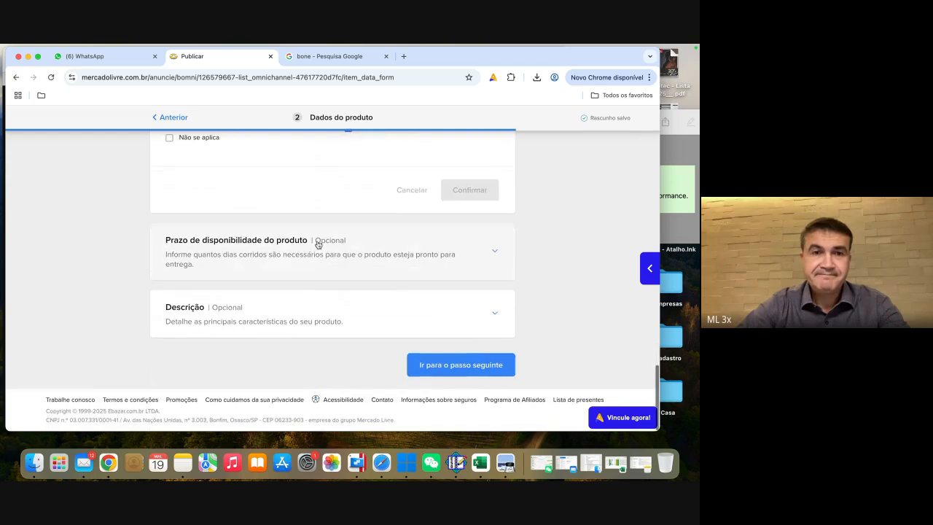
pyautogui.scroll(1, 292, 261)
pyautogui.scroll(10, 292, 261)
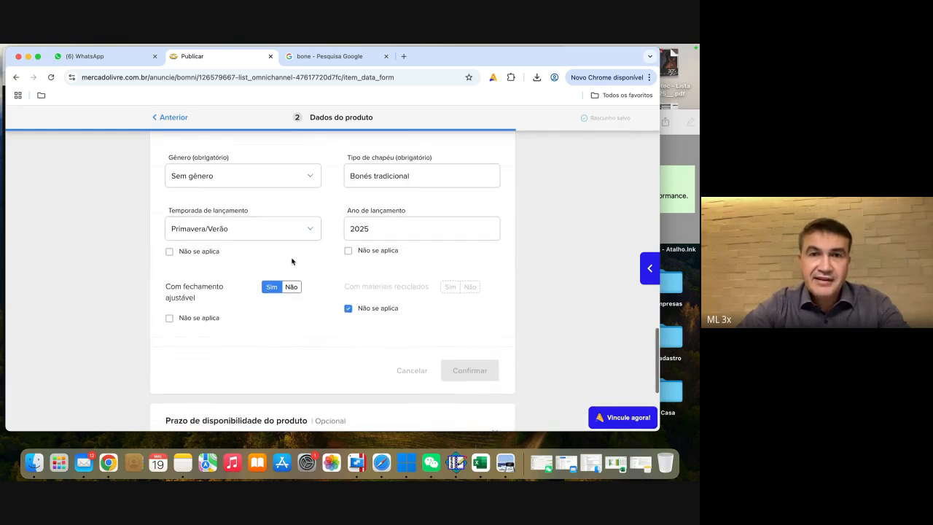
pyautogui.scroll(10, 292, 262)
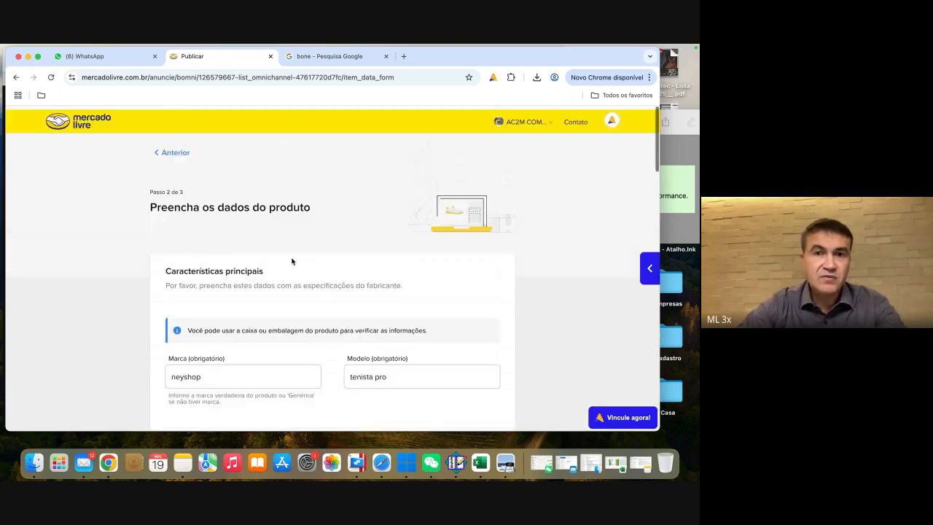
pyautogui.scroll(-3, 292, 262)
pyautogui.scroll(-10, 292, 262)
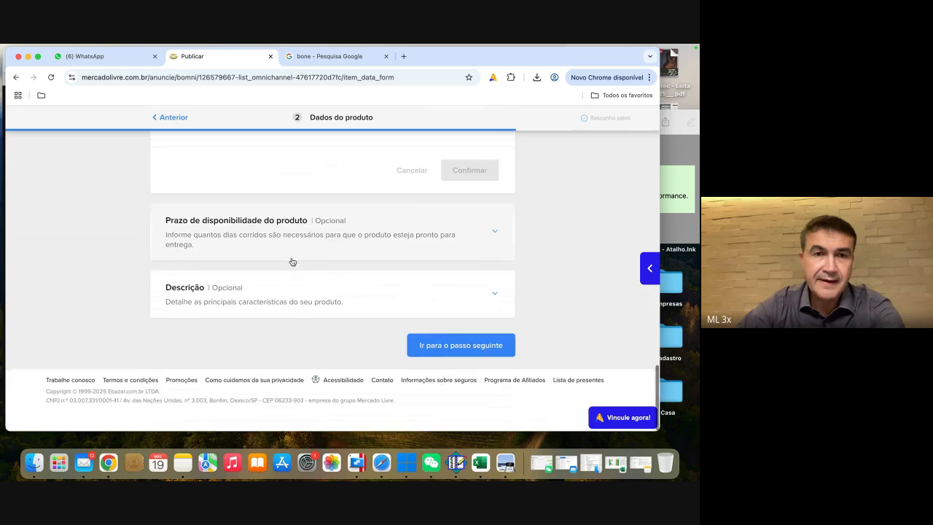
# Step: Try 2 and then 0 as the number of days for the product availability period (Prazo de disponibilidade), and clear the field
pyautogui.scroll(3, 289, 255)
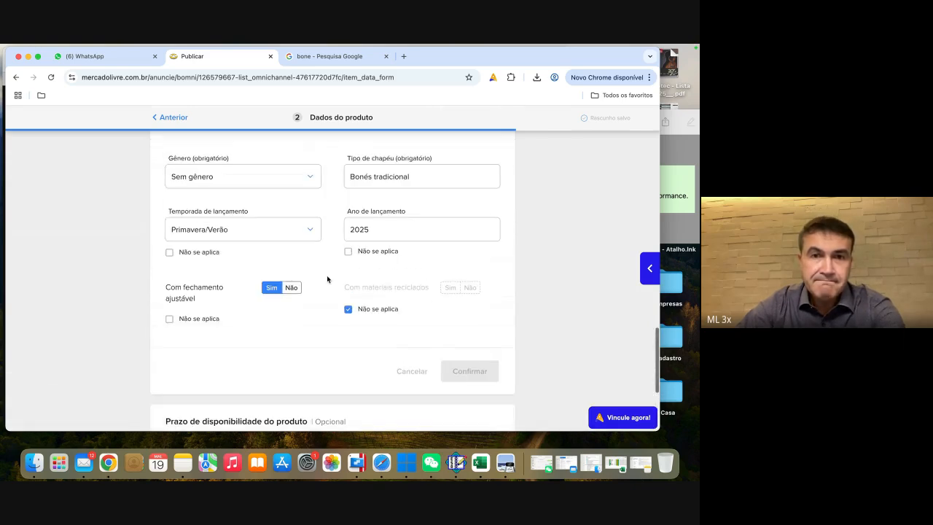
pyautogui.scroll(1, 326, 275)
pyautogui.scroll(-5, 326, 275)
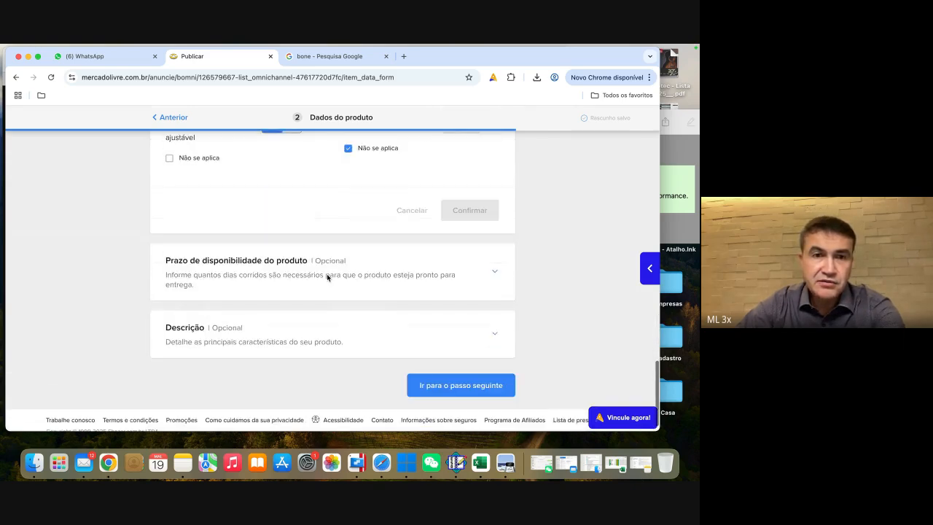
pyautogui.click(254, 260)
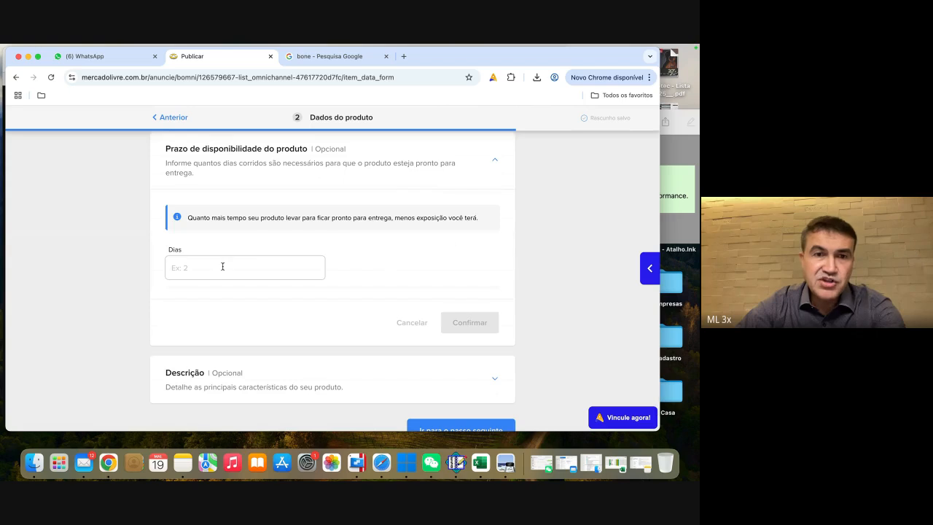
pyautogui.scroll(1, 400, 237)
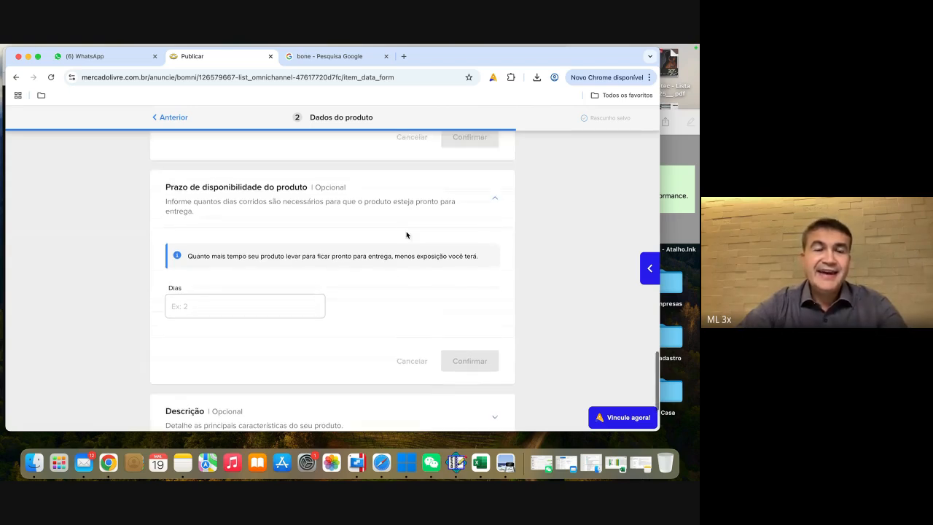
pyautogui.click(218, 301)
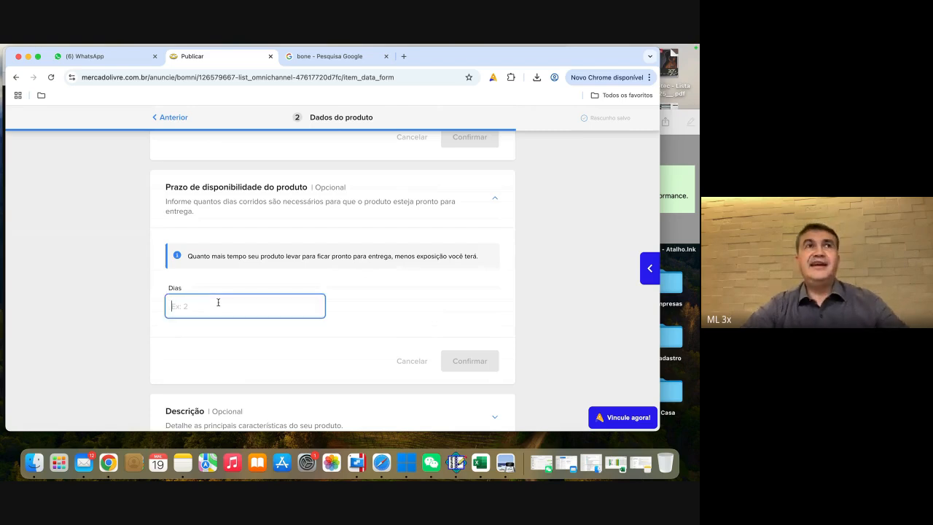
pyautogui.write('2')
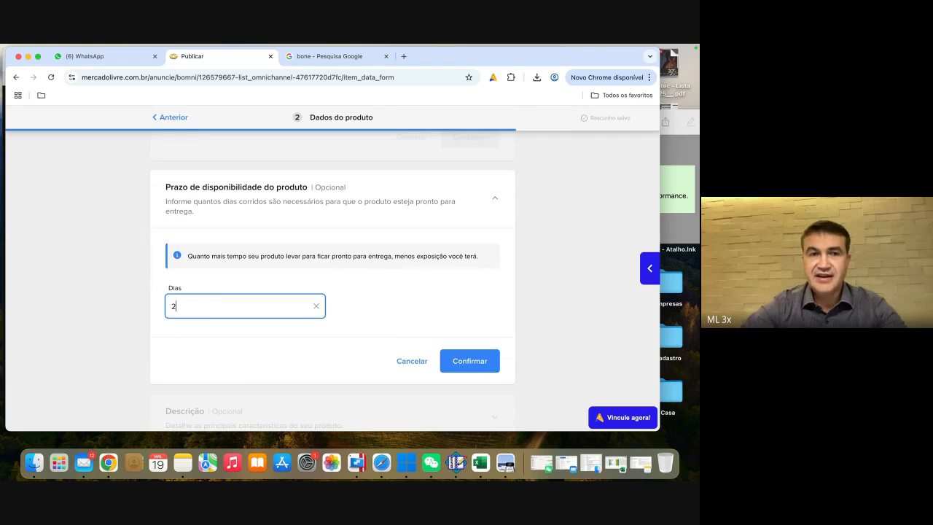
pyautogui.write('0')
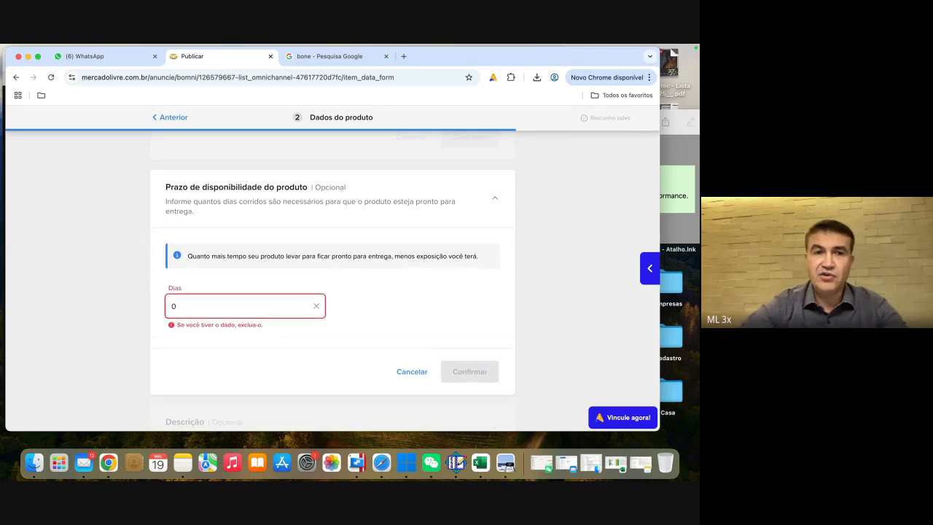
pyautogui.press('BackSpace')
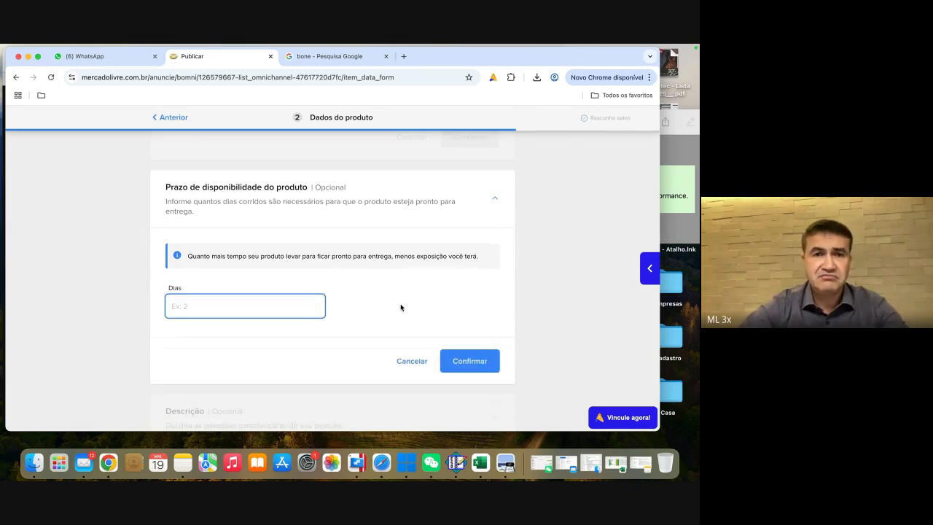
# Step: Confirm the product availability period with the days left blank and continue to the sales conditions
pyautogui.scroll(-1, 400, 307)
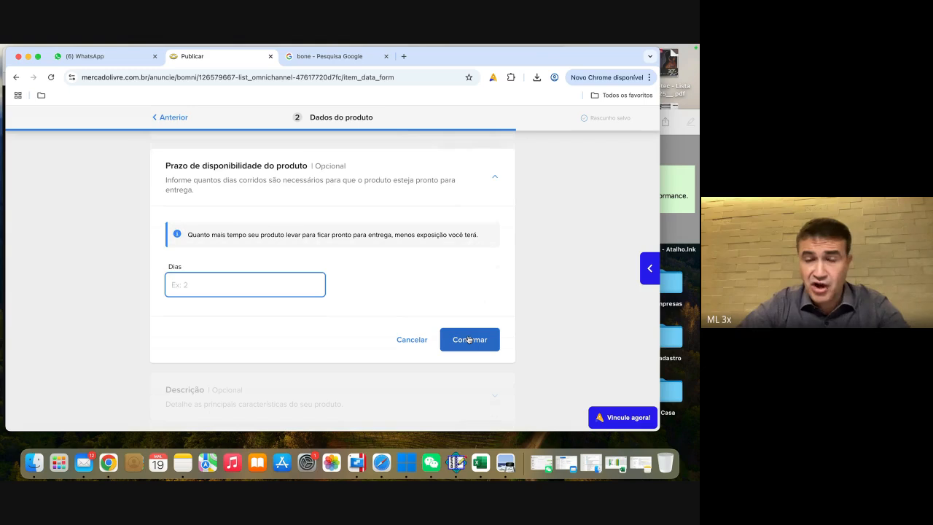
pyautogui.click(468, 339)
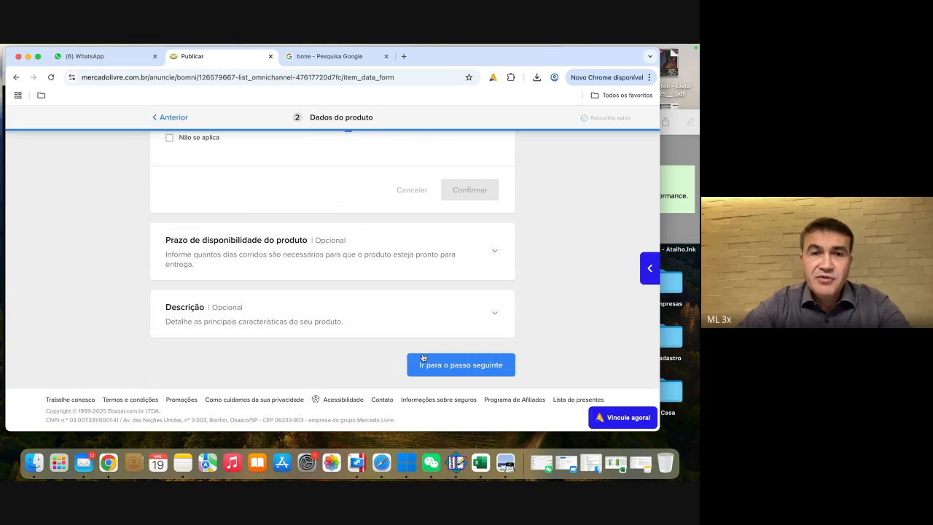
pyautogui.click(455, 366)
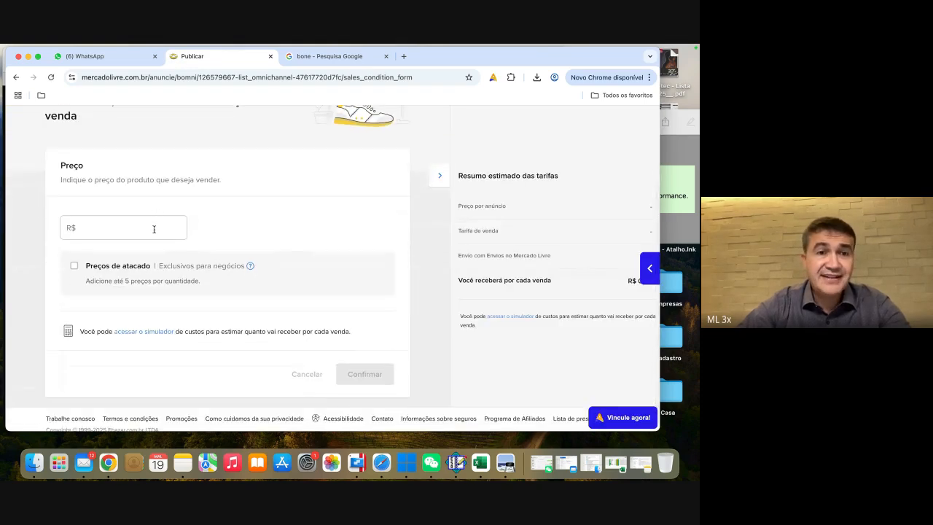
# Step: Enter R$ 200 as the product's selling price
pyautogui.click(154, 228)
pyautogui.click(269, 225)
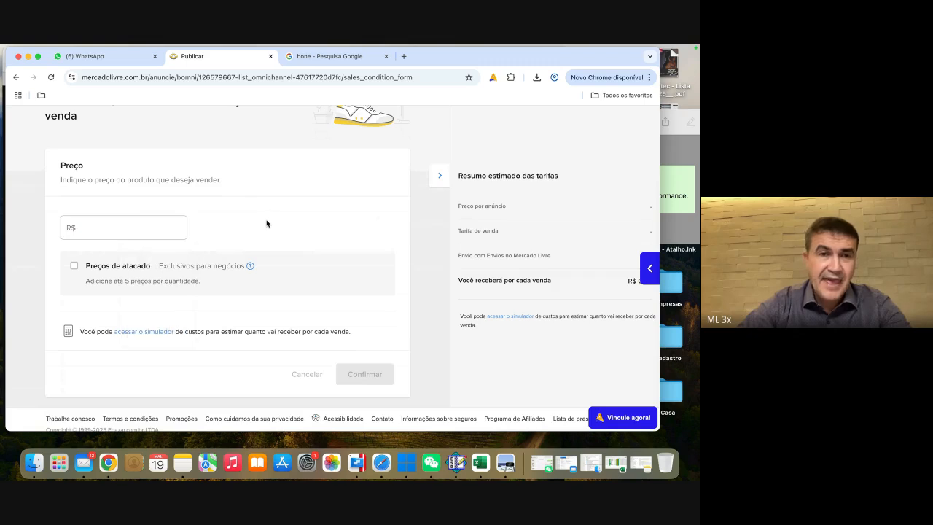
pyautogui.click(132, 227)
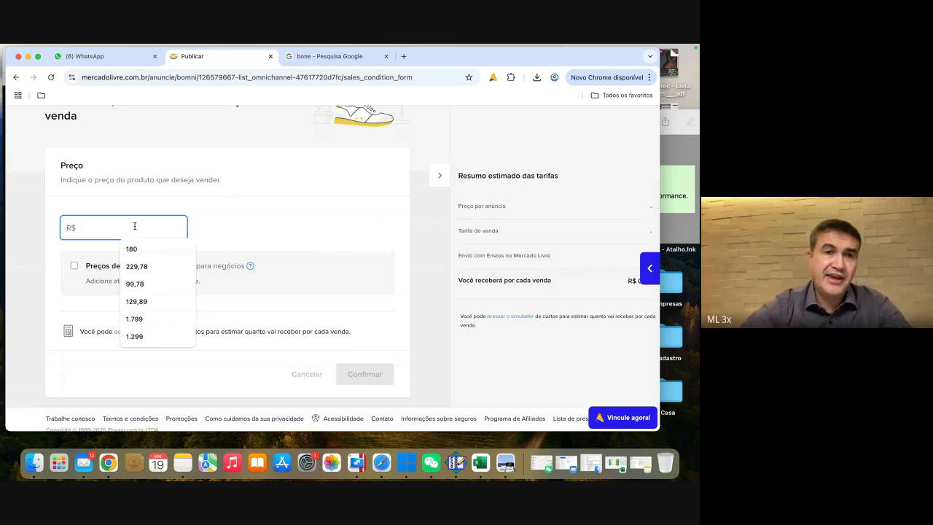
pyautogui.click(284, 212)
pyautogui.click(138, 228)
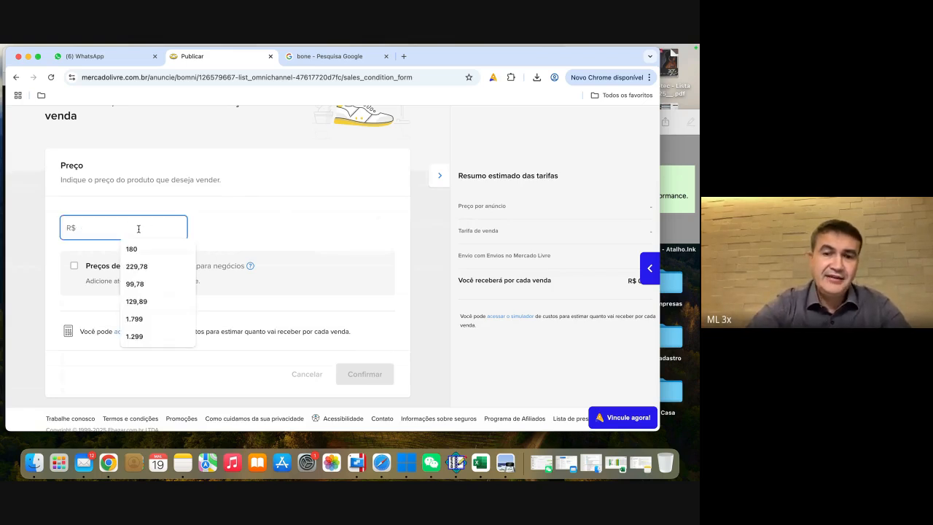
pyautogui.write('200')
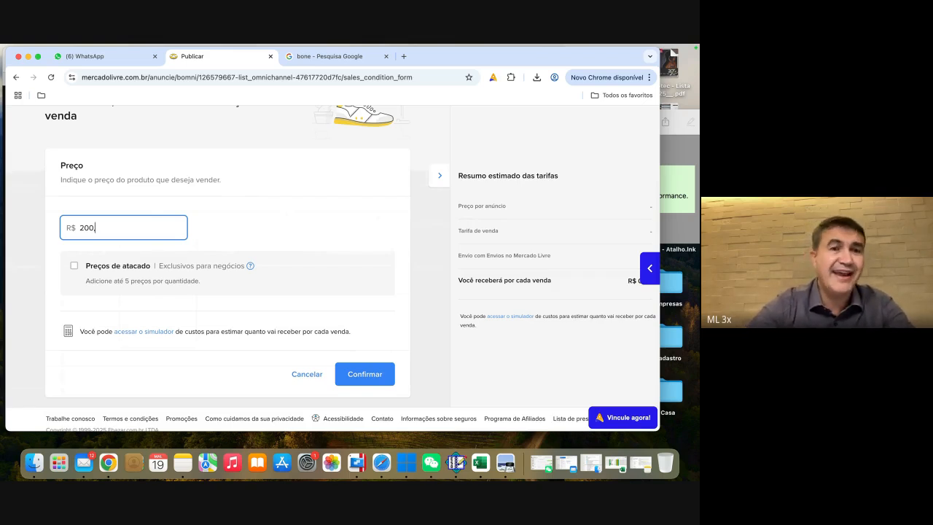
pyautogui.click(261, 251)
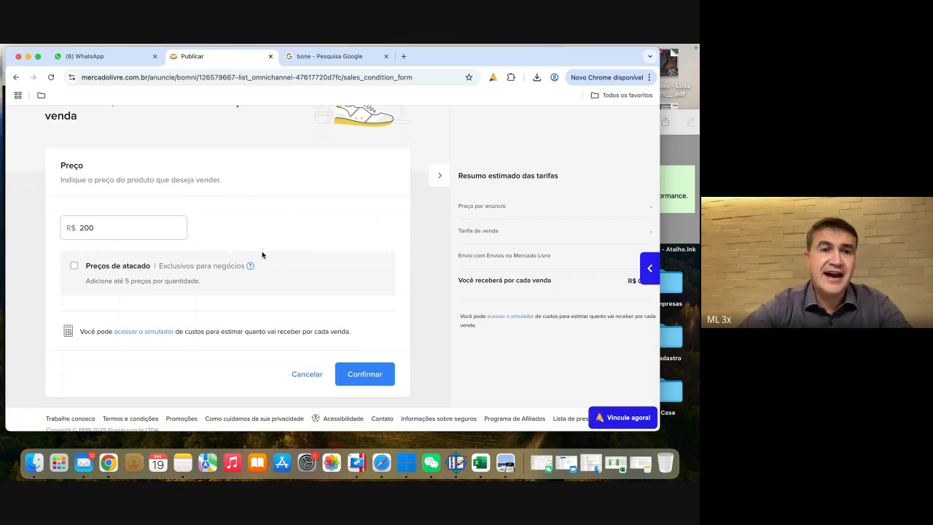
# Step: Enable wholesale prices (Preços de atacado) and set the first tier to R$ 180 per unit for a minimum purchase of 2
pyautogui.scroll(-1, 262, 251)
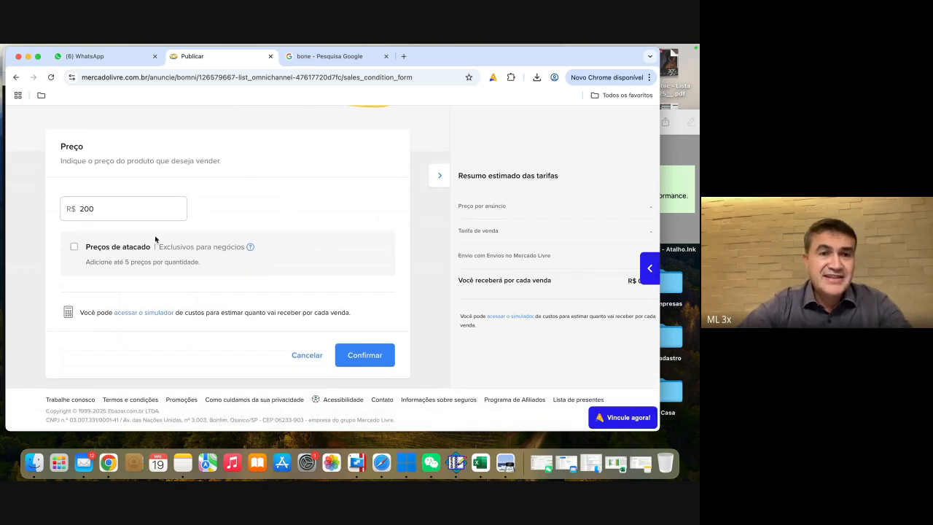
pyautogui.click(73, 247)
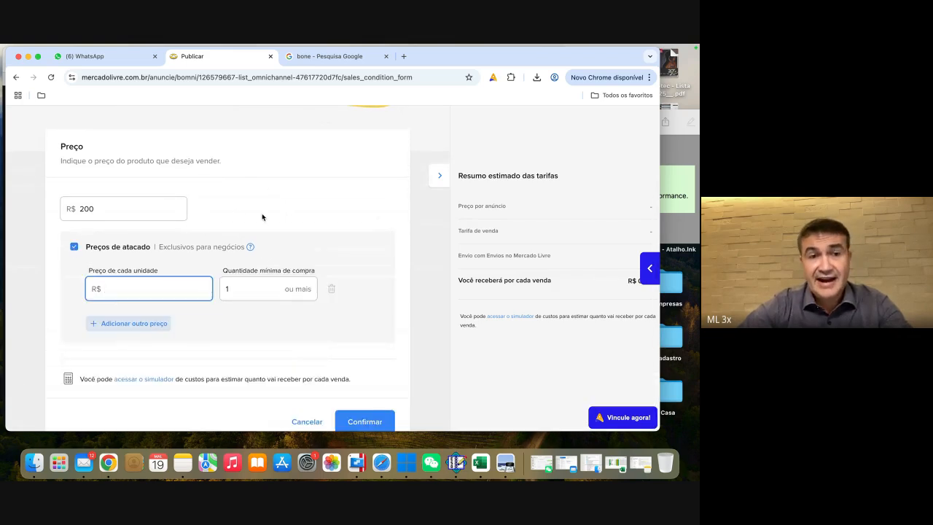
pyautogui.click(232, 241)
pyautogui.press('BackSpace')
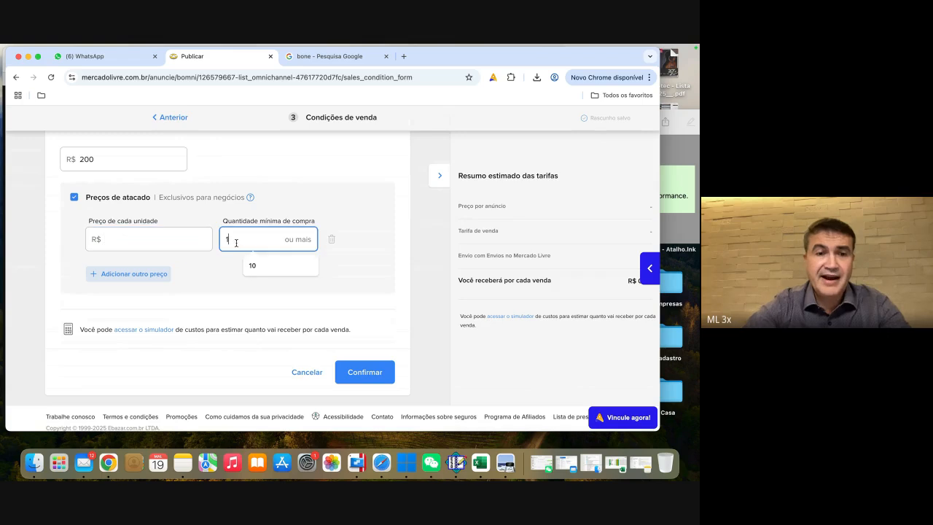
pyautogui.write('2')
pyautogui.click(159, 244)
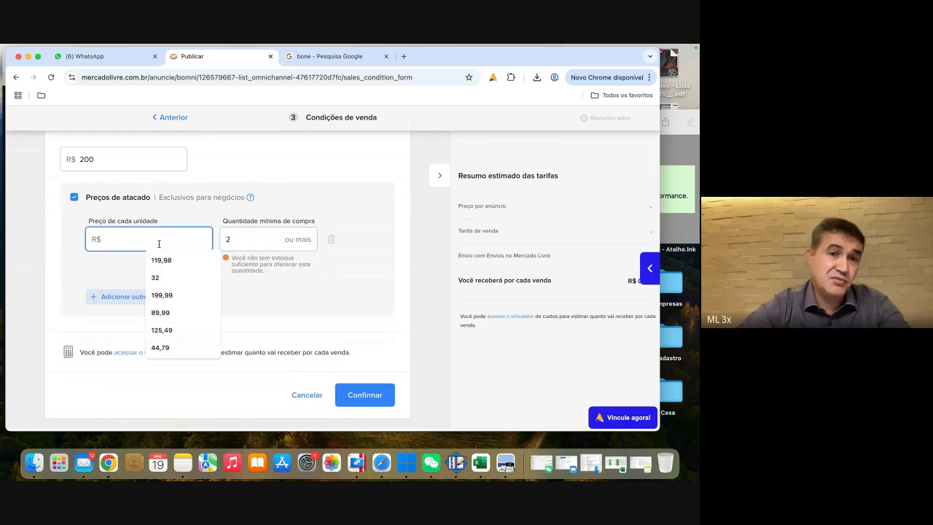
pyautogui.write('180')
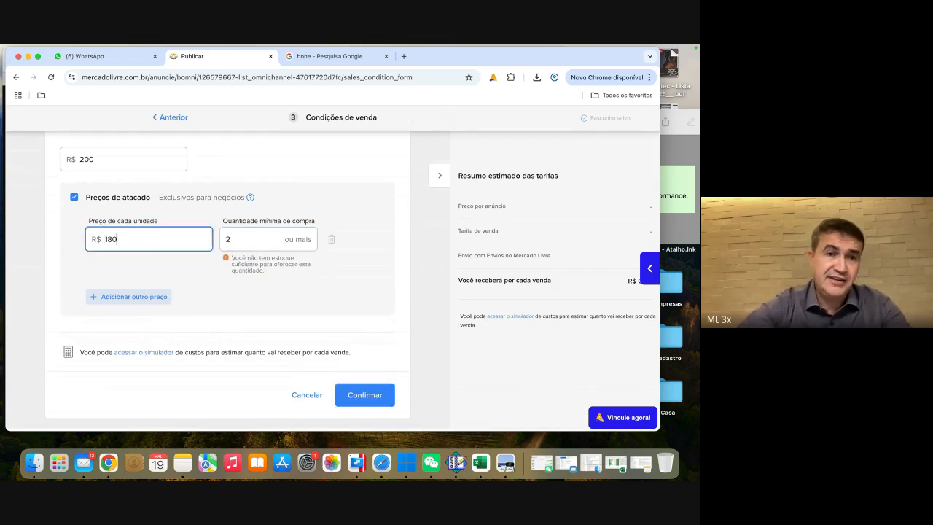
pyautogui.click(212, 275)
# Step: Add a second wholesale price of R$ 160 per unit for a minimum purchase of 4
pyautogui.click(146, 296)
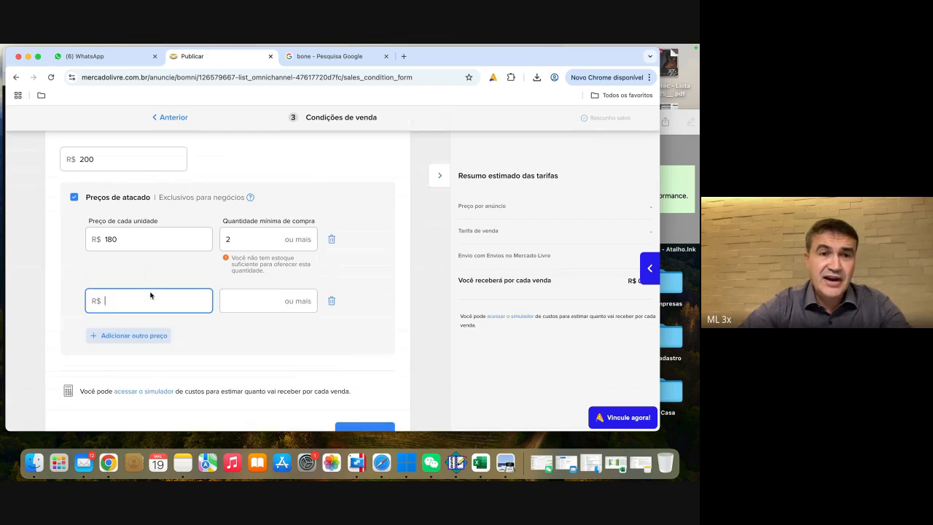
pyautogui.click(259, 301)
pyautogui.write('4')
pyautogui.click(139, 311)
pyautogui.write('160')
pyautogui.click(162, 328)
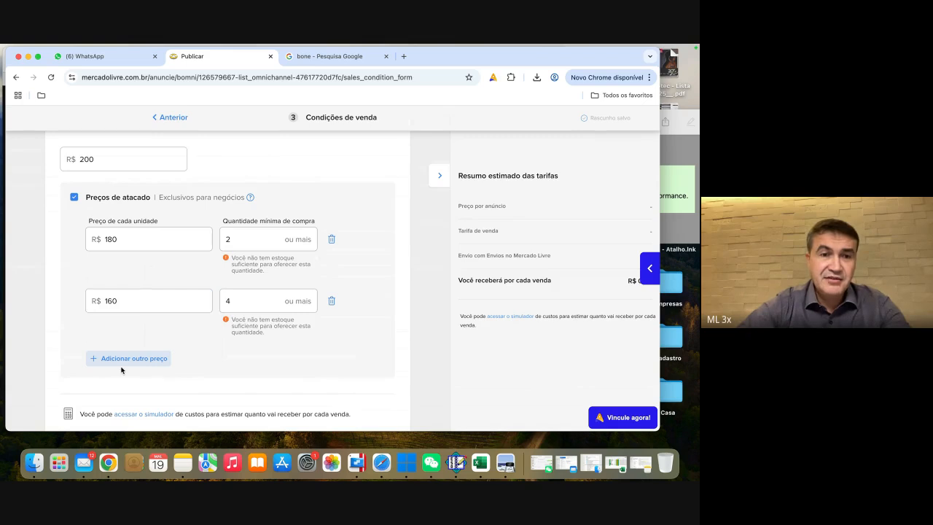
# Step: Add a third wholesale price of R$ 140 per unit for a minimum purchase of 10
pyautogui.click(127, 358)
pyautogui.scroll(-2, 183, 348)
pyautogui.click(248, 317)
pyautogui.write('10')
pyautogui.click(165, 314)
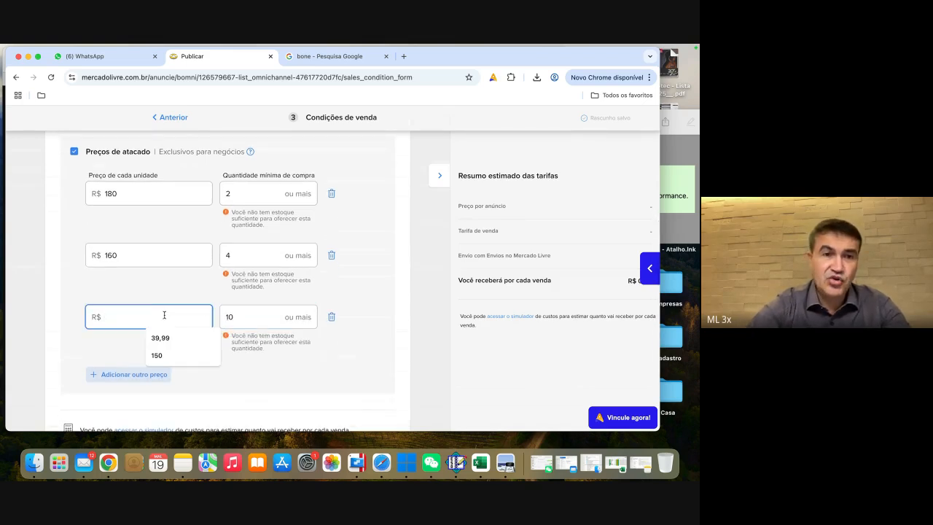
pyautogui.write('14')
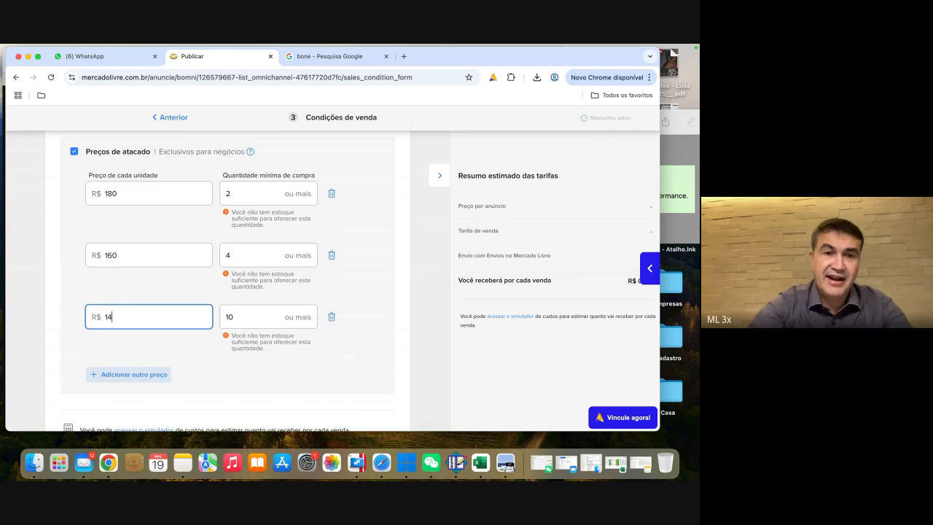
pyautogui.write('0')
pyautogui.click(195, 354)
# Step: Delete the R$ 140 wholesale price tier, keeping a minimum purchase of 4 for the second tier
pyautogui.scroll(1, 211, 316)
pyautogui.scroll(2, 191, 214)
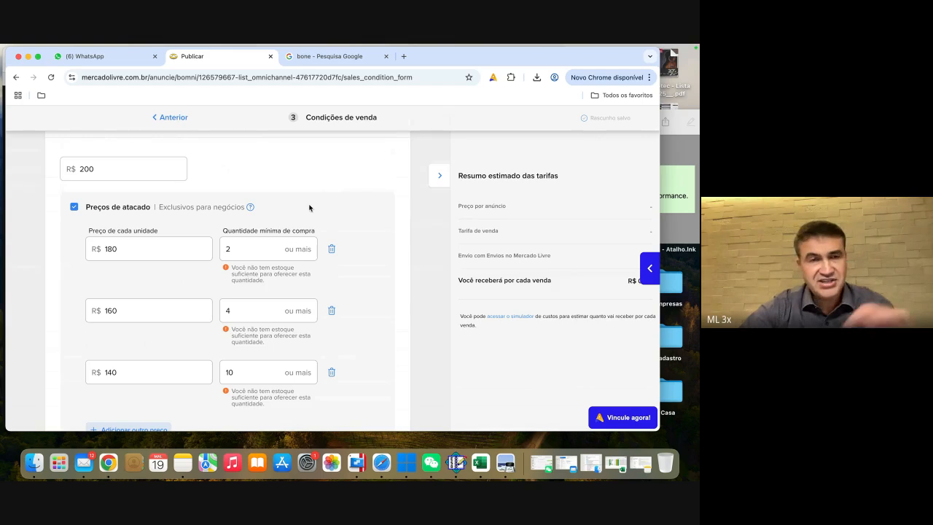
pyautogui.click(226, 309)
pyautogui.write('4')
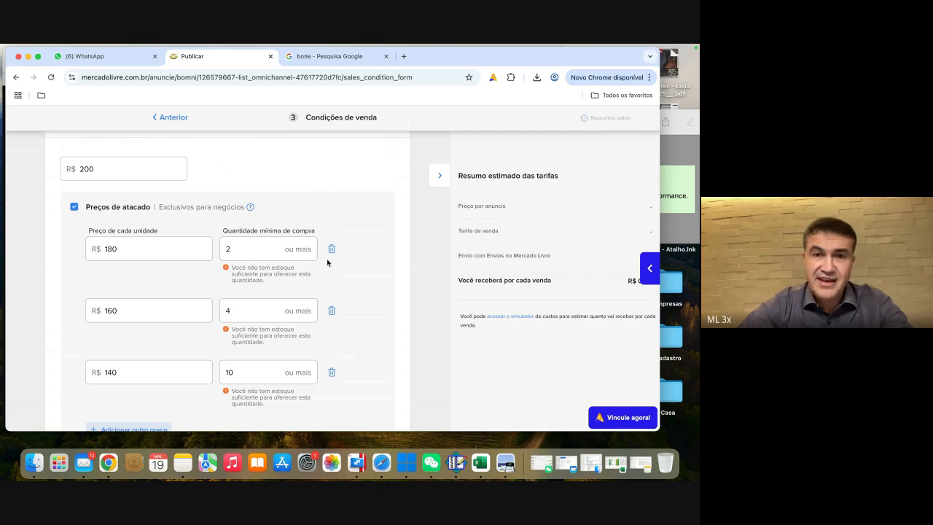
pyautogui.scroll(-2, 348, 270)
pyautogui.click(332, 312)
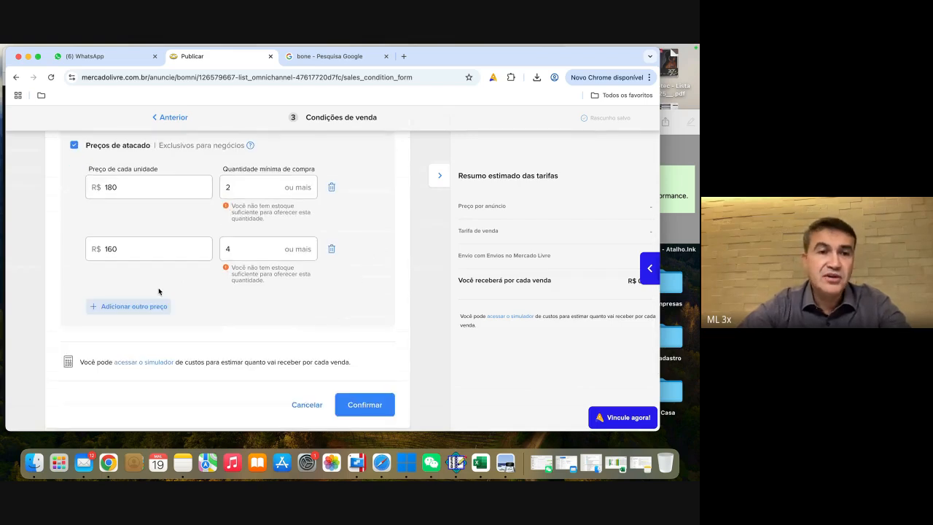
# Step: Add a wholesale price of R$ 130 per unit for a minimum purchase of 10, and confirm the price section
pyautogui.click(136, 307)
pyautogui.write('1')
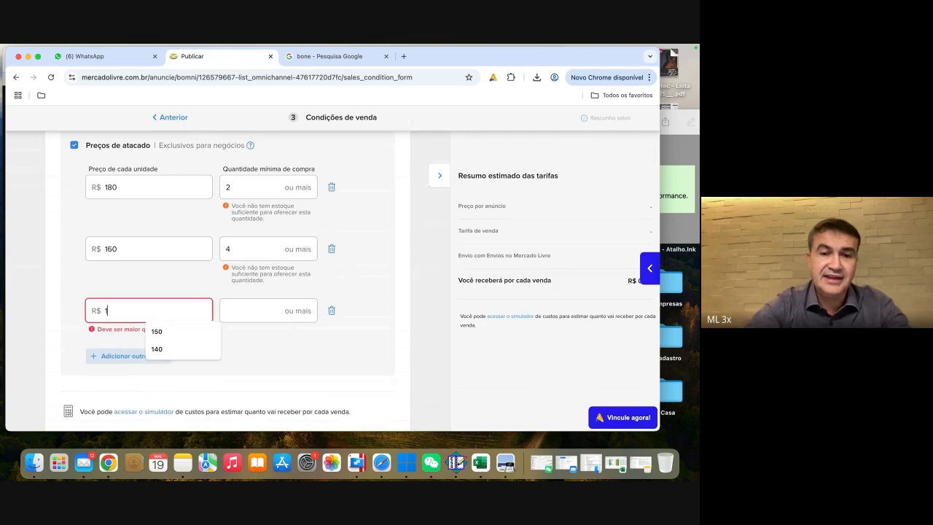
pyautogui.write('30')
pyautogui.press('Tab')
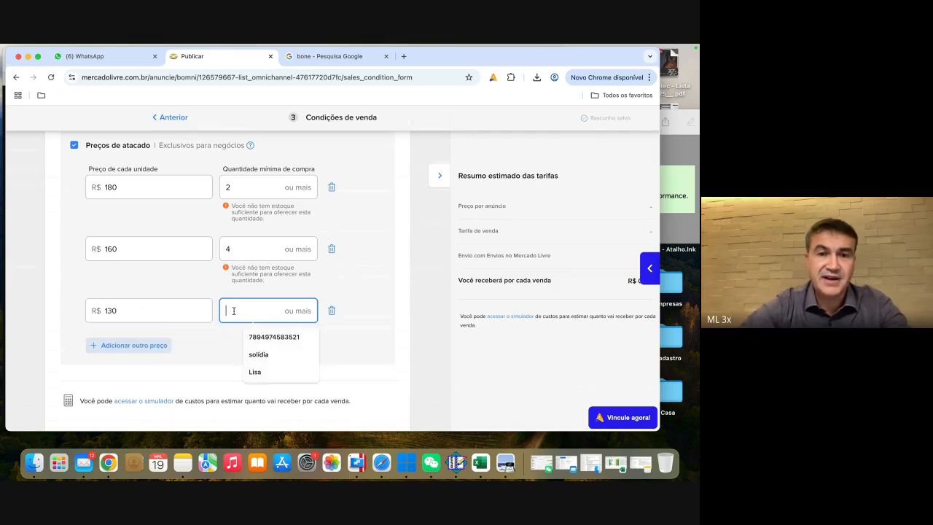
pyautogui.write('10')
pyautogui.scroll(-3, 321, 339)
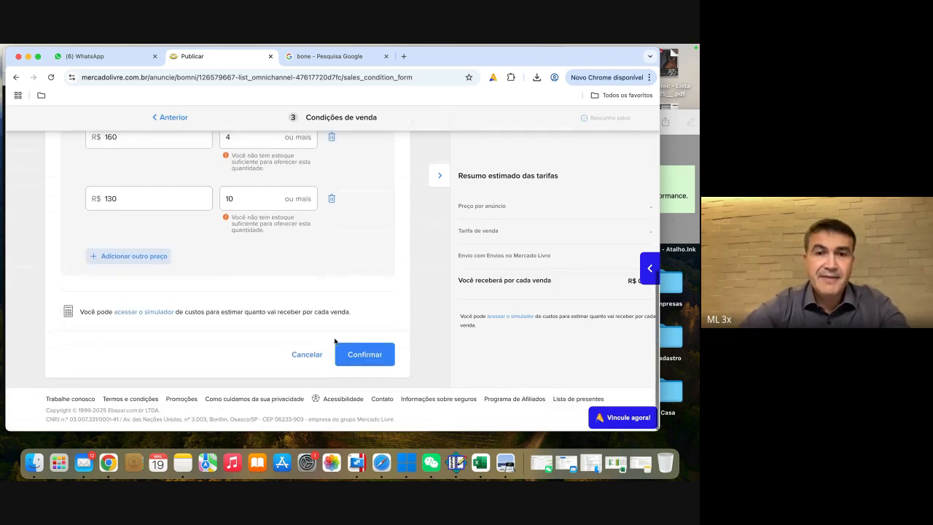
pyautogui.click(358, 355)
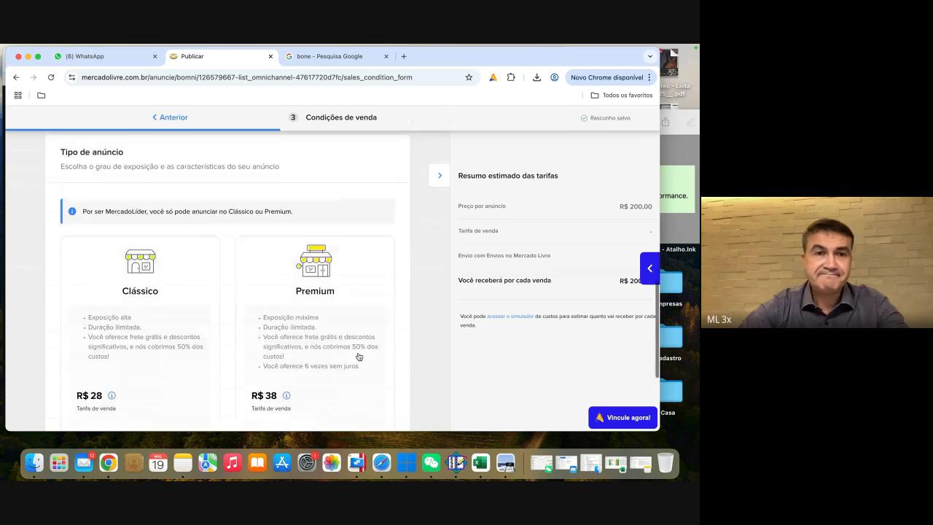
# Step: Compare the Clássico and Premium listing types, examining their benefits, selling fees and the Premium fee details
pyautogui.scroll(-2, 179, 285)
pyautogui.scroll(4, 178, 285)
pyautogui.scroll(-3, 179, 285)
pyautogui.scroll(-2, 179, 285)
pyautogui.scroll(2, 179, 285)
pyautogui.scroll(-1, 179, 285)
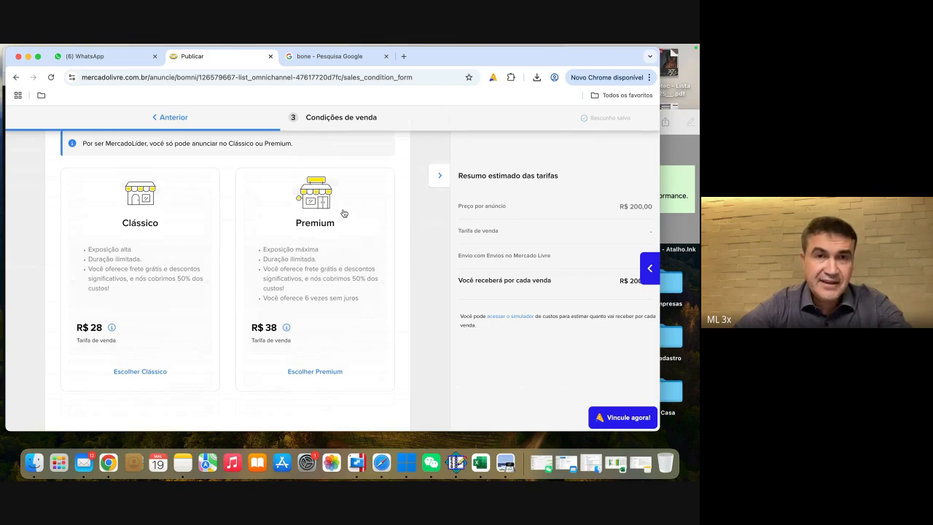
pyautogui.scroll(-2, 223, 260)
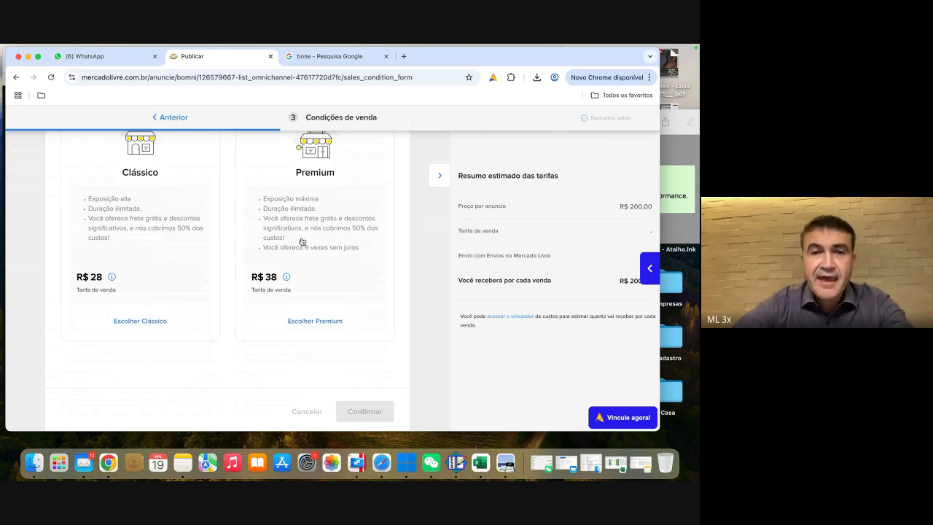
pyautogui.moveTo(286, 275)
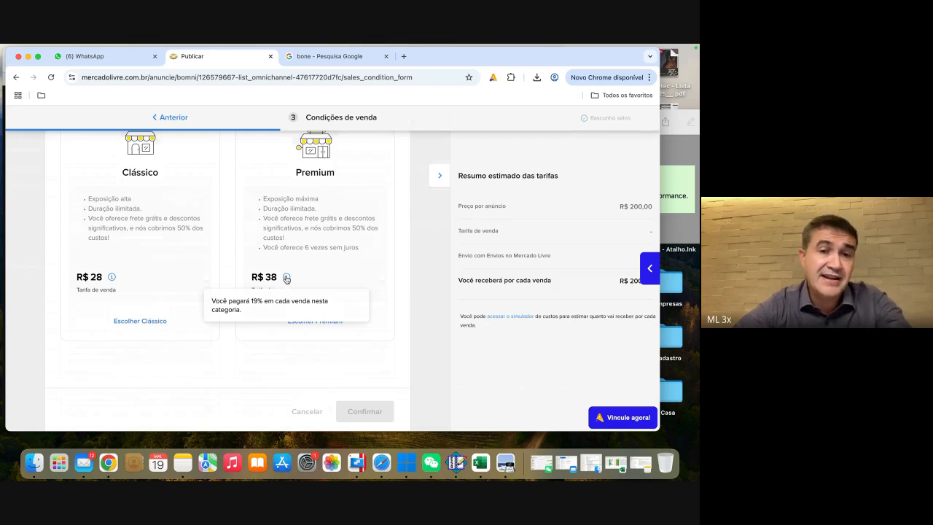
# Step: Choose the Premium listing type for the cap and confirm the selection
pyautogui.moveTo(111, 278)
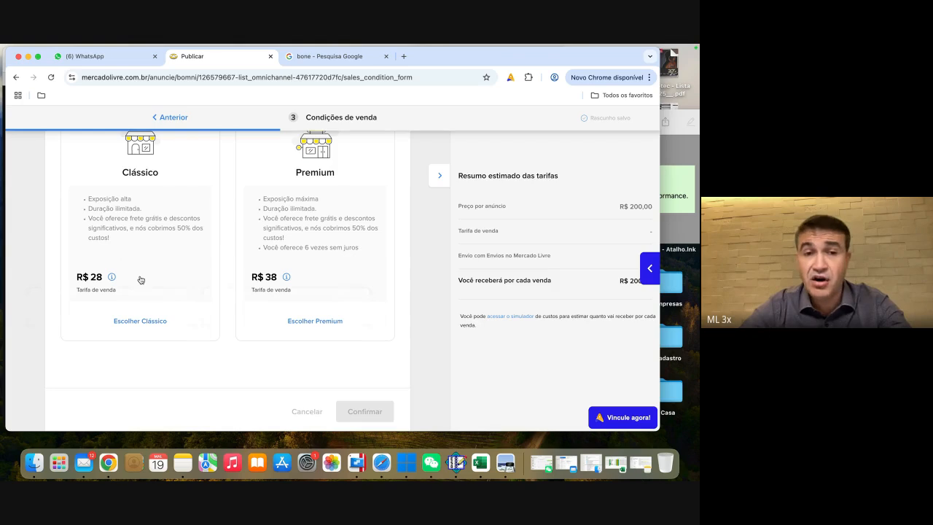
pyautogui.scroll(-1, 139, 278)
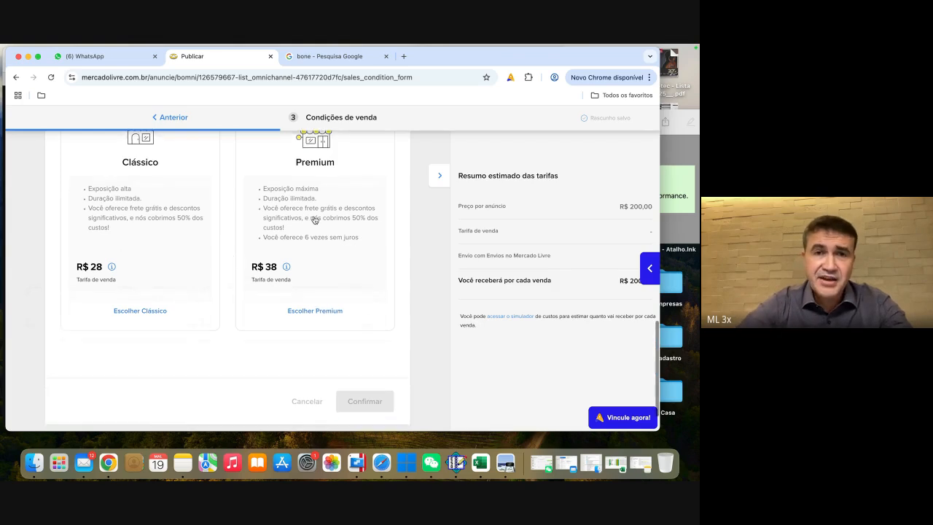
pyautogui.click(359, 167)
pyautogui.scroll(-3, 229, 378)
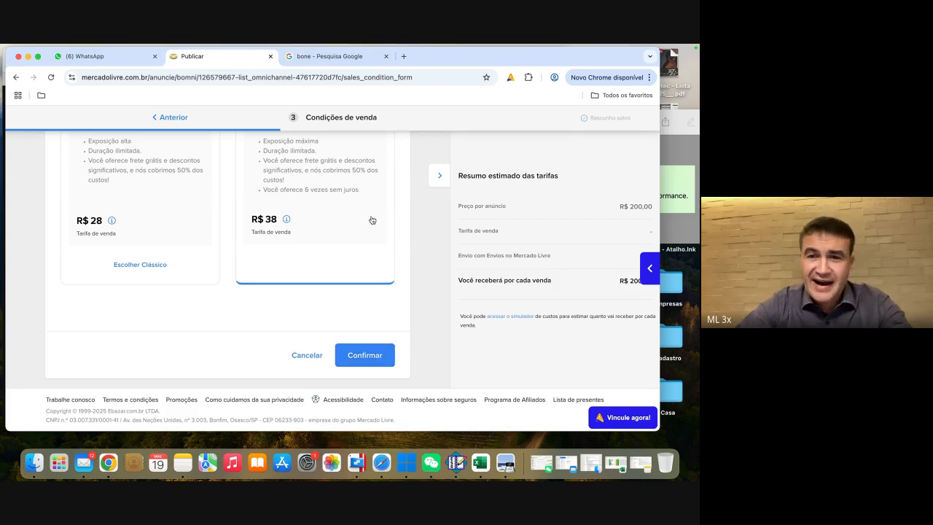
pyautogui.click(376, 461)
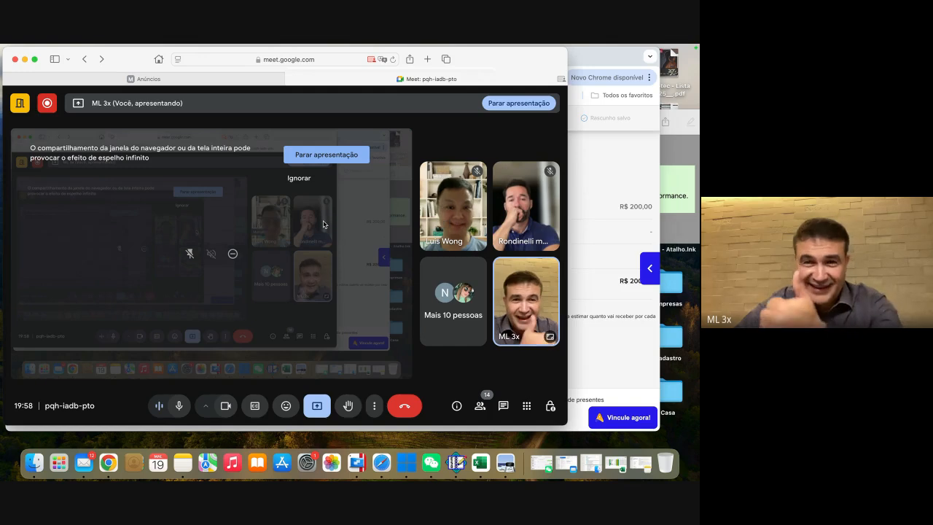
pyautogui.click(582, 62)
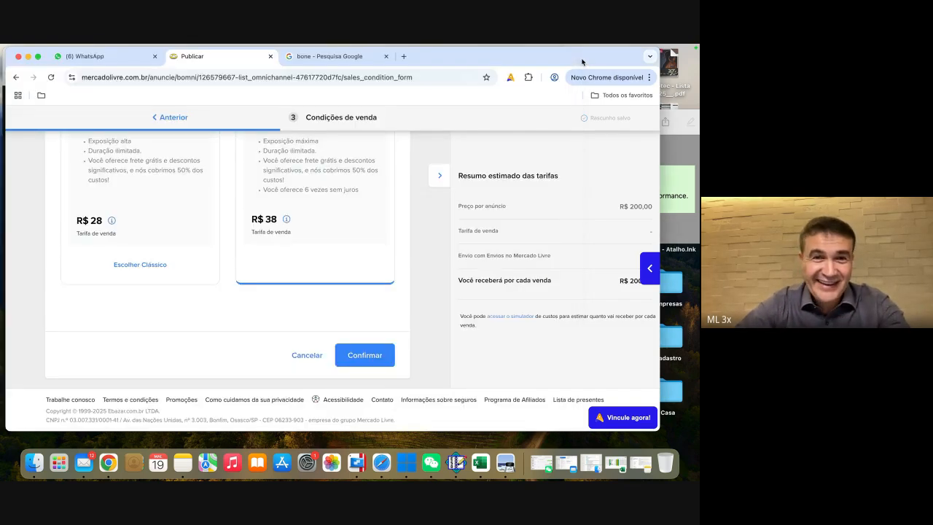
pyautogui.click(367, 355)
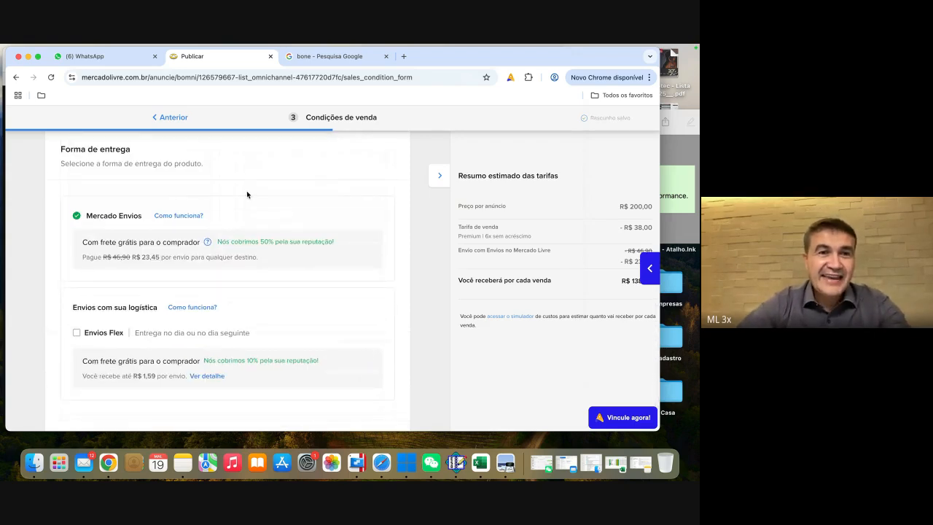
# Step: Review the delivery options and confirm Mercado Envios with free shipping, leaving Envios Flex unselected
pyautogui.scroll(-1, 247, 195)
pyautogui.scroll(1, 247, 194)
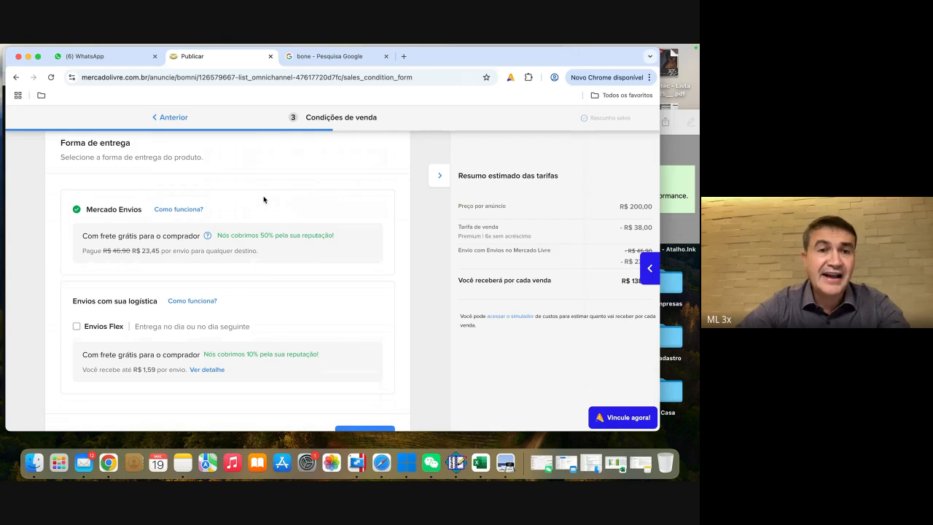
pyautogui.scroll(-2, 261, 204)
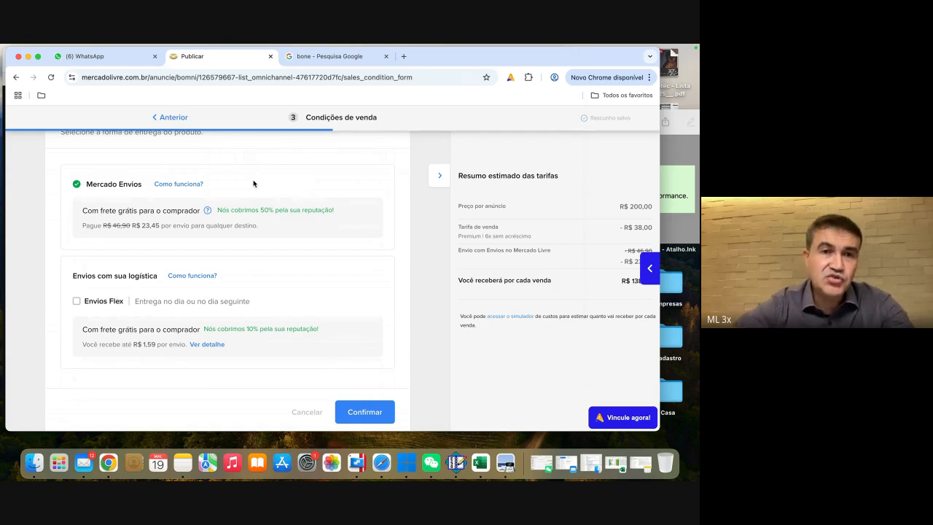
pyautogui.scroll(-3, 253, 180)
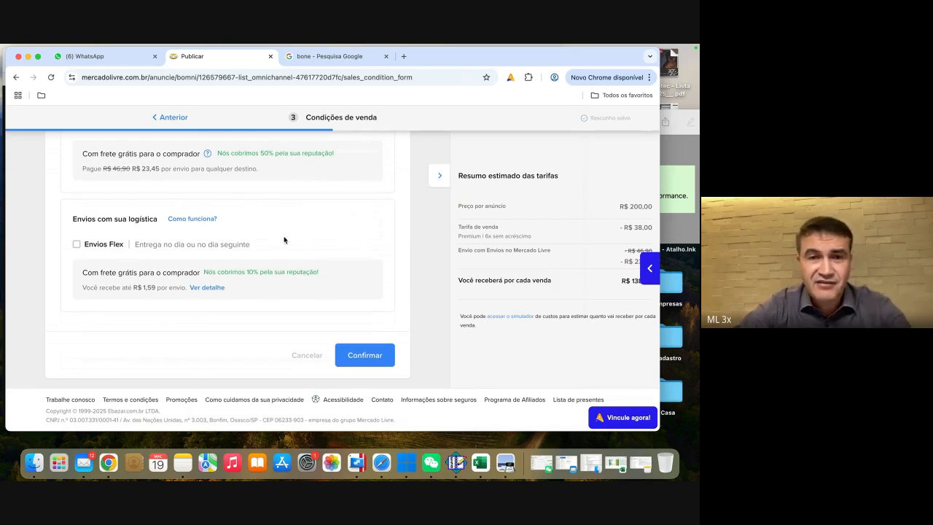
pyautogui.click(374, 360)
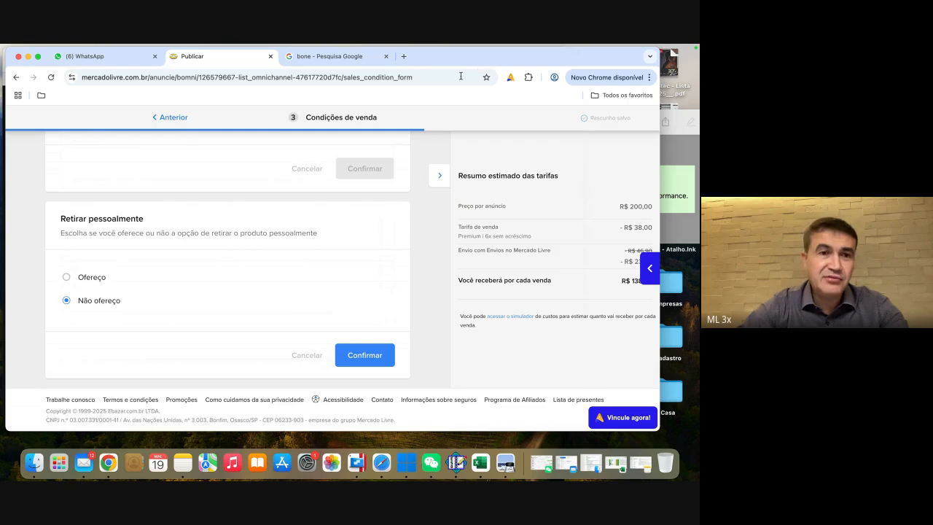
# Step: Set the personal pickup option to Ofereço and confirm it
pyautogui.click(79, 280)
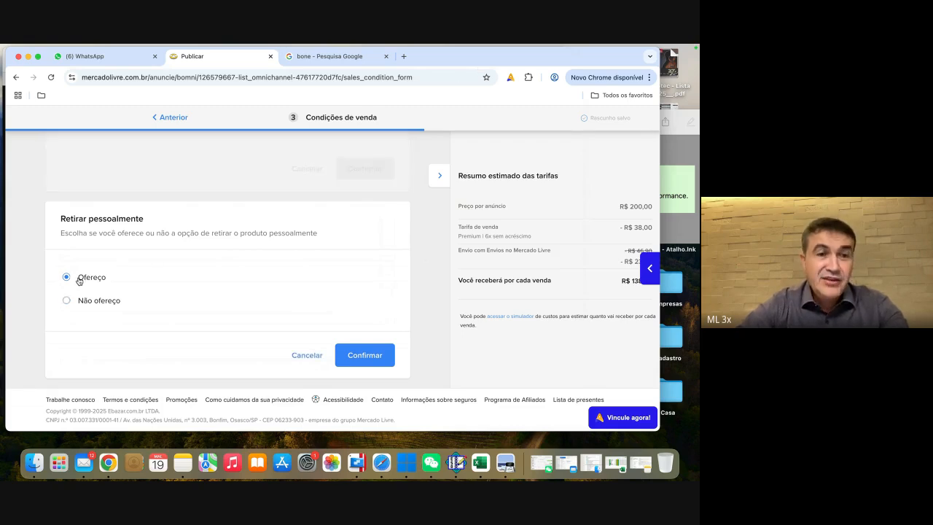
pyautogui.click(68, 300)
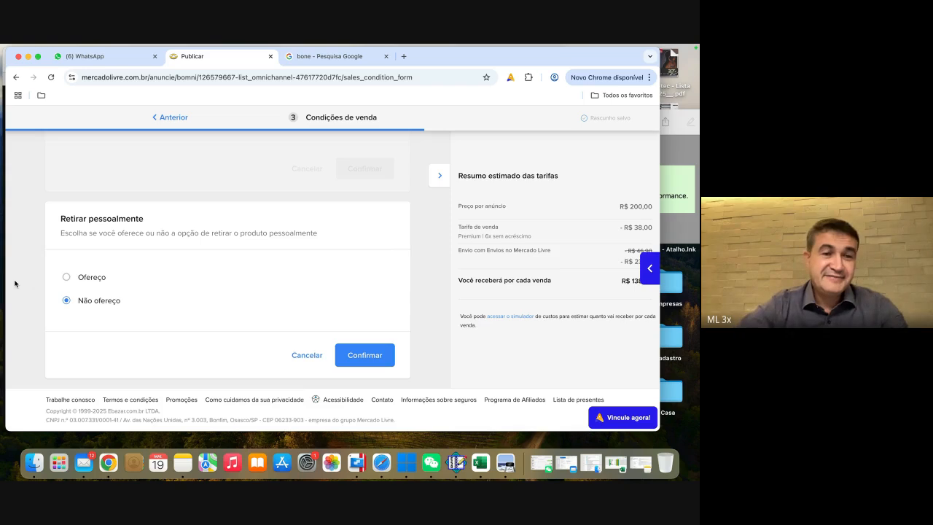
pyautogui.click(67, 277)
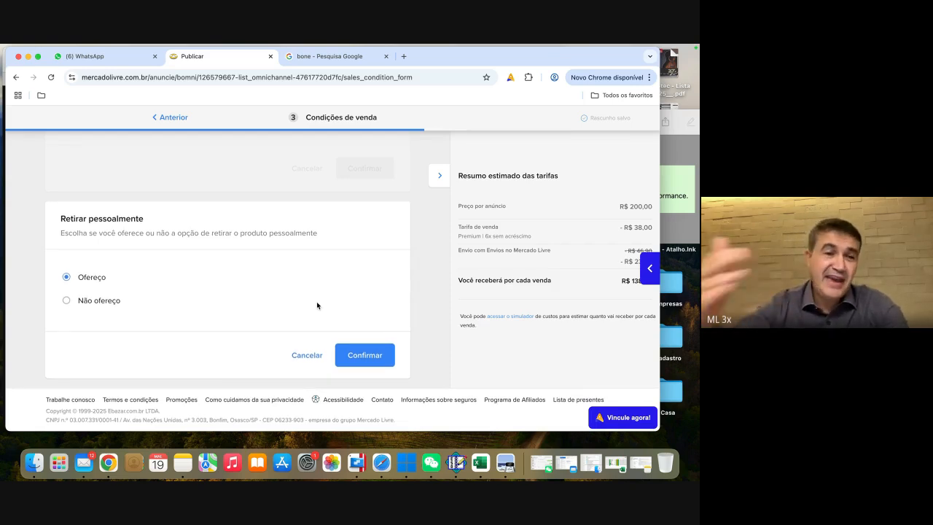
pyautogui.click(368, 356)
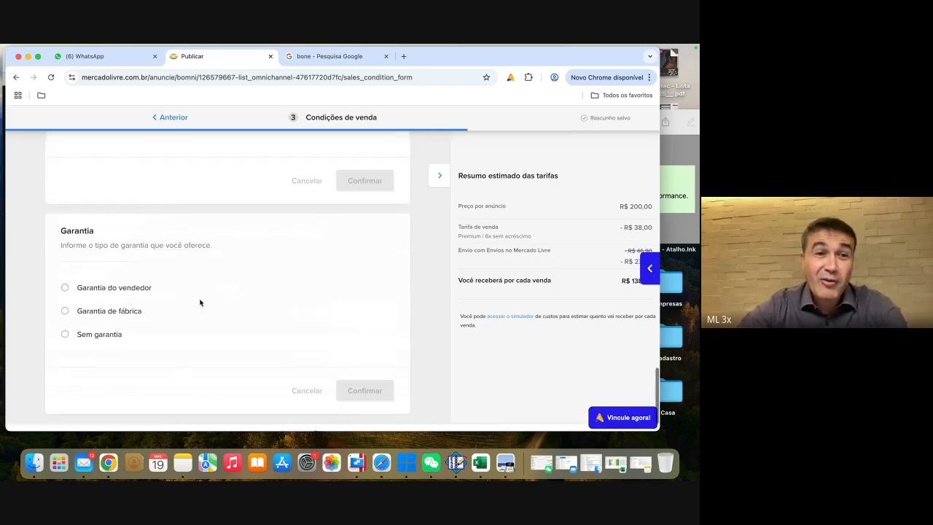
# Step: Set the personal pickup option to Não ofereço and confirm the section
pyautogui.scroll(2, 92, 253)
pyautogui.click(81, 278)
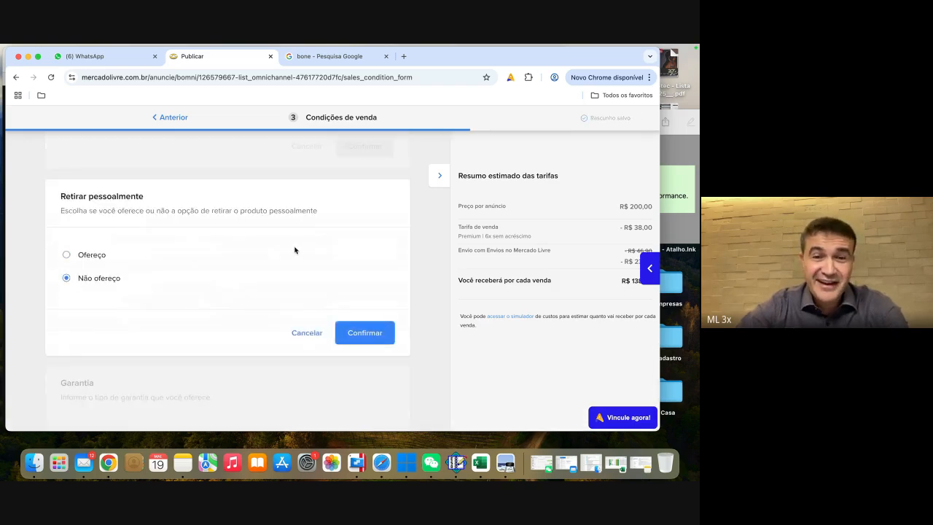
pyautogui.click(366, 298)
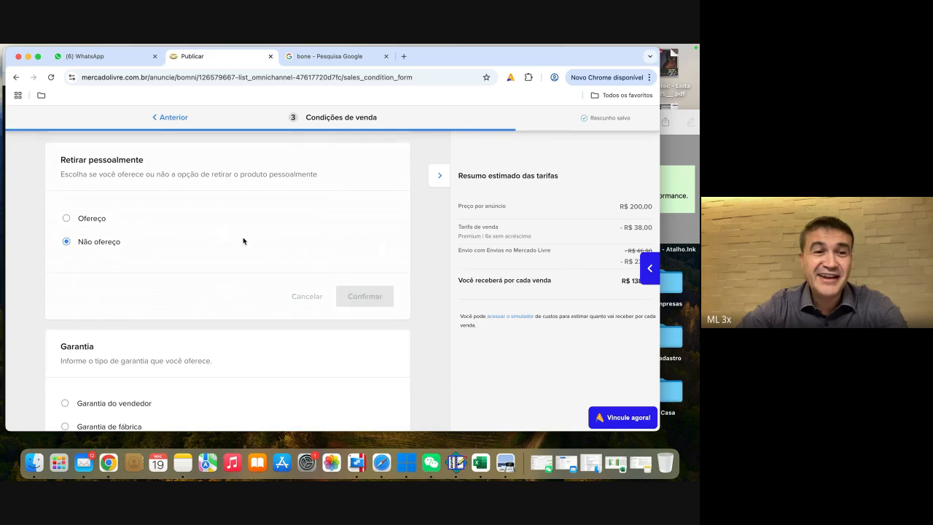
# Step: Choose the seller warranty (Garantia do vendedor) and set its period to 90 days
pyautogui.scroll(-4, 243, 242)
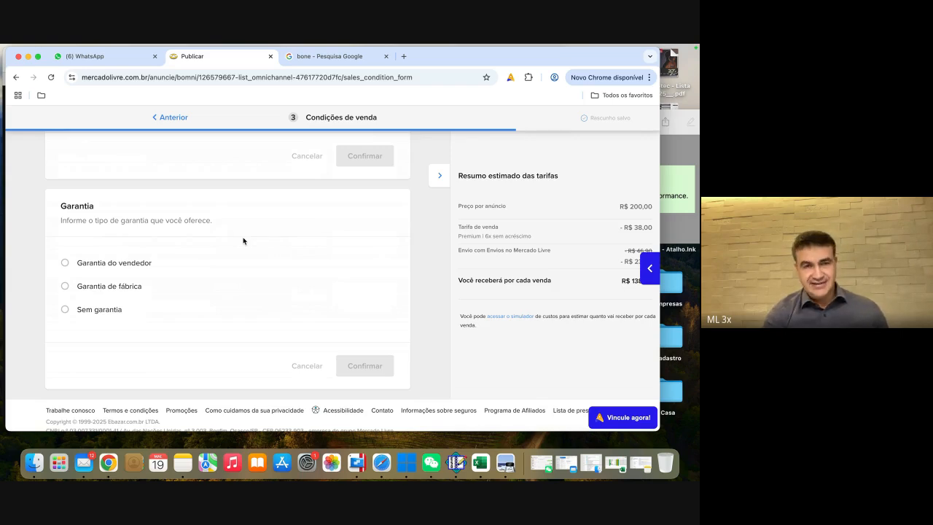
pyautogui.click(65, 263)
pyautogui.click(101, 286)
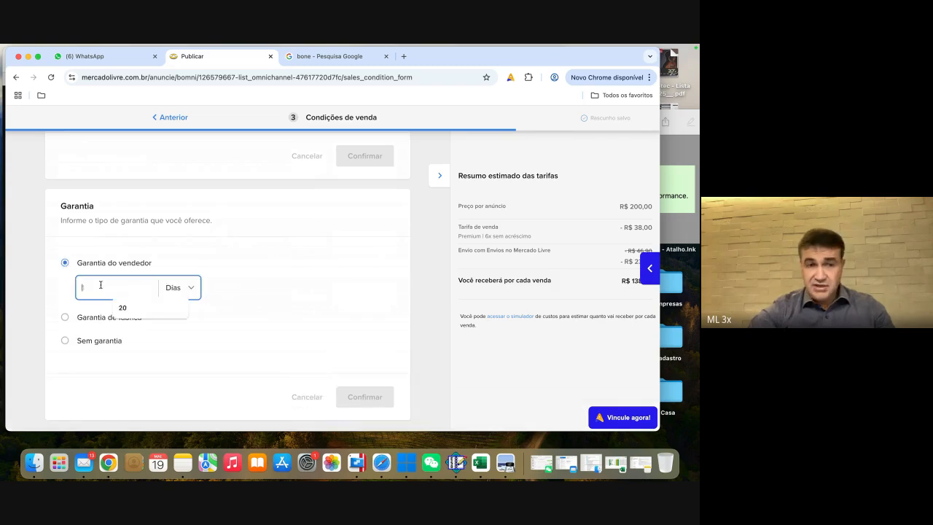
pyautogui.write('90')
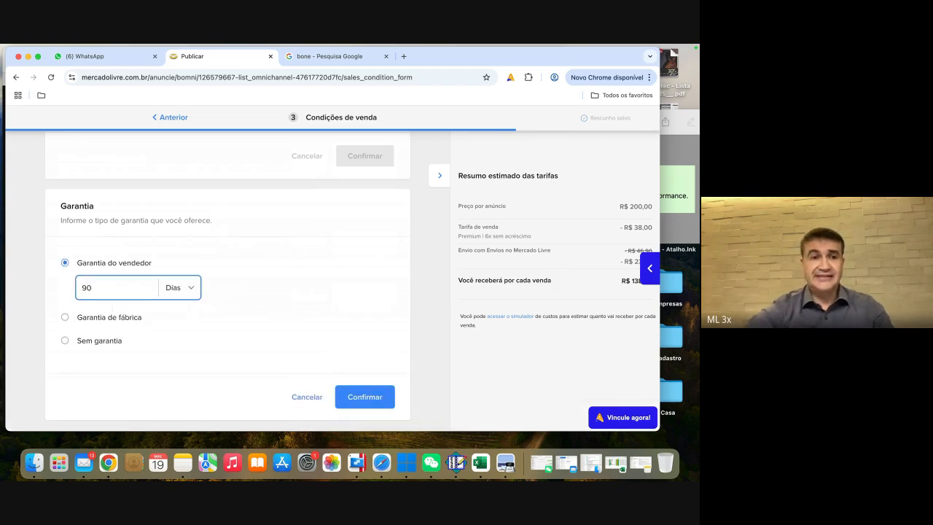
# Step: Change the seller warranty period to 3 months
pyautogui.click(188, 287)
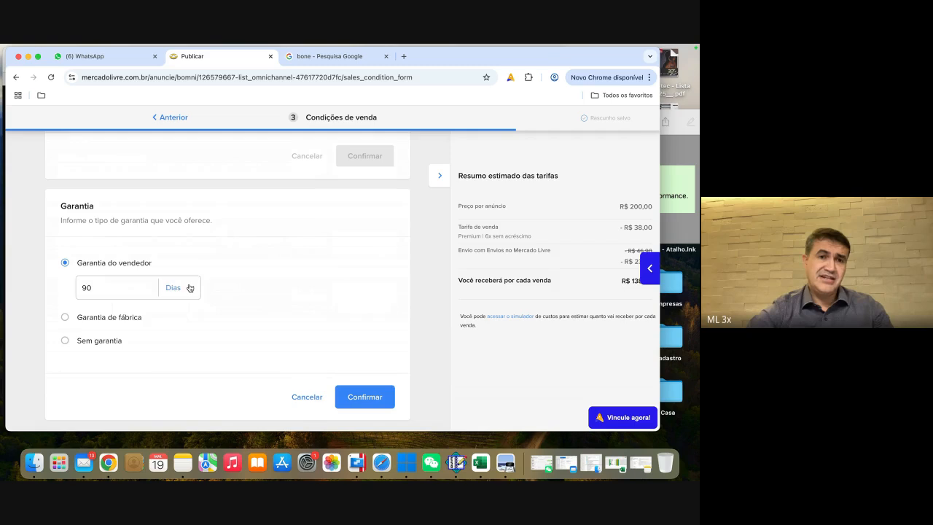
pyautogui.click(177, 310)
pyautogui.click(101, 288)
pyautogui.press('BackSpace')
pyautogui.press('BackSpace')
pyautogui.write('3')
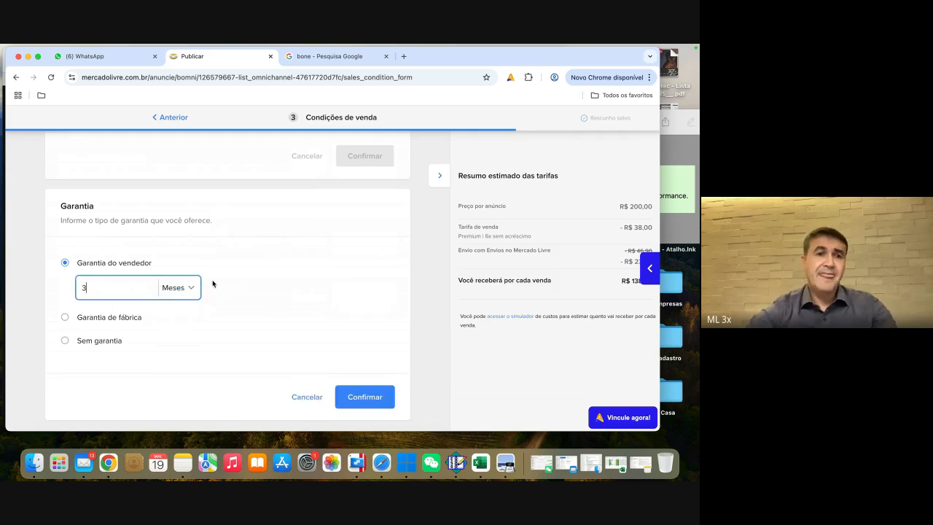
# Step: Try a factory warranty (Garantia de fábrica) with a period of 12 months
pyautogui.click(78, 318)
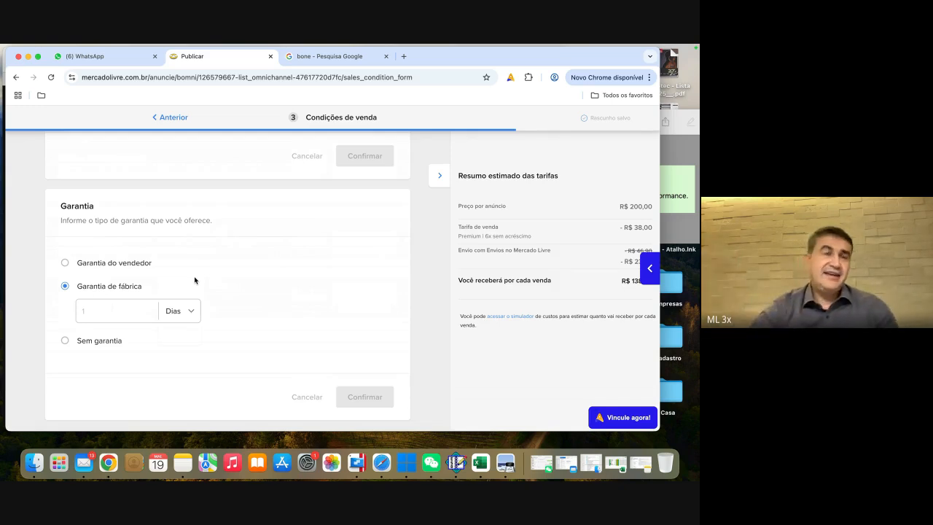
pyautogui.click(96, 307)
pyautogui.click(192, 305)
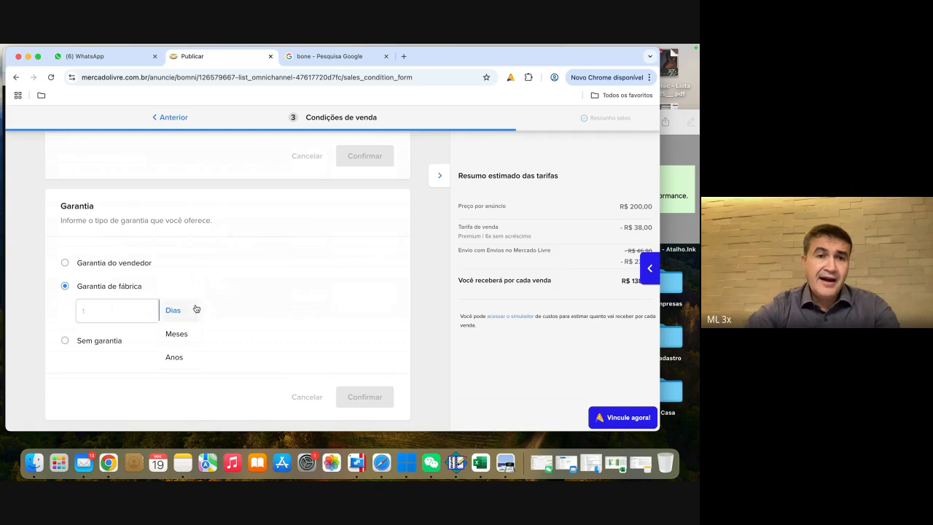
pyautogui.click(175, 331)
pyautogui.click(88, 305)
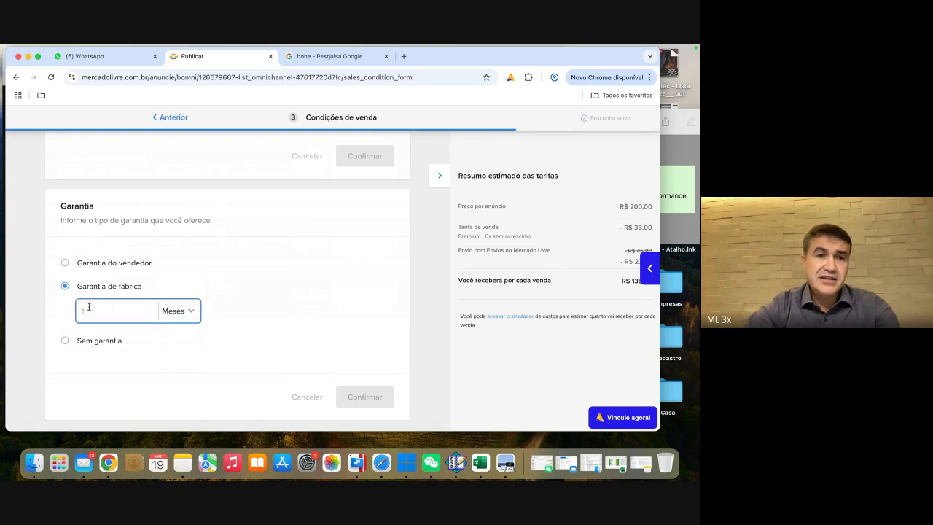
pyautogui.write('12')
pyautogui.click(298, 274)
pyautogui.scroll(-2, 298, 276)
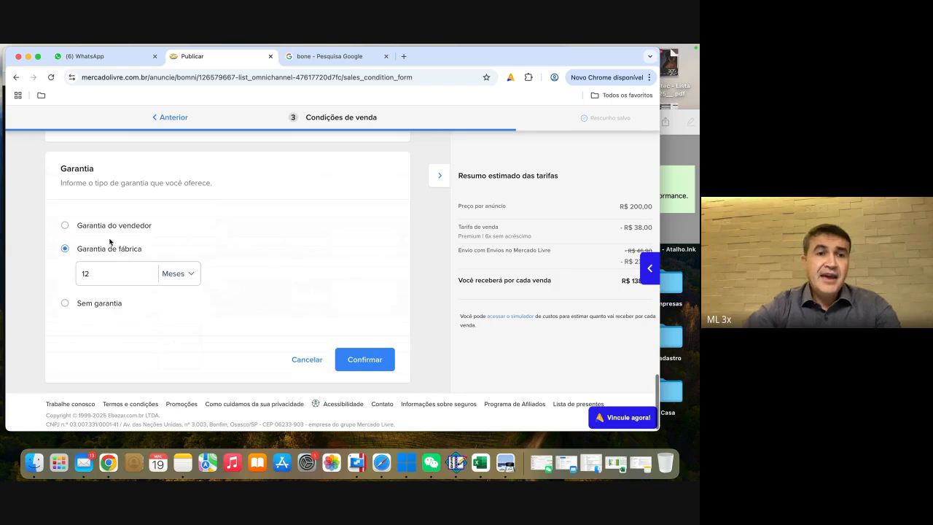
# Step: Switch back to the seller warranty with its 3-month period and confirm the warranty section
pyautogui.click(66, 226)
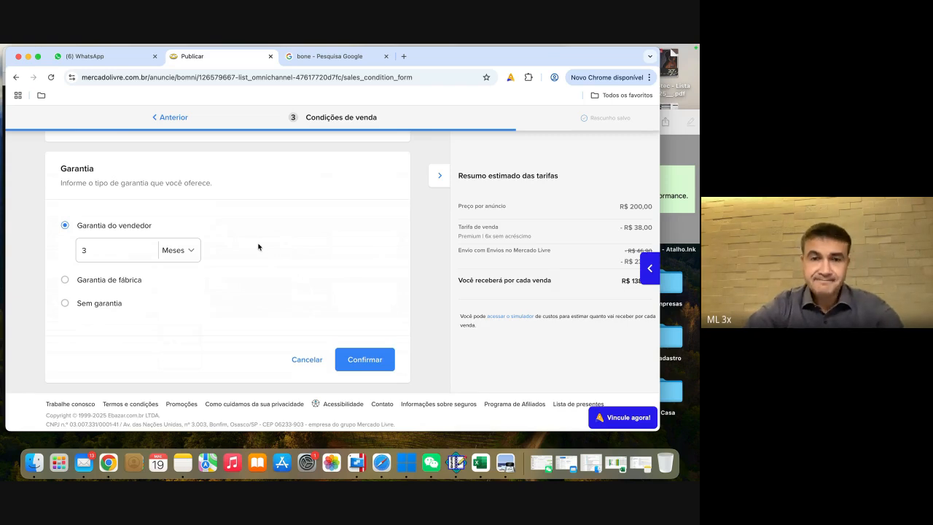
pyautogui.click(370, 360)
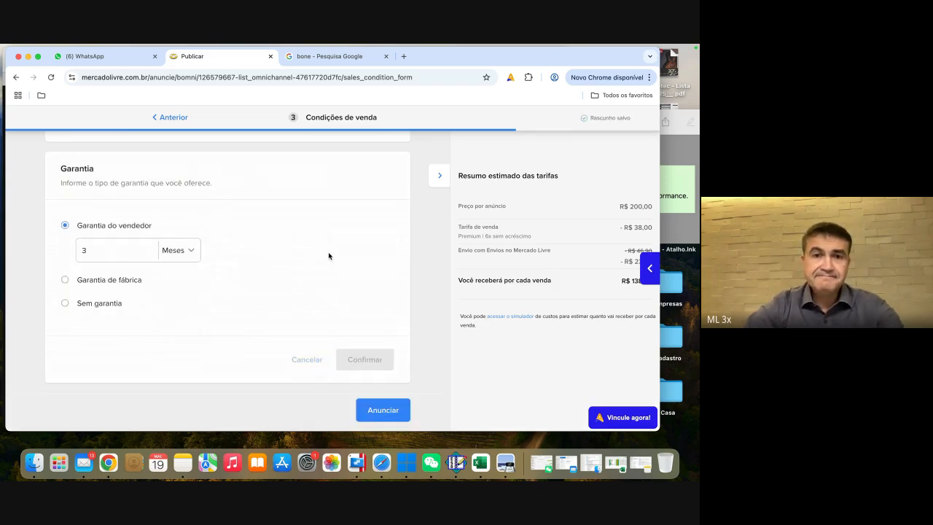
# Step: Examine the estimated fee summary, including the listing price, selling fee, shipping cost and amount received per sale
pyautogui.scroll(-2, 328, 255)
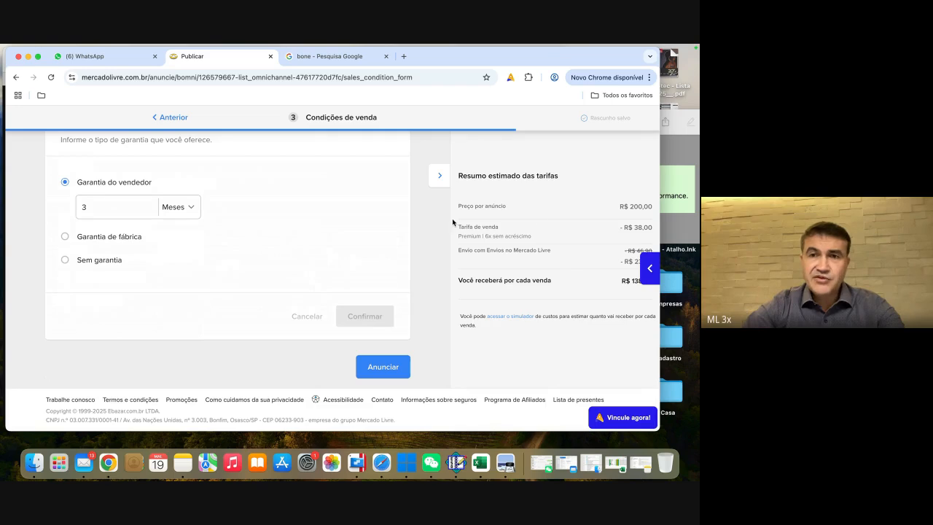
pyautogui.scroll(5, 502, 245)
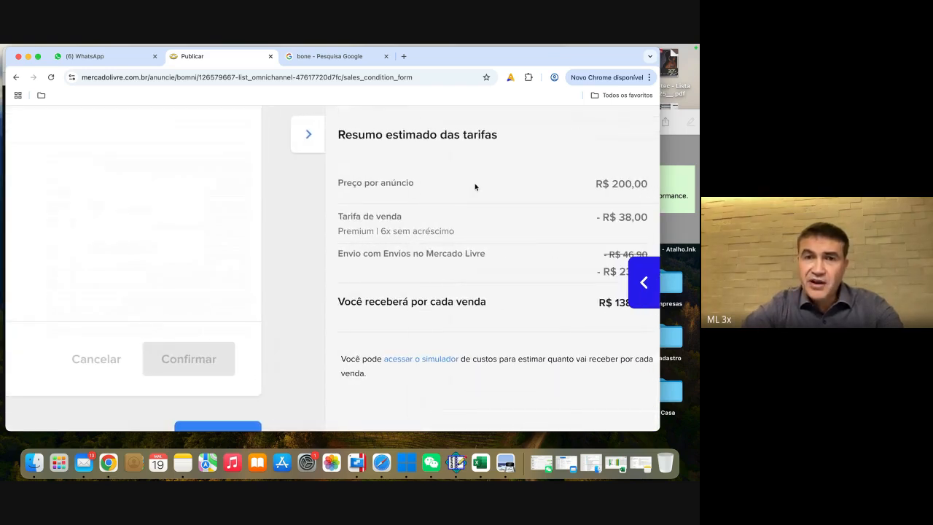
pyautogui.scroll(-2, 426, 233)
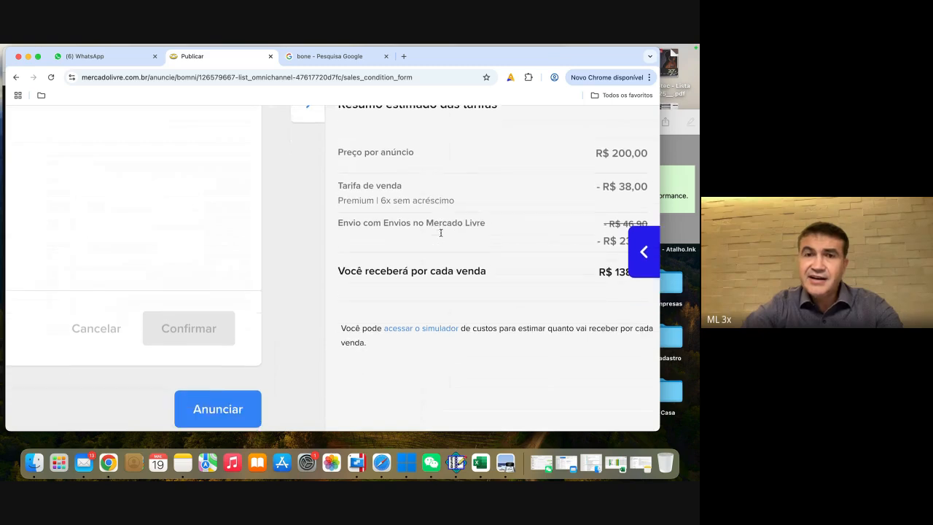
pyautogui.scroll(-2, 482, 212)
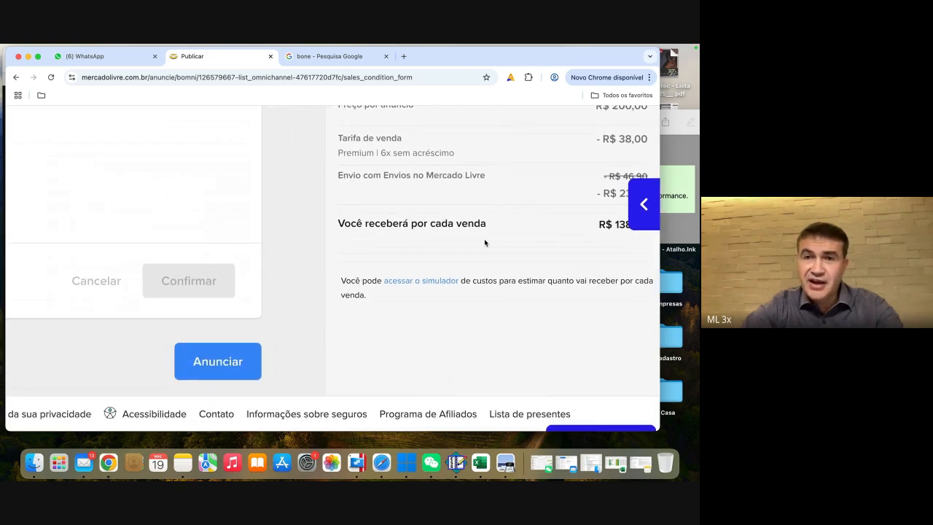
pyautogui.scroll(1, 493, 244)
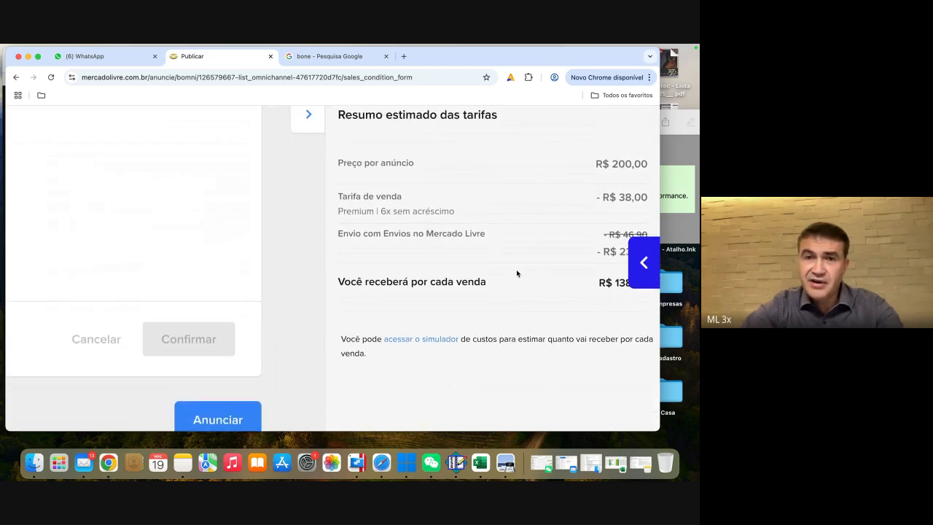
pyautogui.hscroll(-2, 416, 263)
pyautogui.scroll(-3, 415, 263)
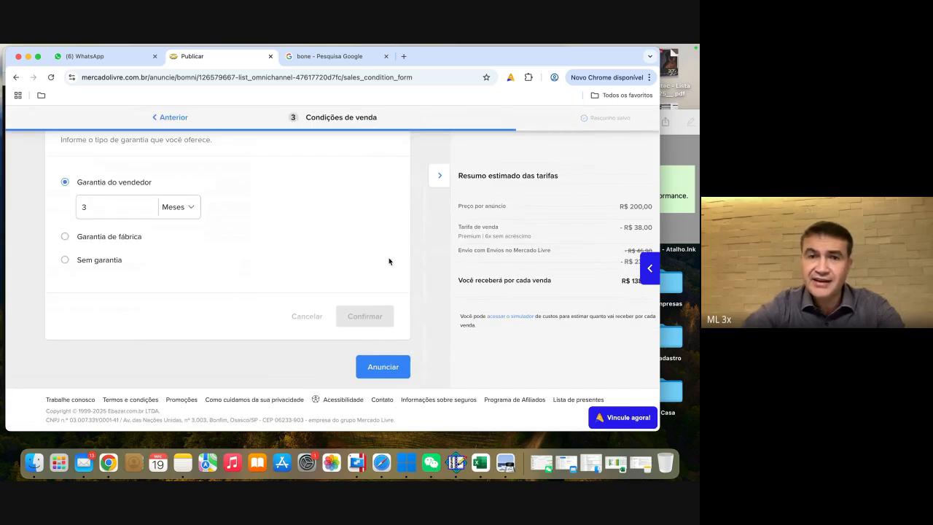
# Step: Publish the listing and open its product page
pyautogui.click(388, 366)
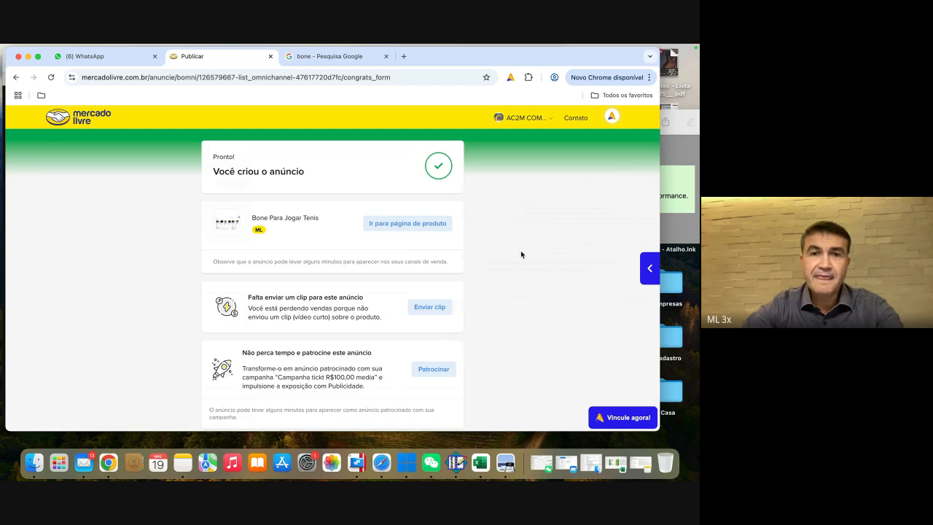
pyautogui.click(398, 224)
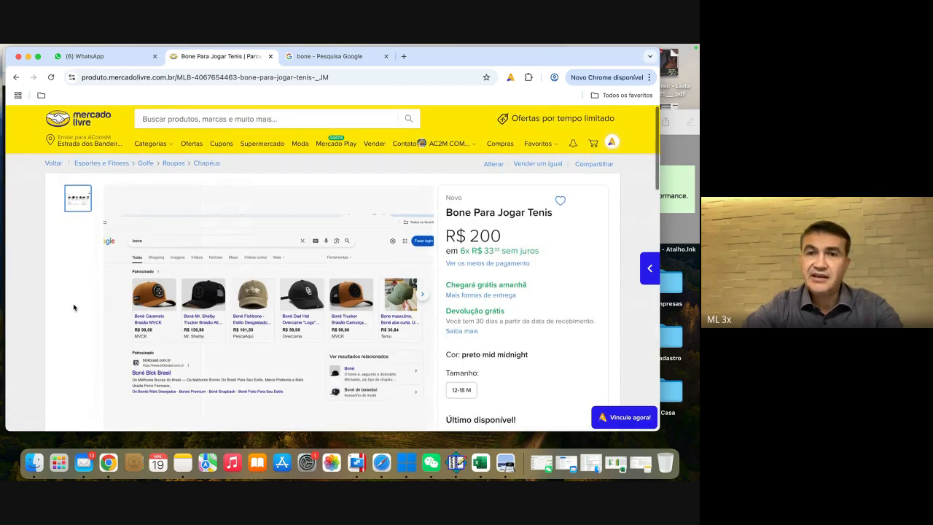
# Step: Examine the published product page, including its price, delivery, seller details, product characteristics and description
pyautogui.scroll(-1, 73, 307)
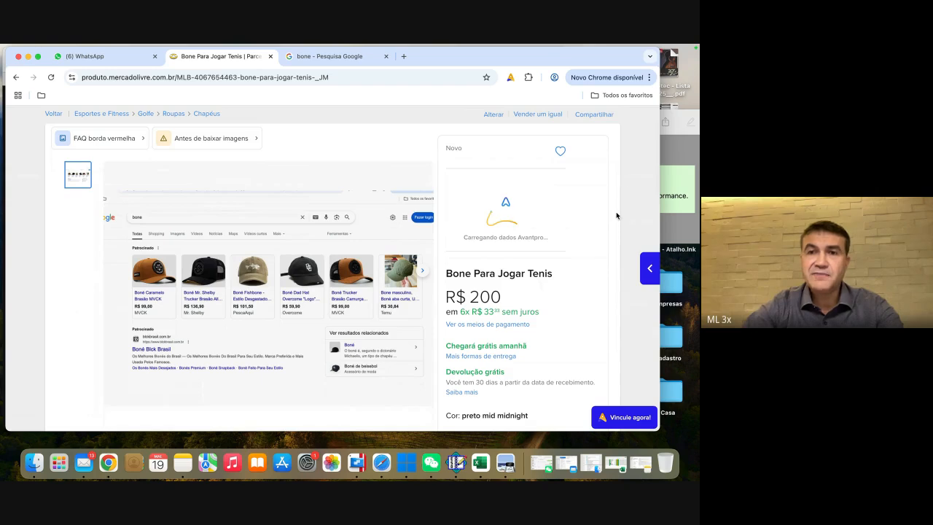
pyautogui.scroll(-3, 629, 181)
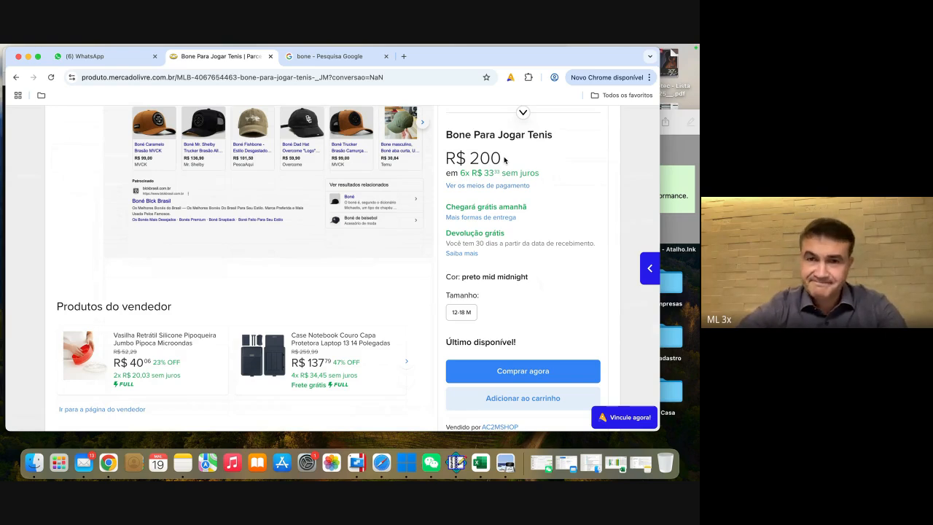
pyautogui.scroll(-1, 504, 159)
pyautogui.scroll(-6, 494, 203)
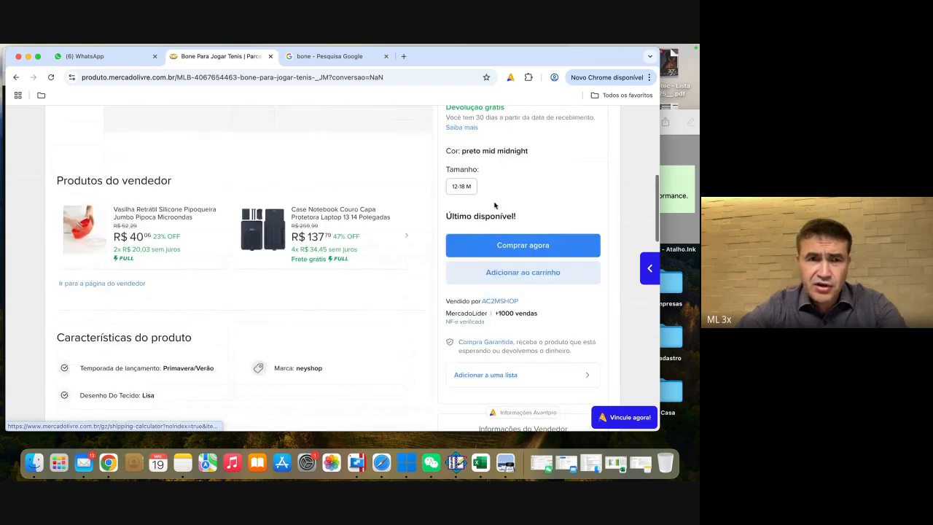
pyautogui.scroll(-3, 326, 248)
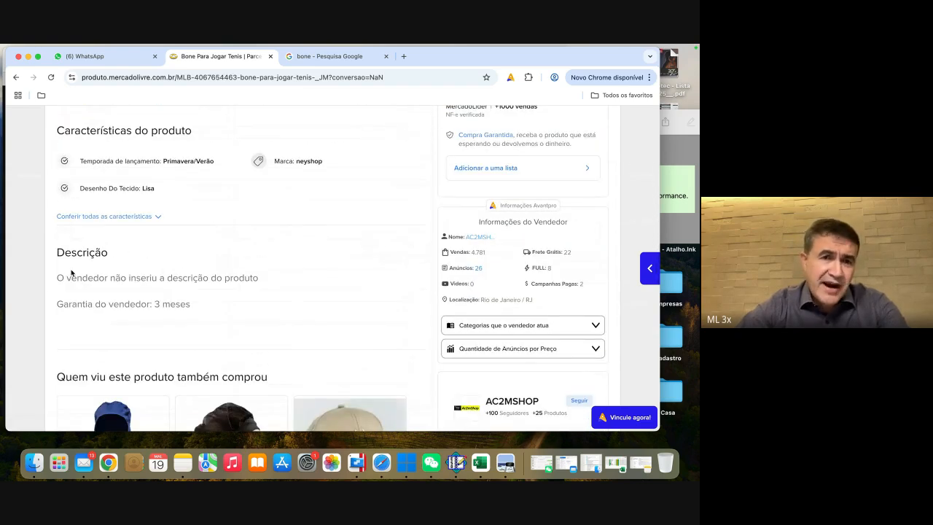
pyautogui.scroll(15, 194, 261)
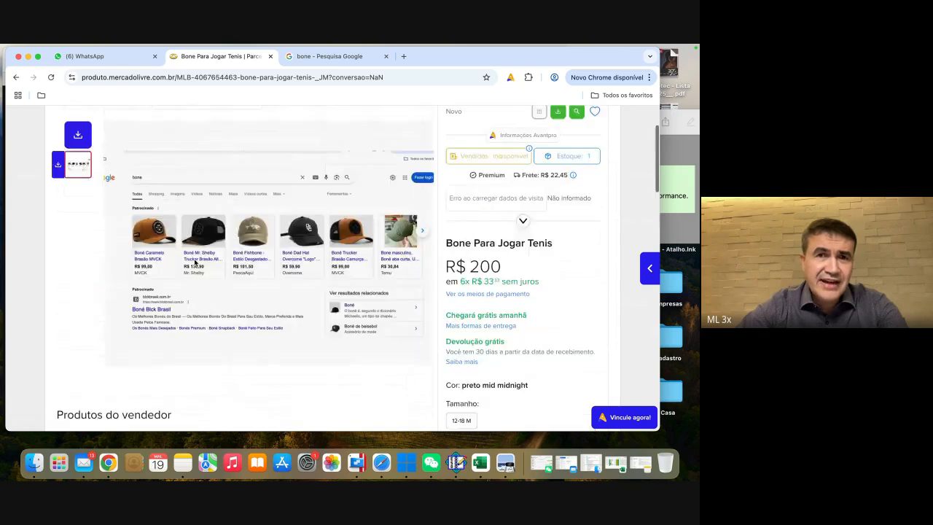
# Step: Return to the publication confirmation page and review its options for submitting a clip and sponsoring the listing
pyautogui.click(16, 78)
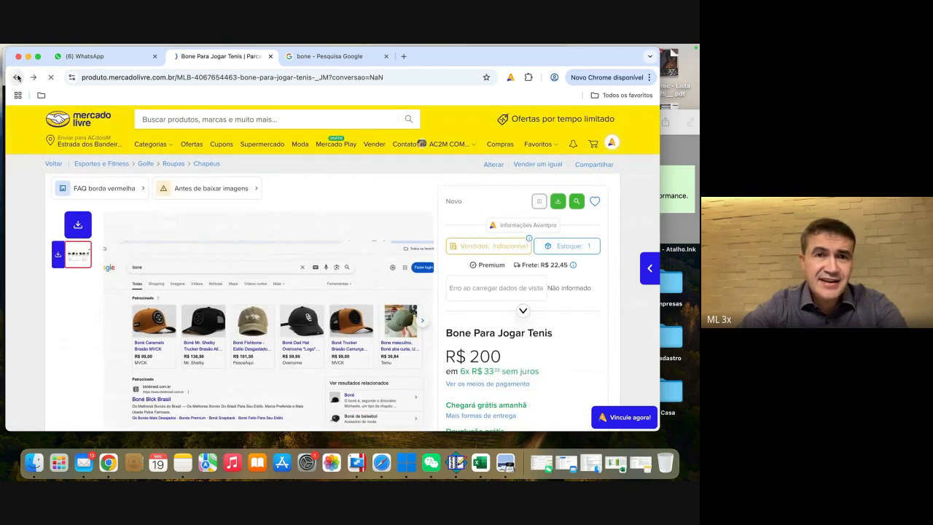
pyautogui.scroll(-3, 297, 235)
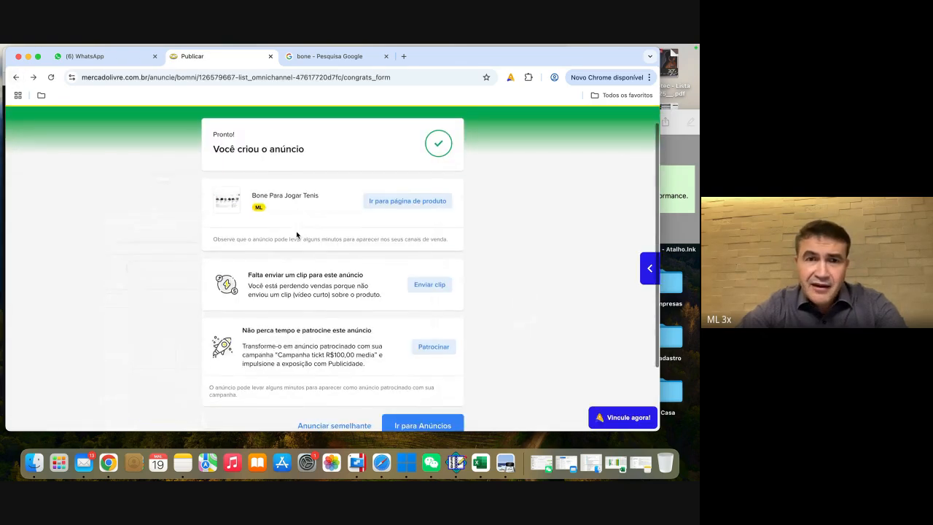
pyautogui.scroll(-2, 297, 235)
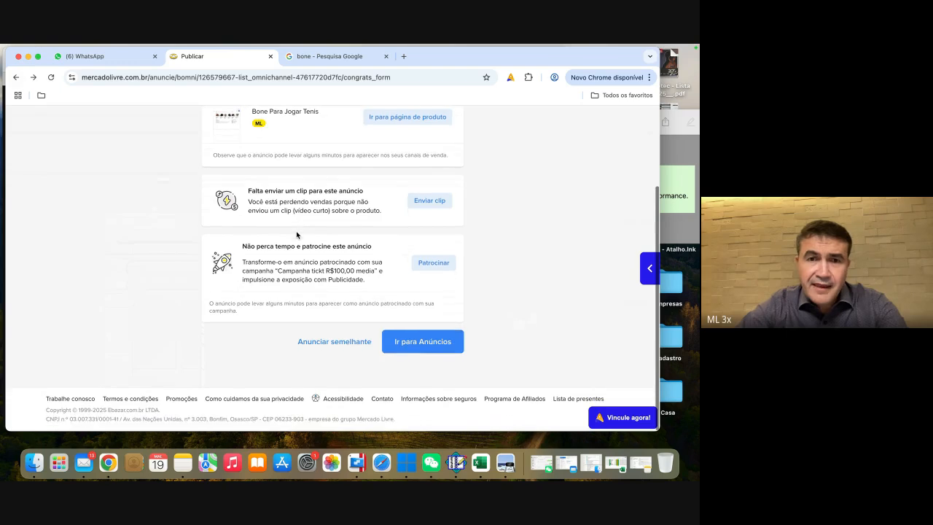
pyautogui.scroll(2, 372, 258)
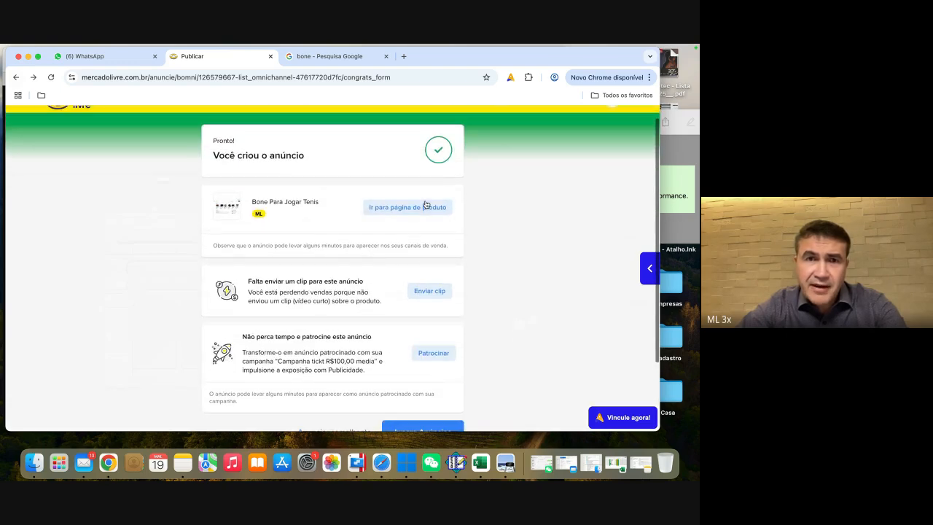
pyautogui.scroll(-2, 324, 275)
pyautogui.scroll(-2, 324, 276)
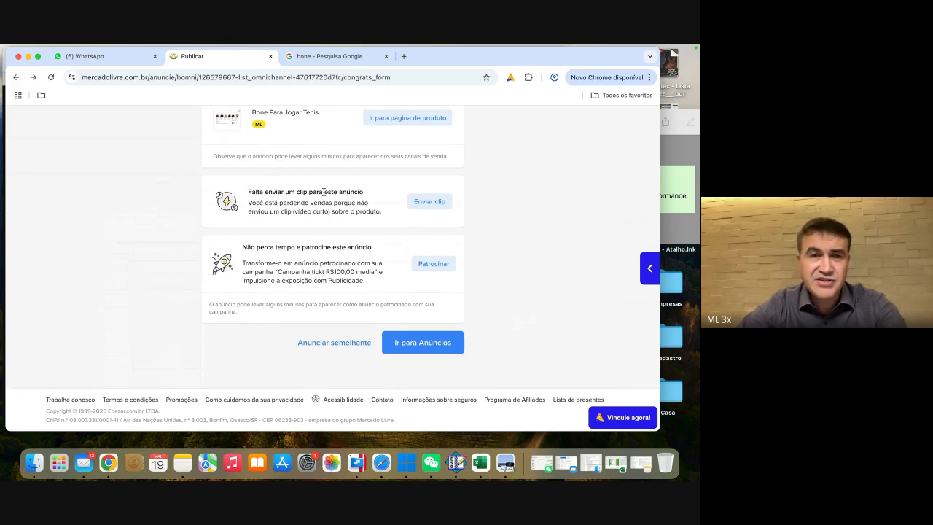
pyautogui.scroll(5, 160, 219)
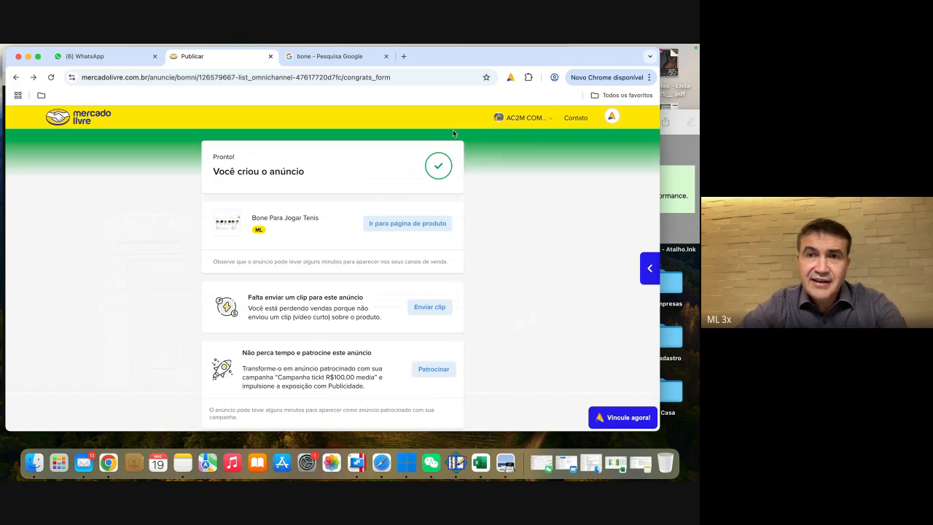
# Step: Go to the seller's listings (Anúncios) and search them for "bone"
pyautogui.moveTo(523, 118)
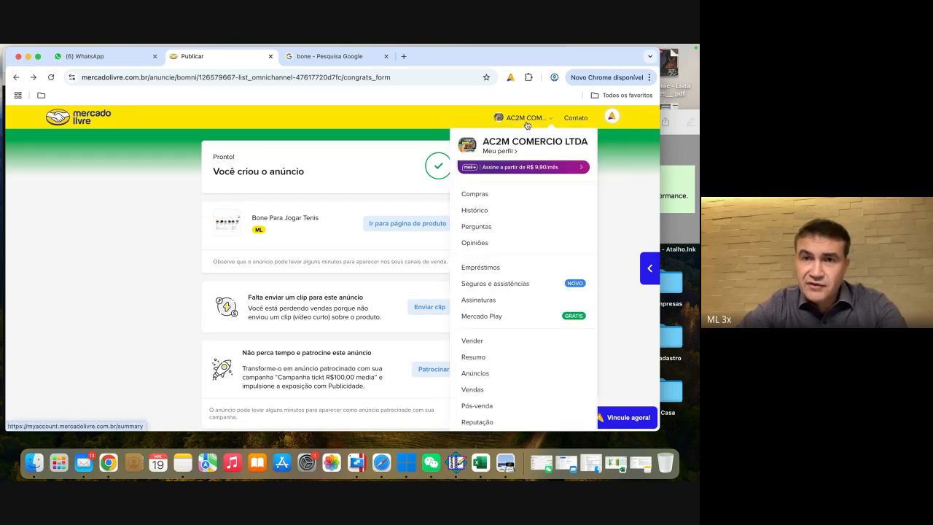
pyautogui.click(474, 373)
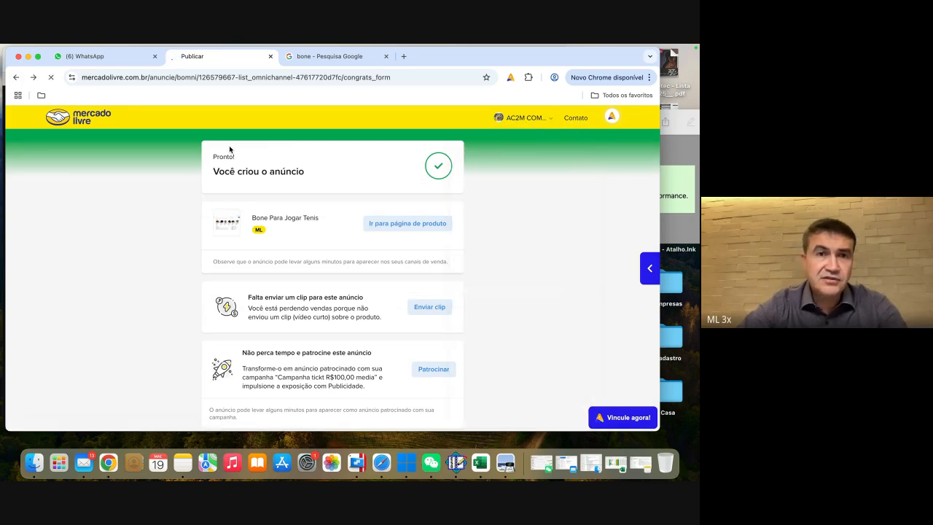
pyautogui.click(127, 286)
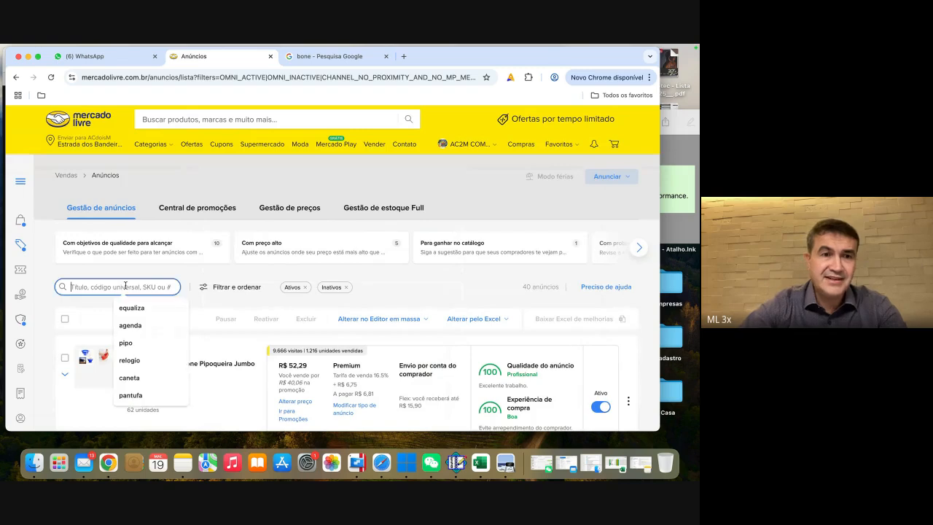
pyautogui.write('bone')
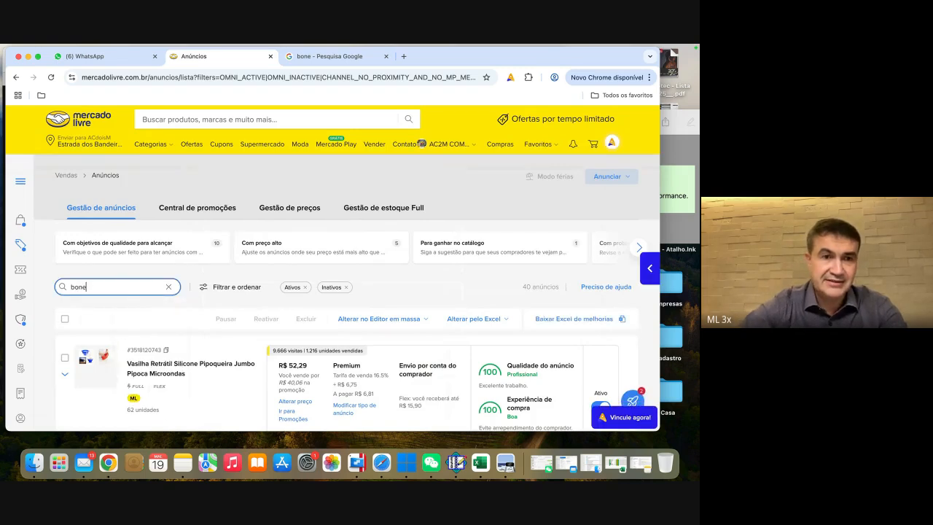
pyautogui.click(63, 289)
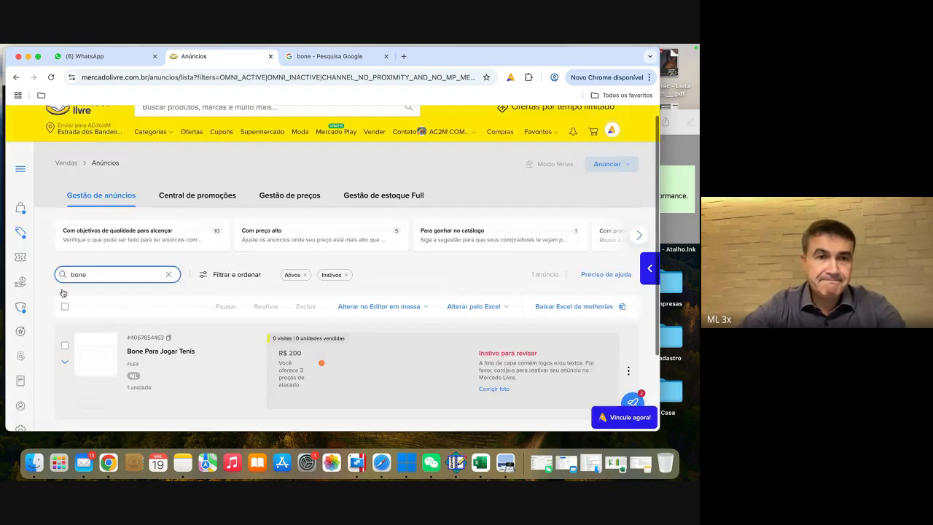
pyautogui.scroll(-3, 63, 290)
# Step: Open the Bone Para Jogar Tenis listing for editing and bring its flagged cover photo into the photo editor
pyautogui.click(164, 262)
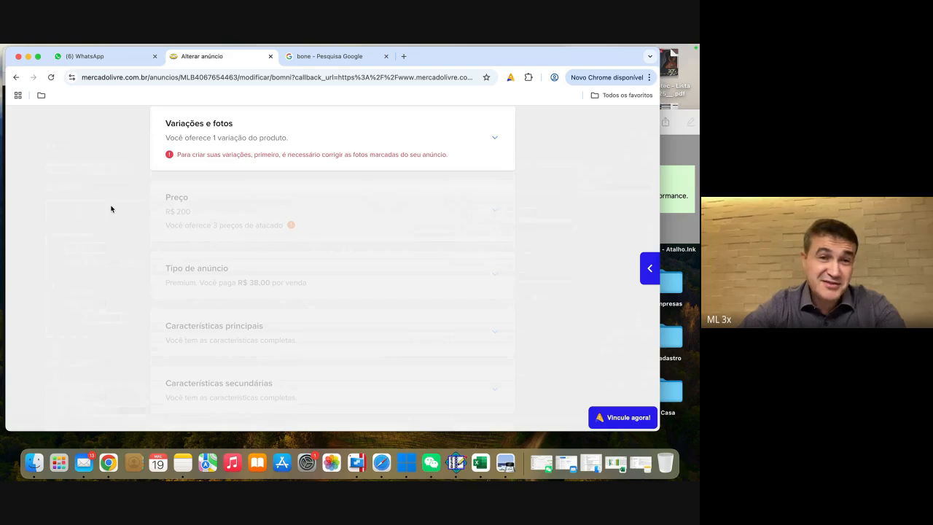
pyautogui.scroll(1, 112, 209)
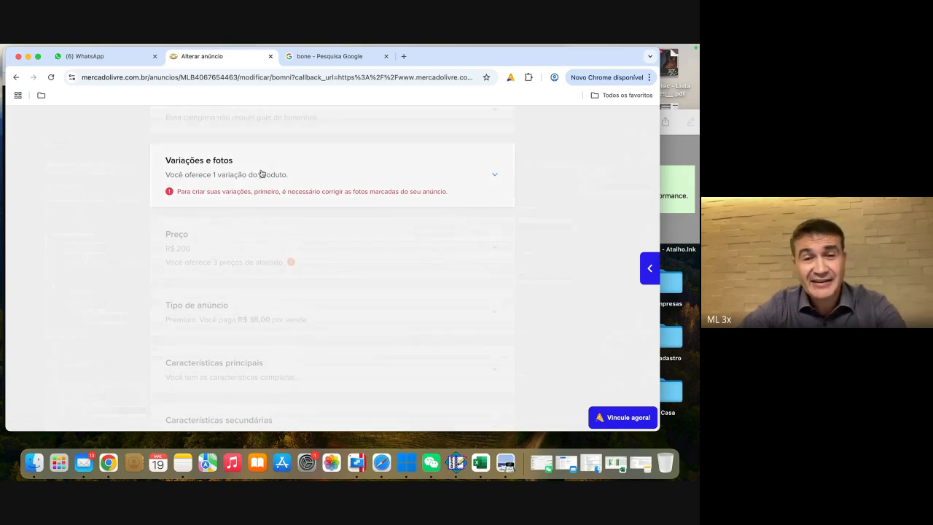
pyautogui.click(261, 173)
pyautogui.scroll(-5, 240, 252)
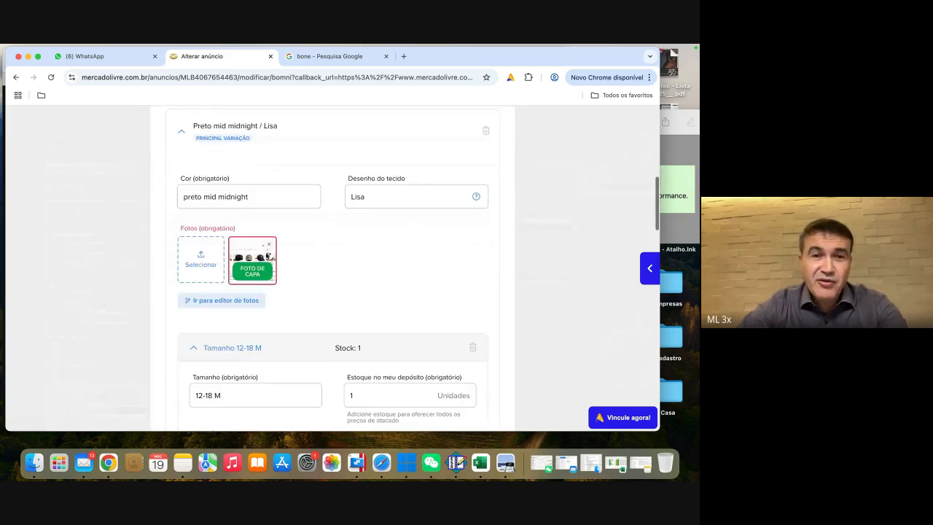
pyautogui.click(271, 257)
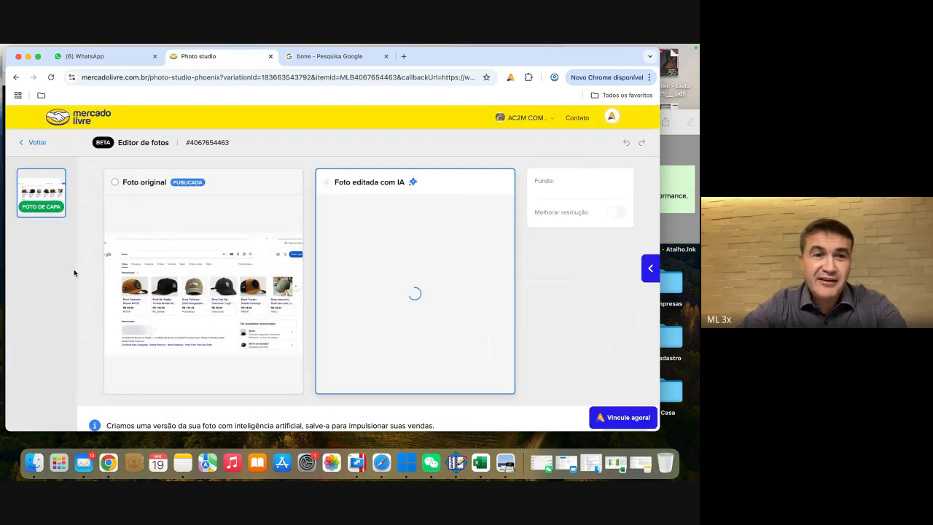
# Step: Compare the original cover photo with the AI-edited version up close, and return to the listing without saving
pyautogui.scroll(5, 163, 294)
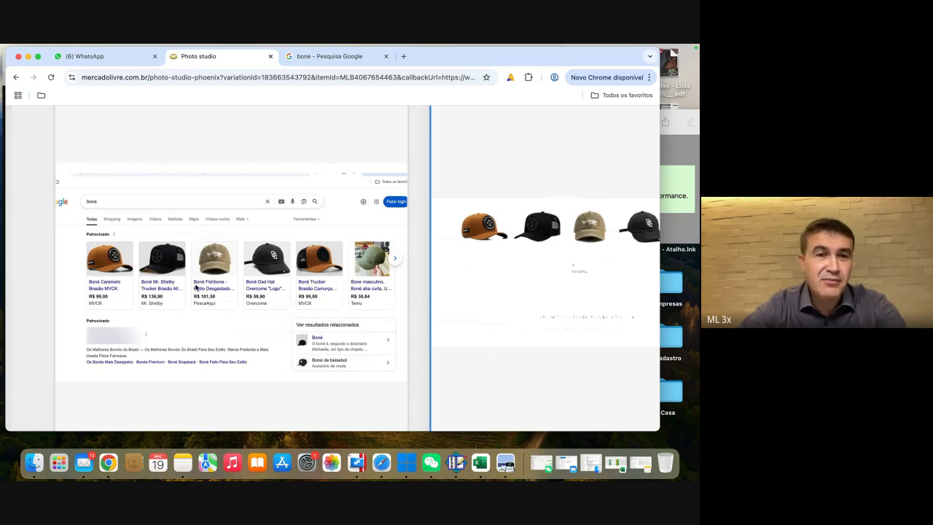
pyautogui.scroll(-3, 195, 288)
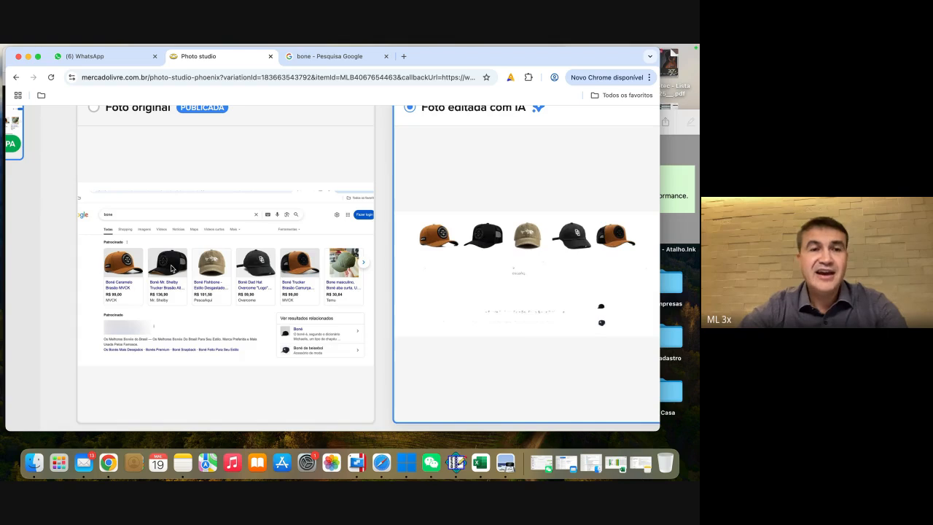
pyautogui.scroll(-1, 172, 269)
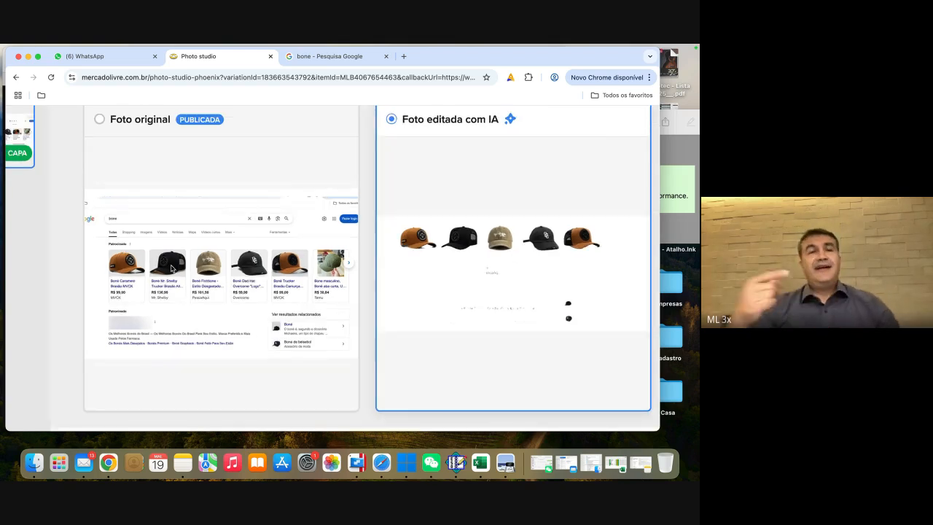
pyautogui.scroll(-1, 171, 269)
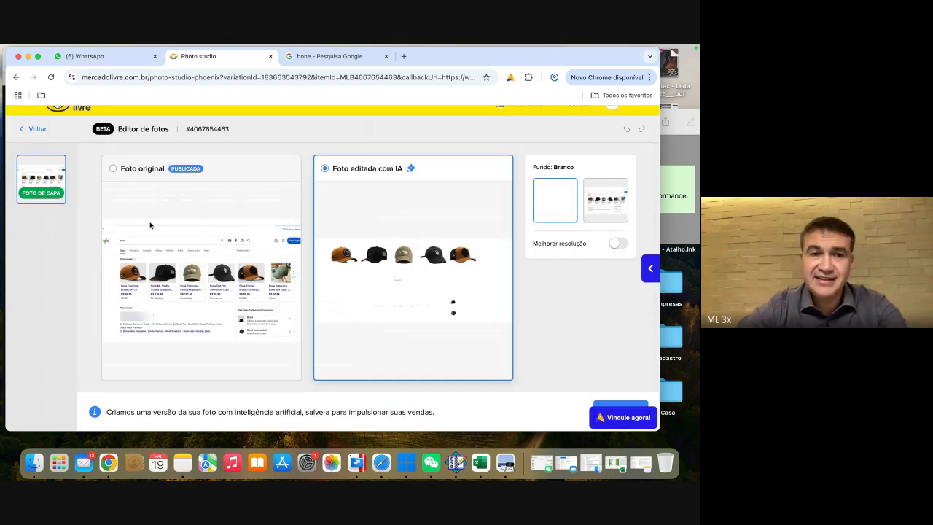
pyautogui.scroll(1, 117, 197)
pyautogui.click(37, 142)
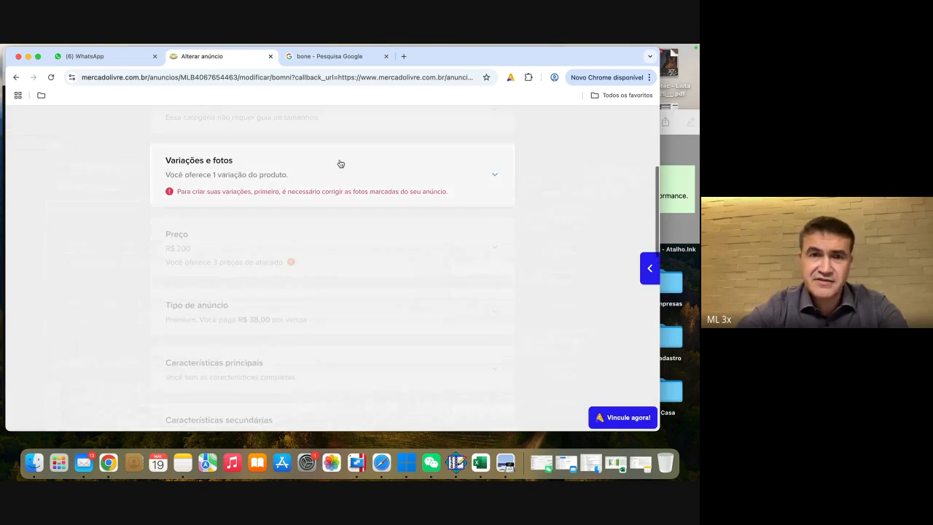
# Step: Expand the variations and photos section again and reopen the preto mid midnight variation's cover photo in the photo editor
pyautogui.click(342, 183)
pyautogui.scroll(-3, 300, 258)
pyautogui.scroll(-10, 306, 264)
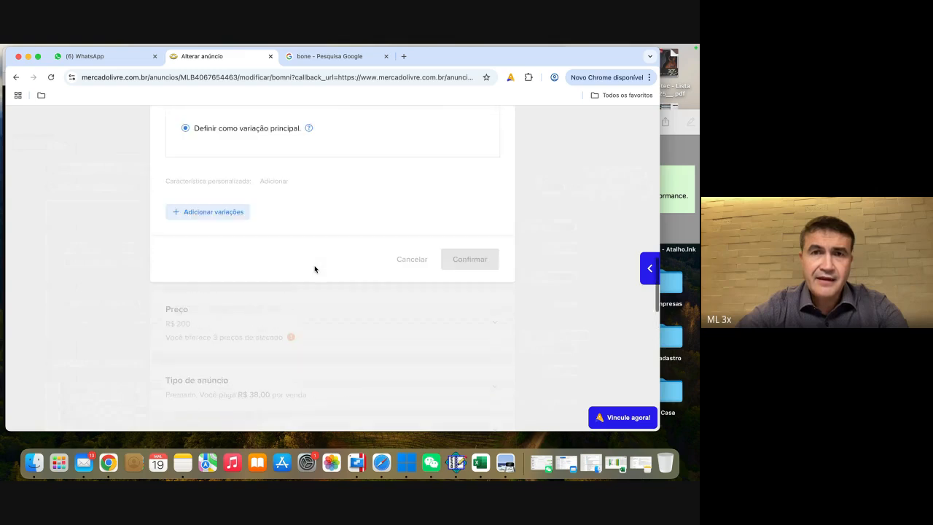
pyautogui.scroll(8, 315, 269)
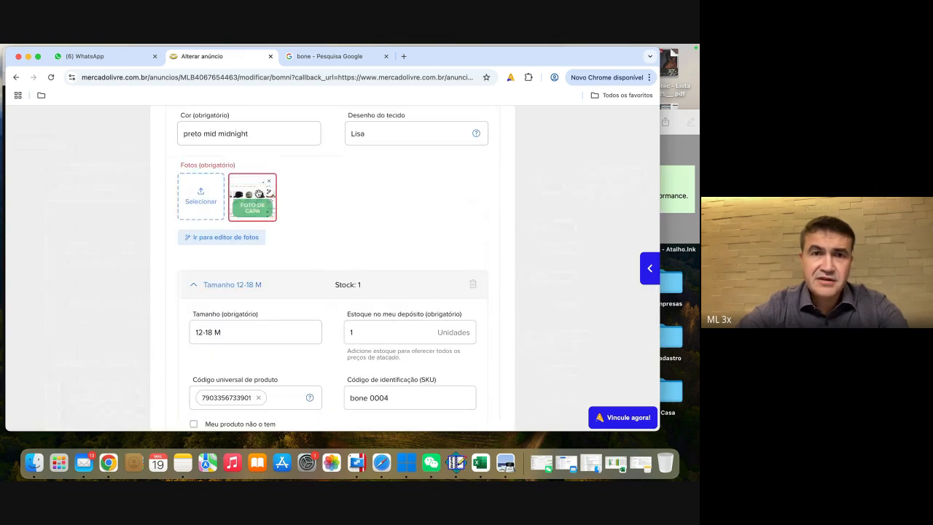
pyautogui.click(269, 193)
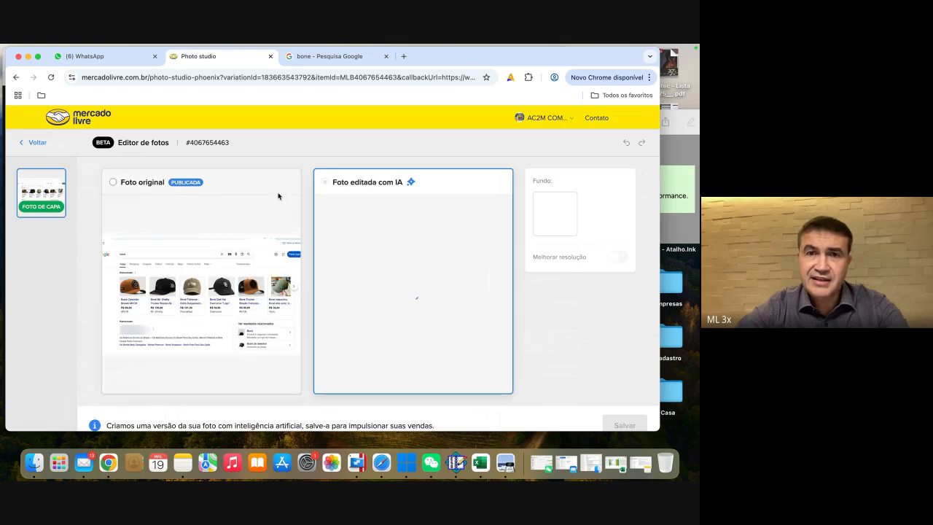
# Step: Enhance the AI-edited cover photo's resolution, save it with the white background (Branco), and return to the listing
pyautogui.scroll(-1, 401, 240)
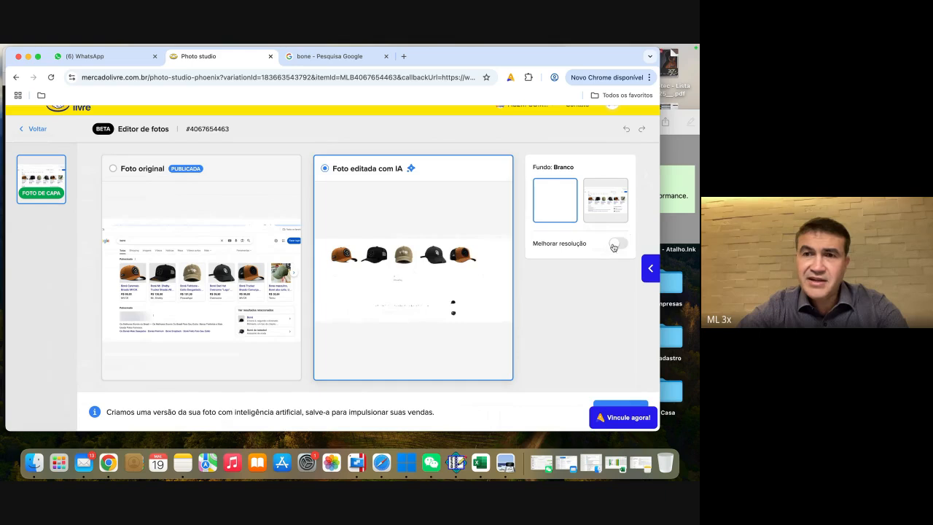
pyautogui.click(614, 243)
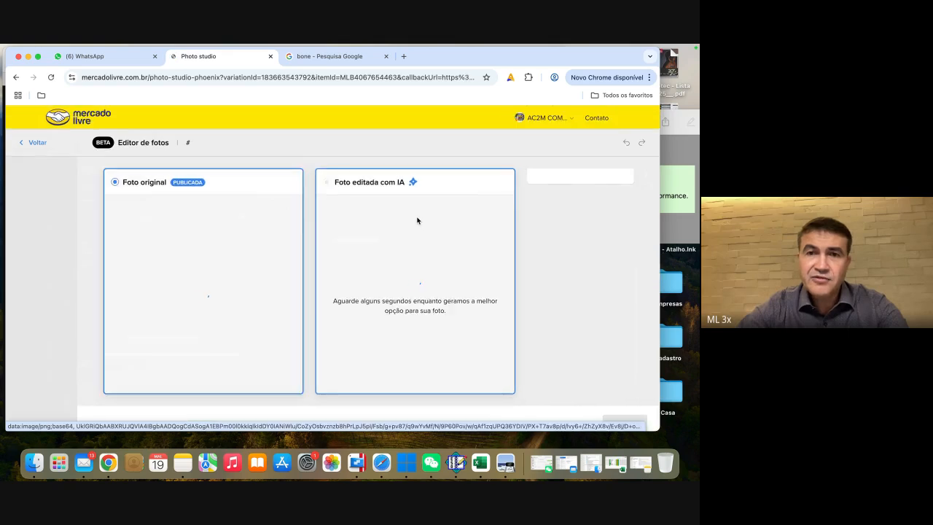
pyautogui.click(31, 144)
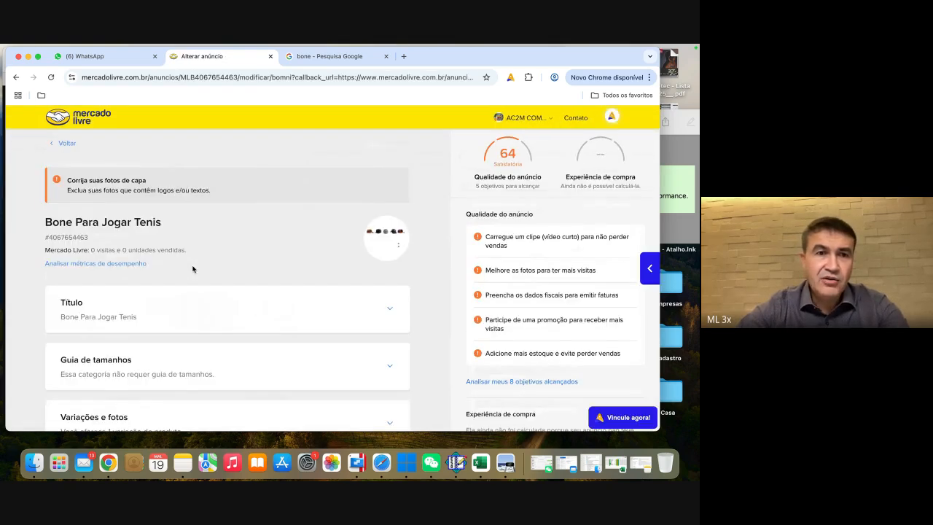
# Step: Open the listing's optional description (Descrição) section and enter "bone bonito bom de jogar" as the draft text
pyautogui.scroll(-5, 193, 268)
pyautogui.scroll(-5, 193, 269)
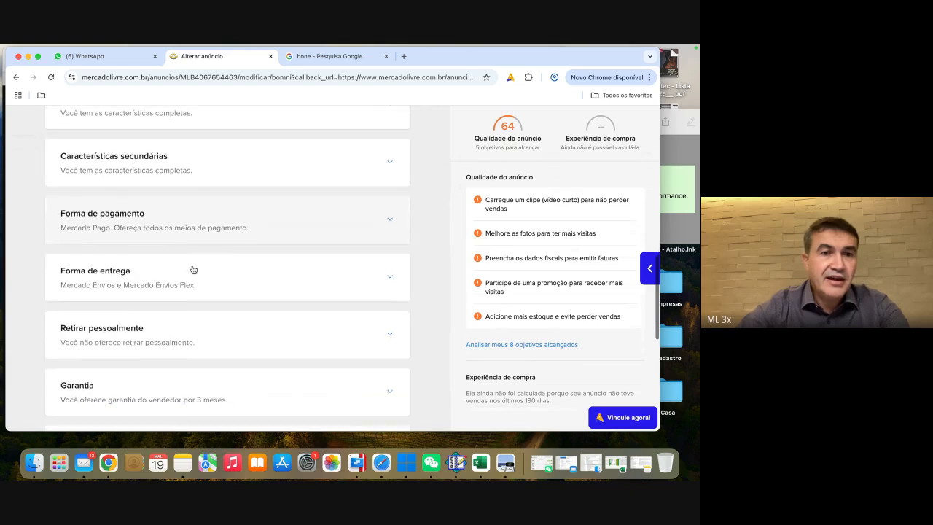
pyautogui.click(121, 277)
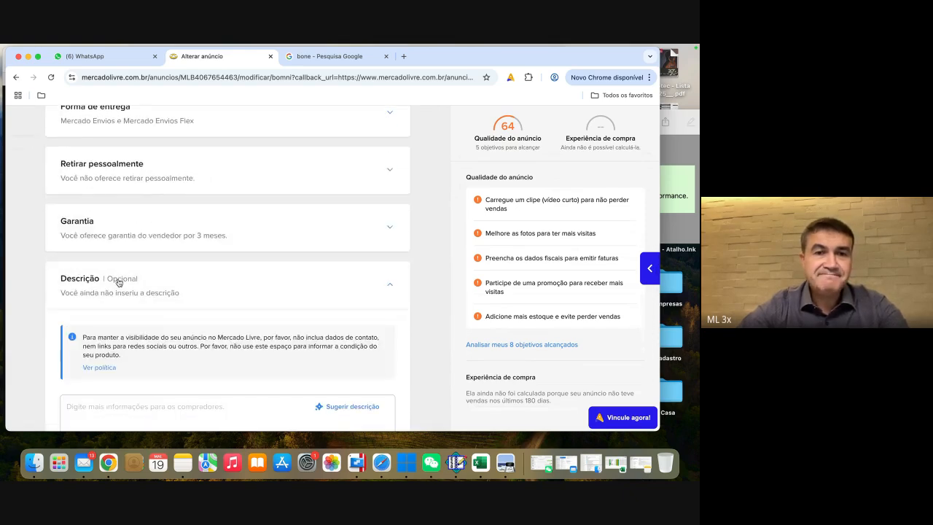
pyautogui.scroll(-2, 255, 274)
pyautogui.scroll(-3, 270, 274)
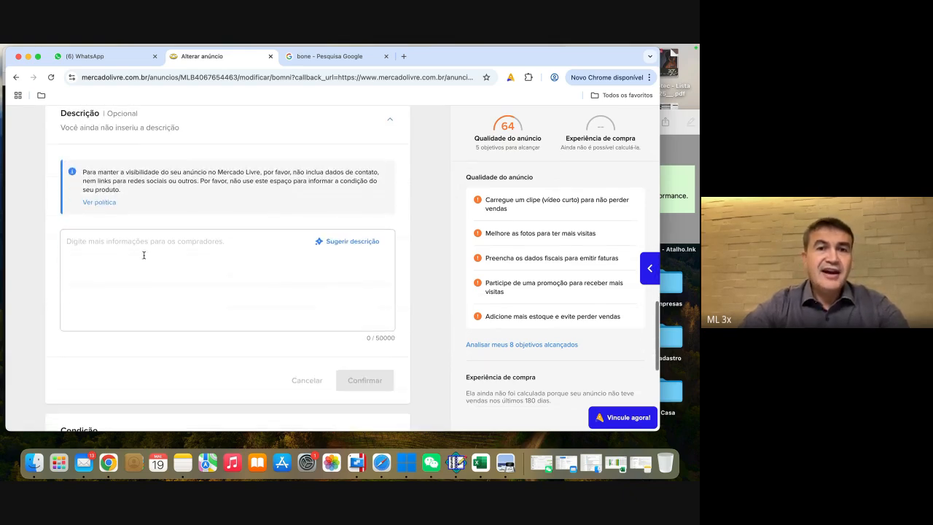
pyautogui.click(103, 248)
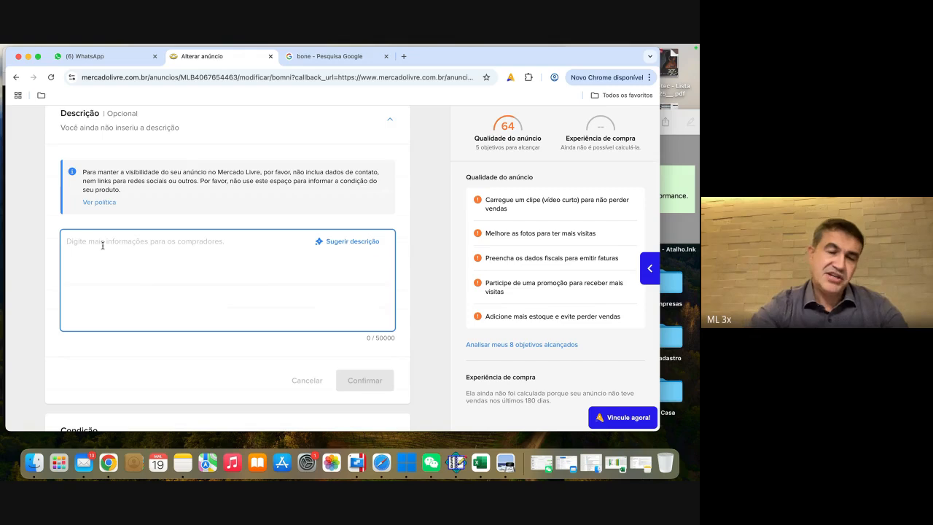
pyautogui.write('bone bonito bom de jogar')
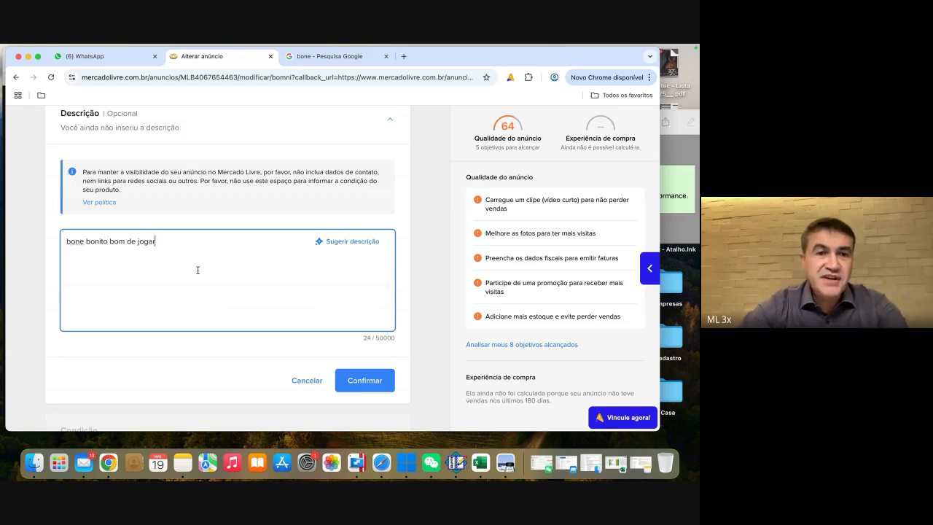
# Step: Replace the draft with an AI-suggested product description and read through the generated text
pyautogui.click(351, 246)
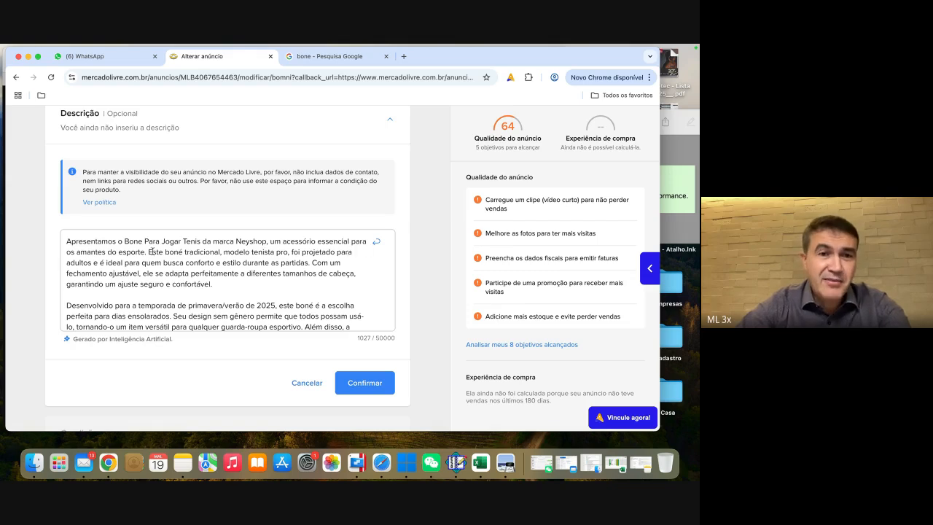
pyautogui.scroll(-3, 178, 272)
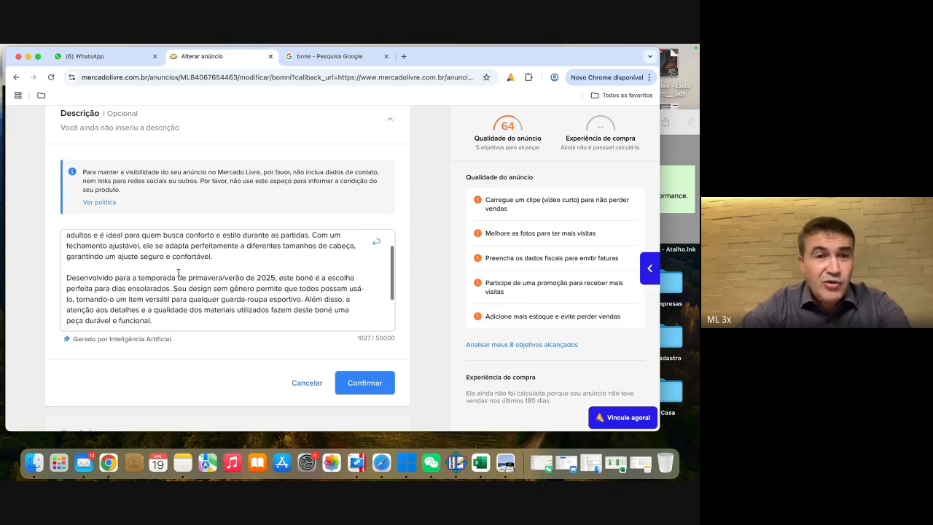
pyautogui.scroll(-2, 178, 273)
pyautogui.scroll(5, 177, 272)
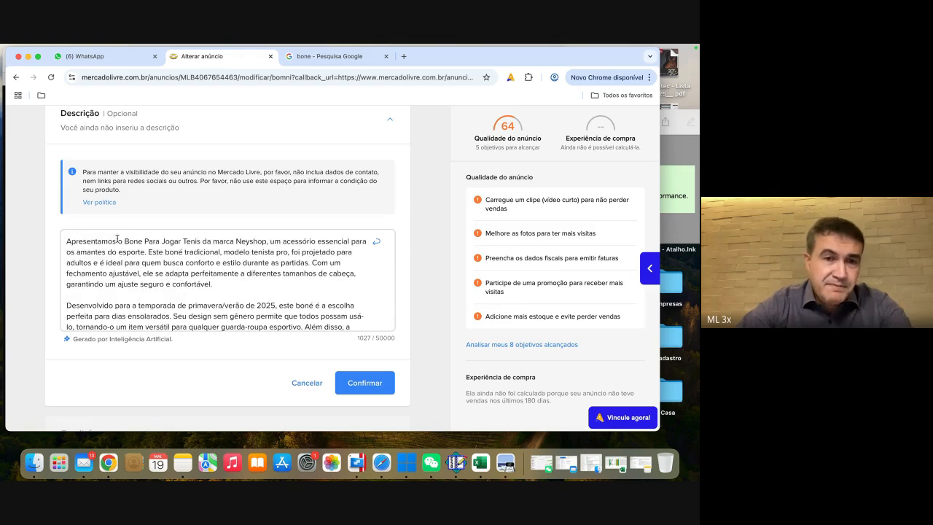
# Step: Insert random filler characters into the description's first paragraph, just before "modelo tenista pro"
pyautogui.click(227, 252)
pyautogui.write('jjjjjjjj')
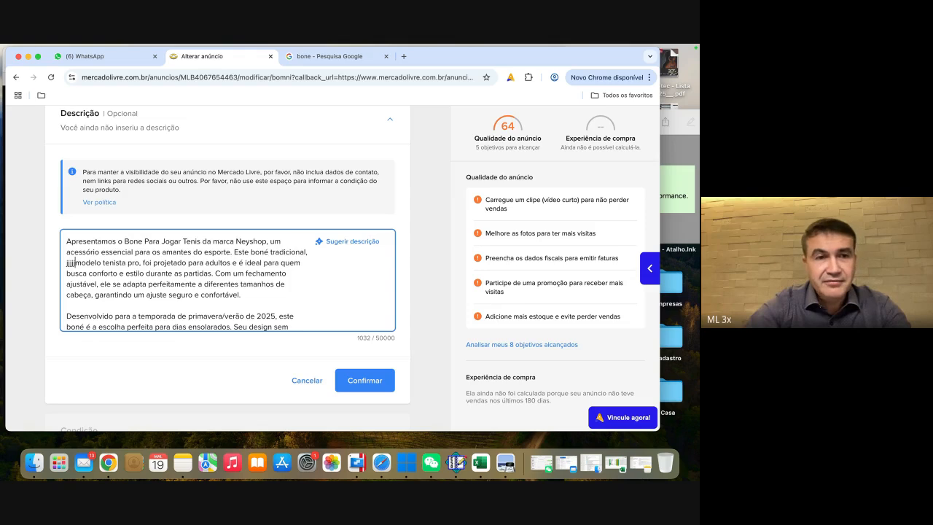
pyautogui.write('kkkkkkkkk')
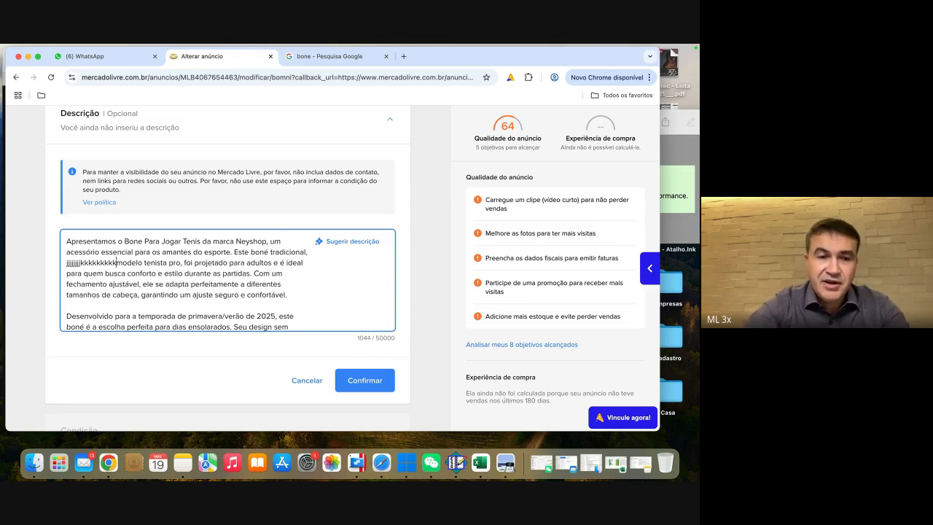
pyautogui.write('322ejedna;sdfn;asdnf;asdnv;am')
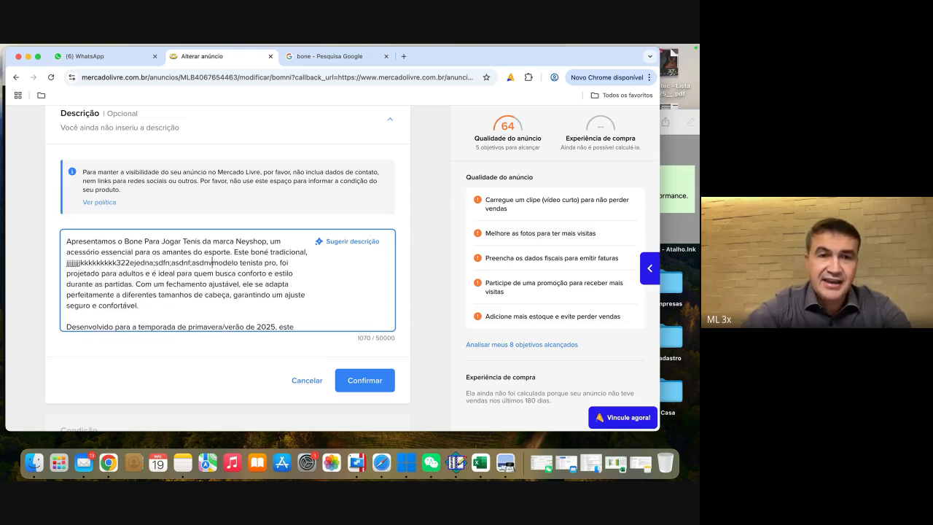
# Step: Delete "O Bone" from the start of the description's last paragraph and keep a blank line above that paragraph
pyautogui.scroll(-5, 236, 248)
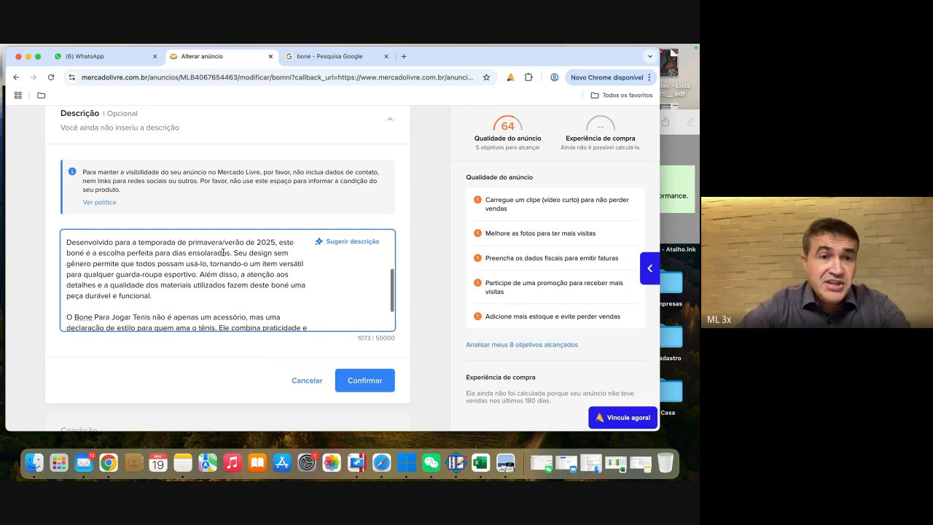
pyautogui.scroll(-2, 139, 293)
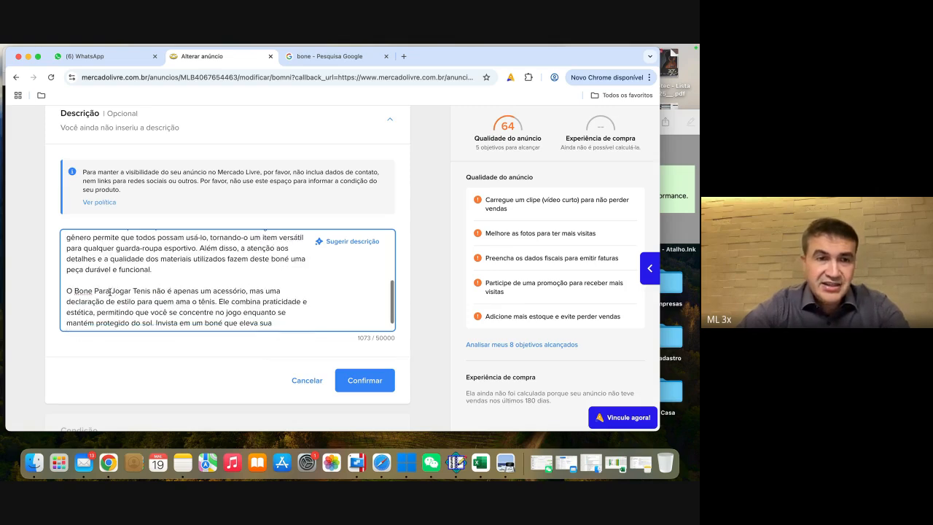
pyautogui.click(91, 291)
pyautogui.press('BackSpace')
pyautogui.press('BackSpace')
pyautogui.press('BackSpace')
pyautogui.press('BackSpace')
pyautogui.press('BackSpace')
pyautogui.press('BackSpace')
pyautogui.press('BackSpace')
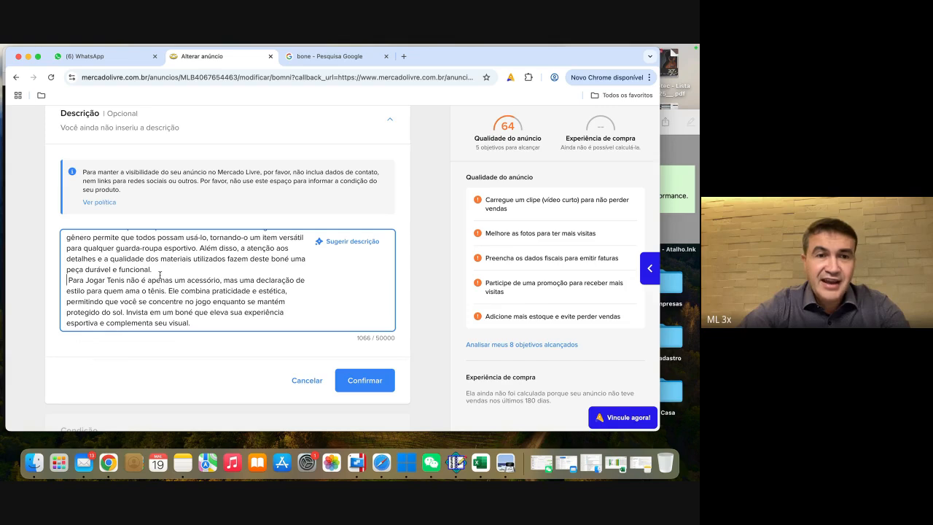
pyautogui.press('Return')
# Step: Review the edited description text and confirm it for the listing
pyautogui.scroll(-3, 207, 267)
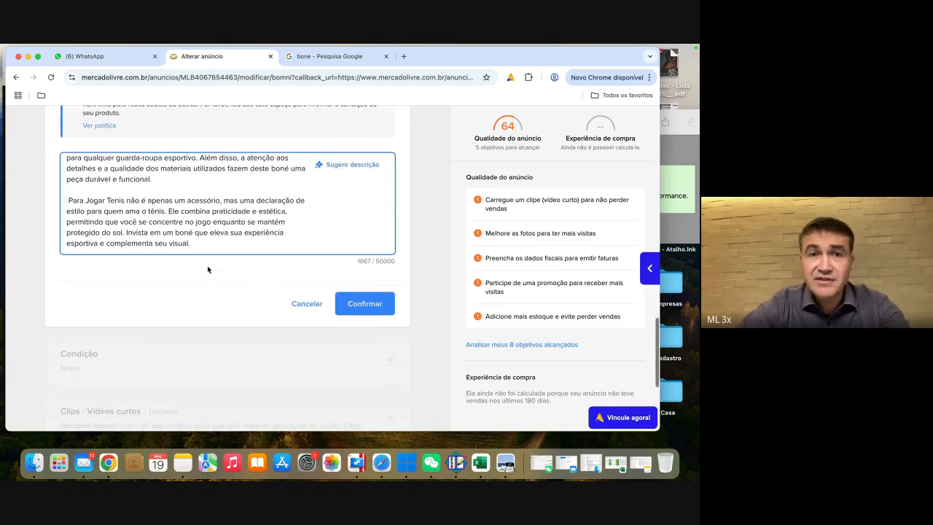
pyautogui.scroll(1, 274, 215)
pyautogui.scroll(3, 208, 185)
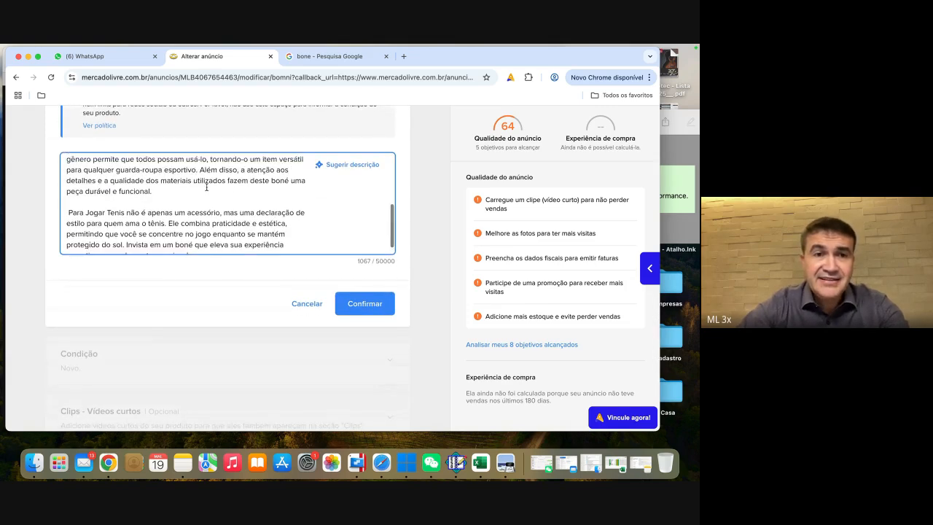
pyautogui.scroll(-2, 206, 185)
pyautogui.scroll(-1, 200, 204)
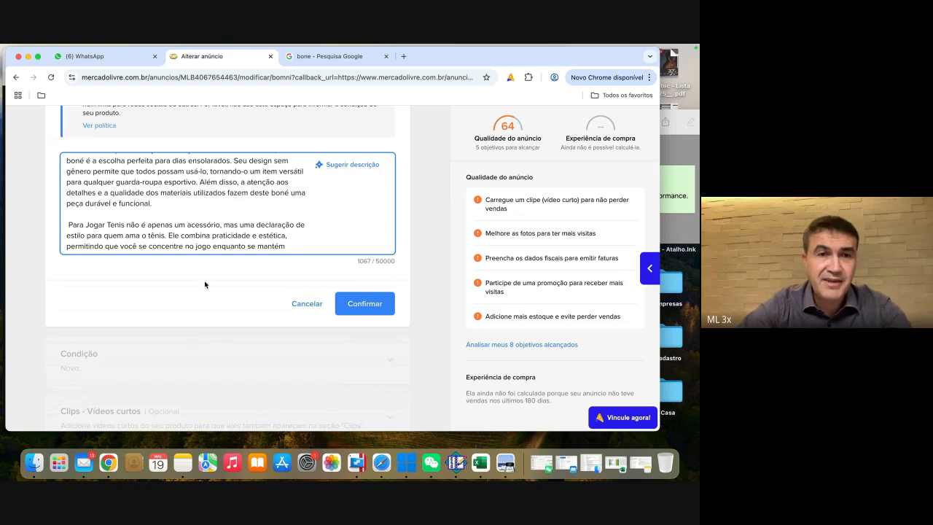
pyautogui.scroll(1, 206, 285)
pyautogui.scroll(-2, 244, 241)
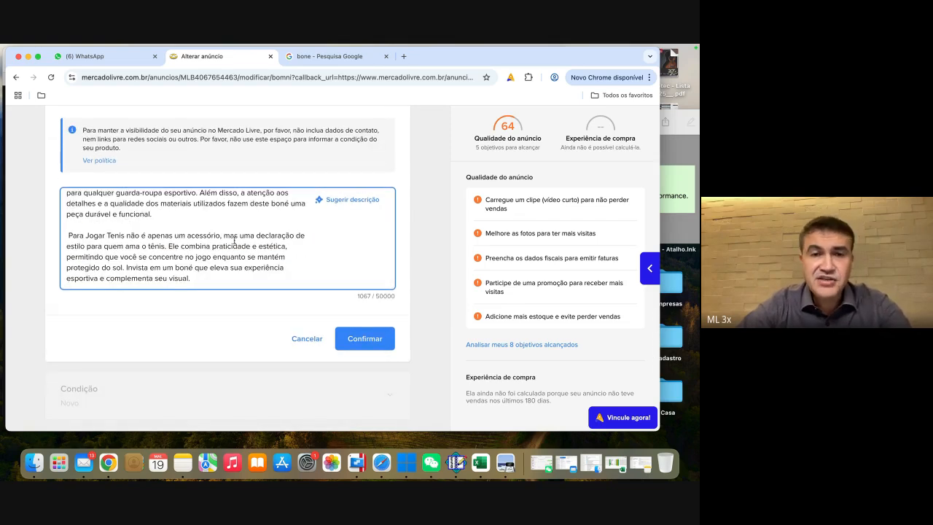
pyautogui.click(384, 338)
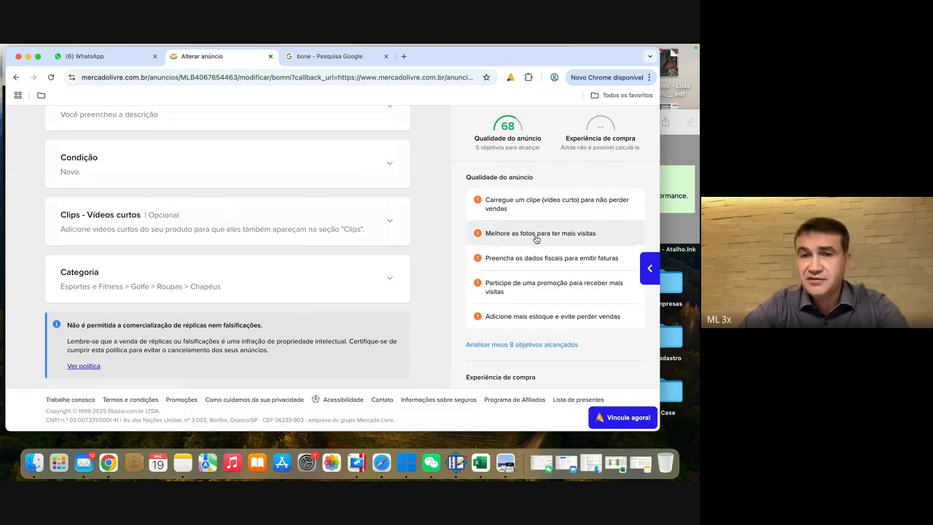
# Step: Open the public product page of the Bone Para Jogar Tenis listing and examine its photo, price and delivery details
pyautogui.scroll(5, 313, 252)
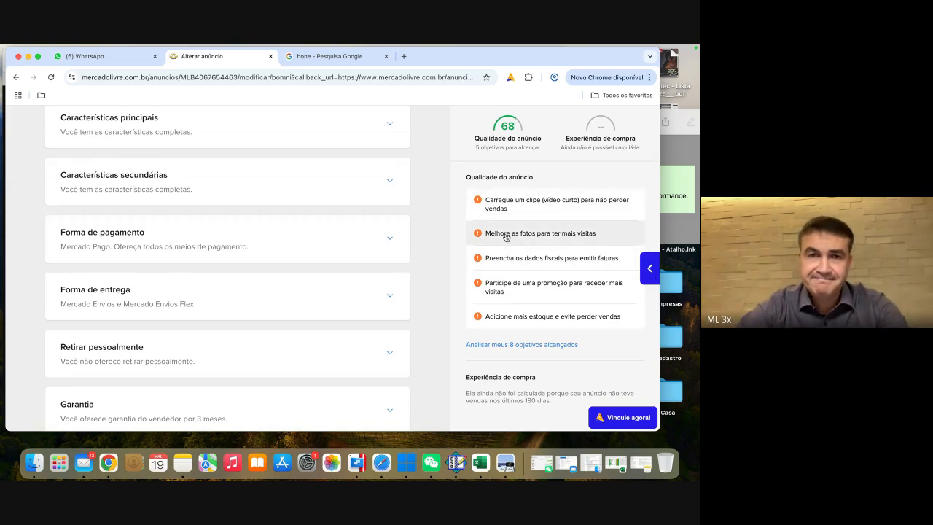
pyautogui.scroll(10, 423, 238)
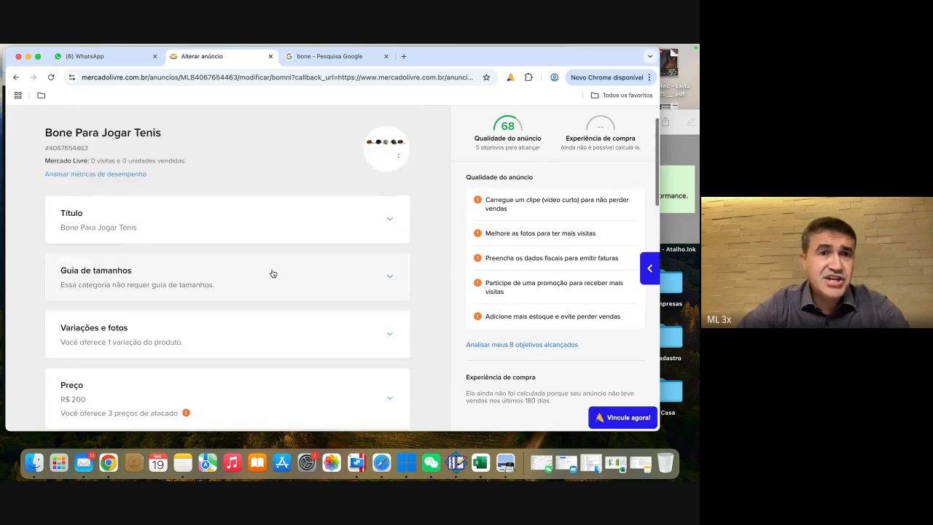
pyautogui.click(124, 175)
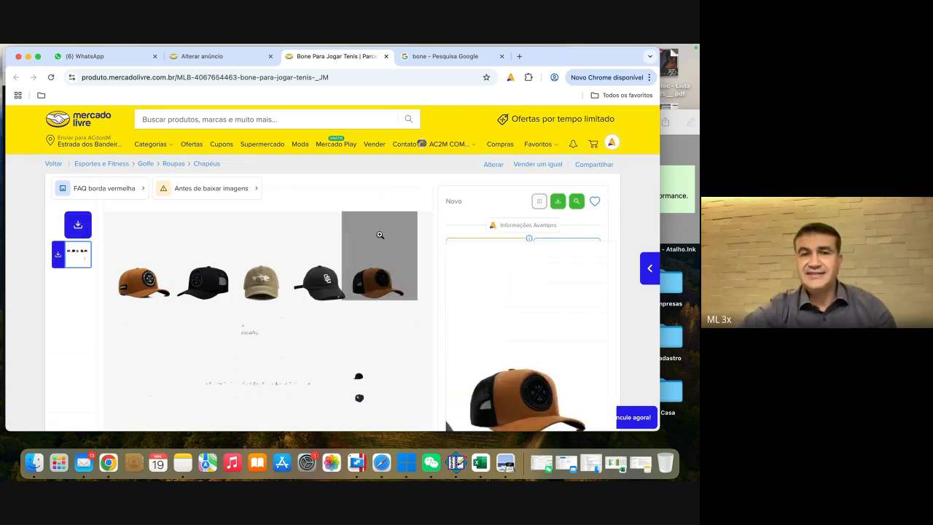
pyautogui.scroll(-1, 380, 235)
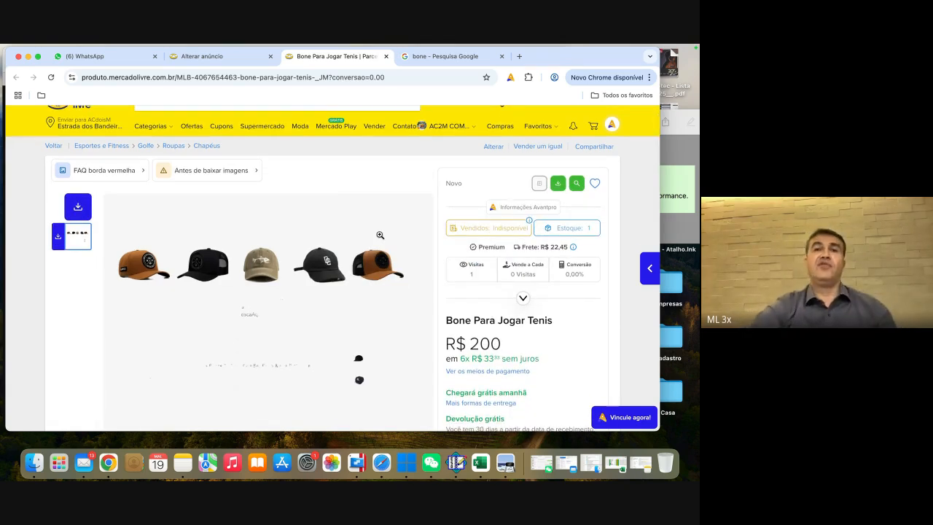
pyautogui.scroll(-1, 379, 235)
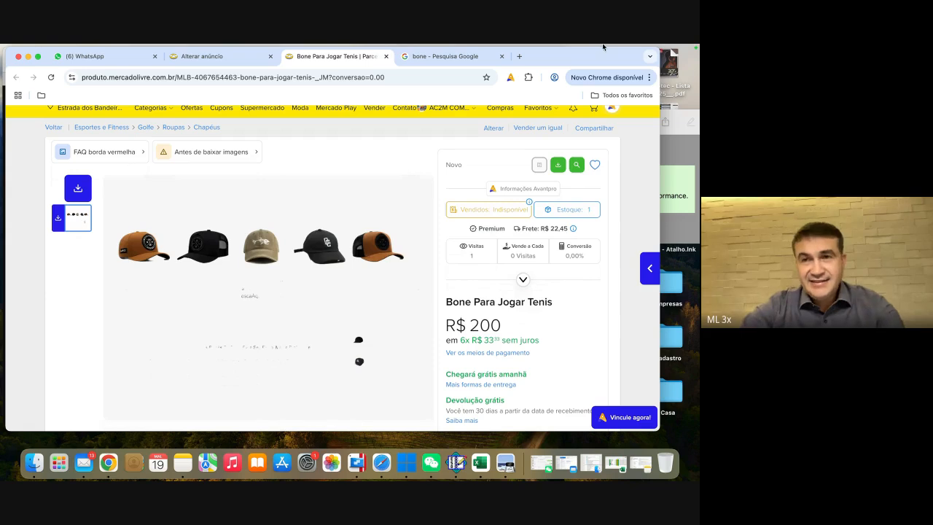
# Step: Switch to the Google Meet call in Safari and stop presenting the screen
pyautogui.click(381, 462)
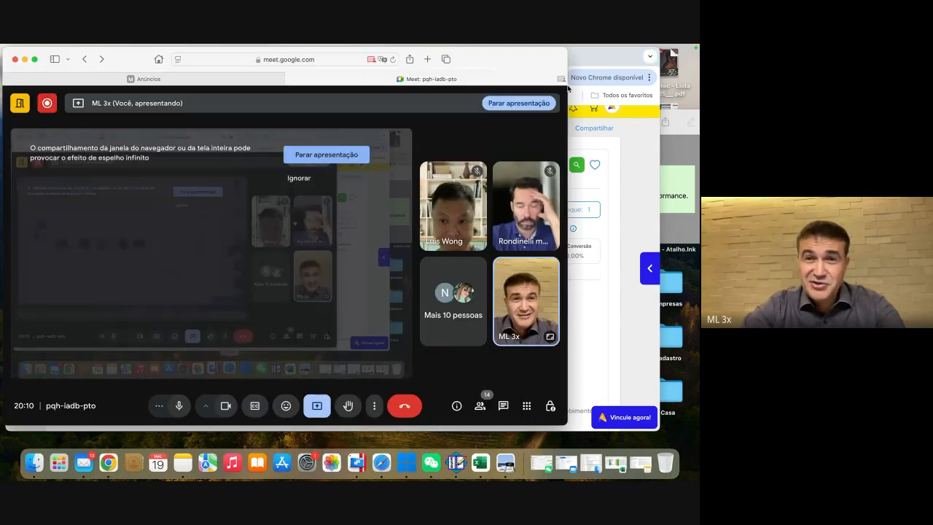
pyautogui.click(519, 101)
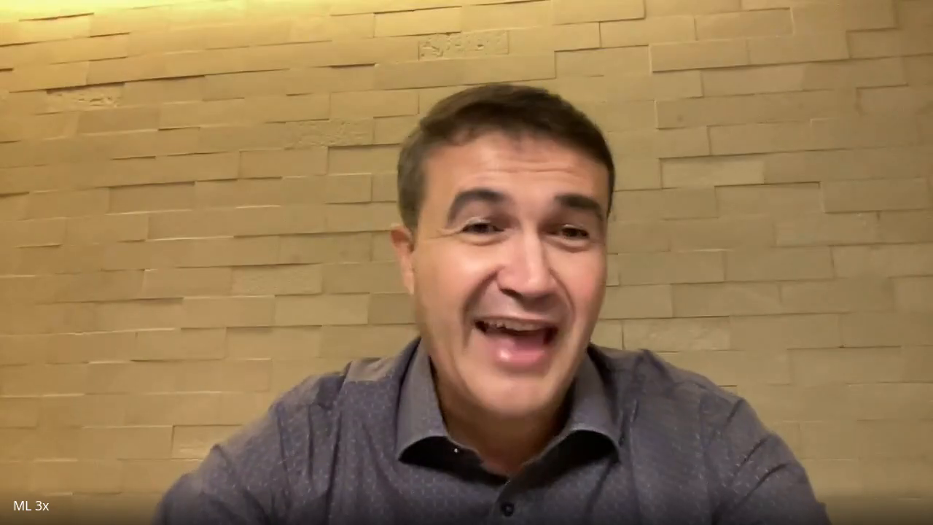
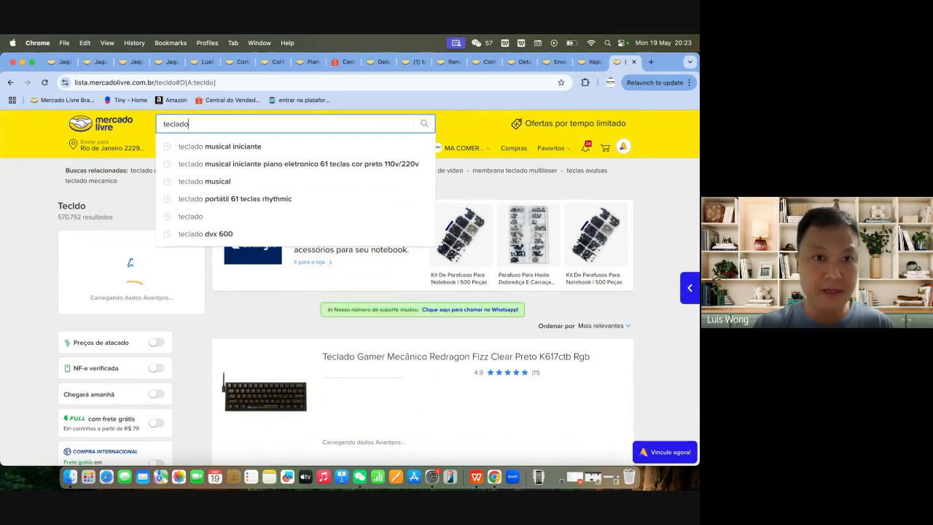
# Step: Search Mercado Livre for "teclado" and examine the category fees and first product cards with their Avantpro data
pyautogui.press('Return')
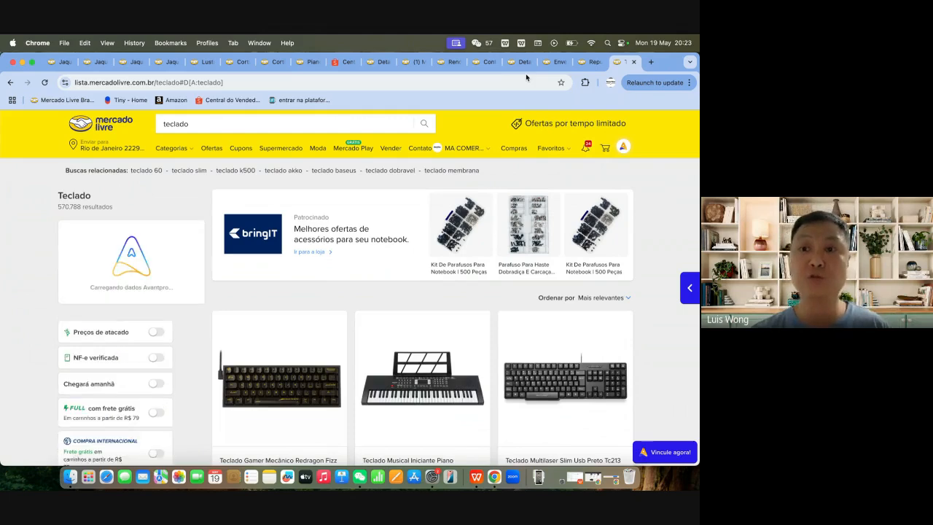
pyautogui.click(611, 83)
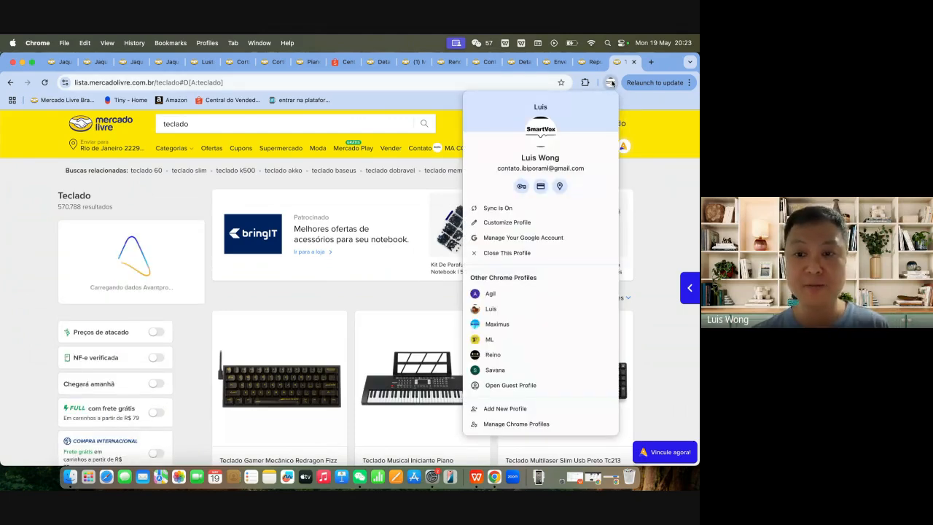
pyautogui.click(628, 103)
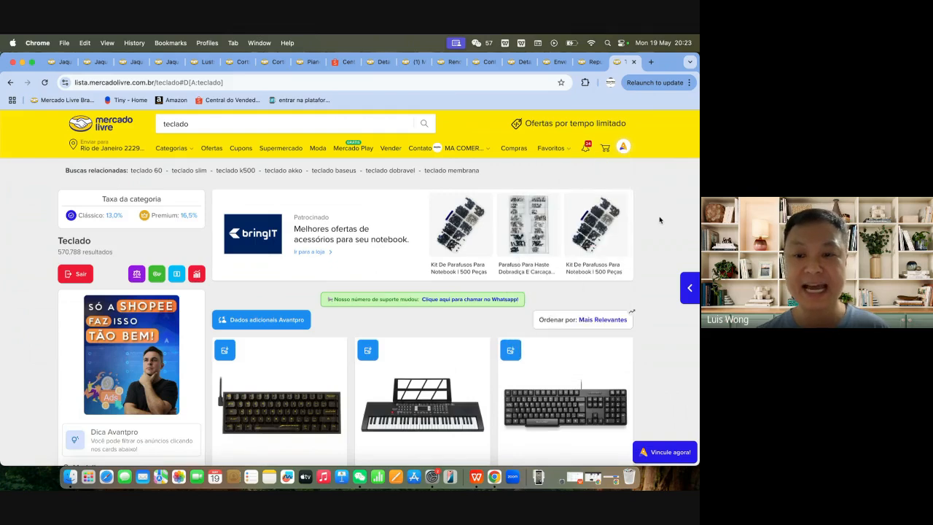
pyautogui.scroll(-1, 659, 215)
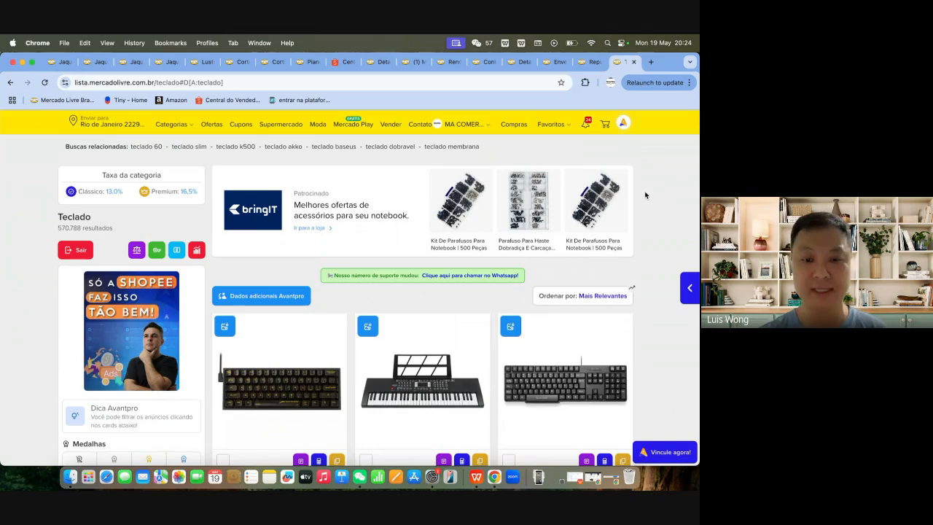
pyautogui.scroll(-3, 645, 195)
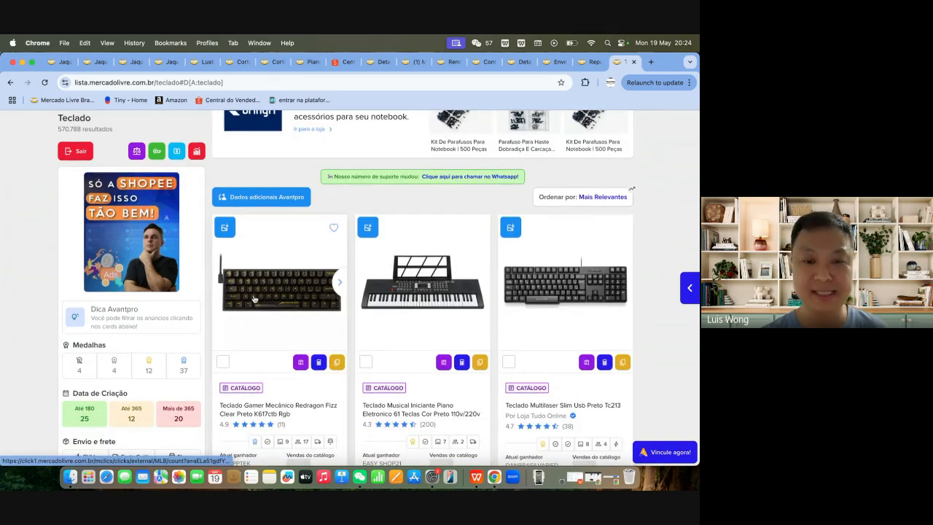
pyautogui.scroll(-1, 296, 333)
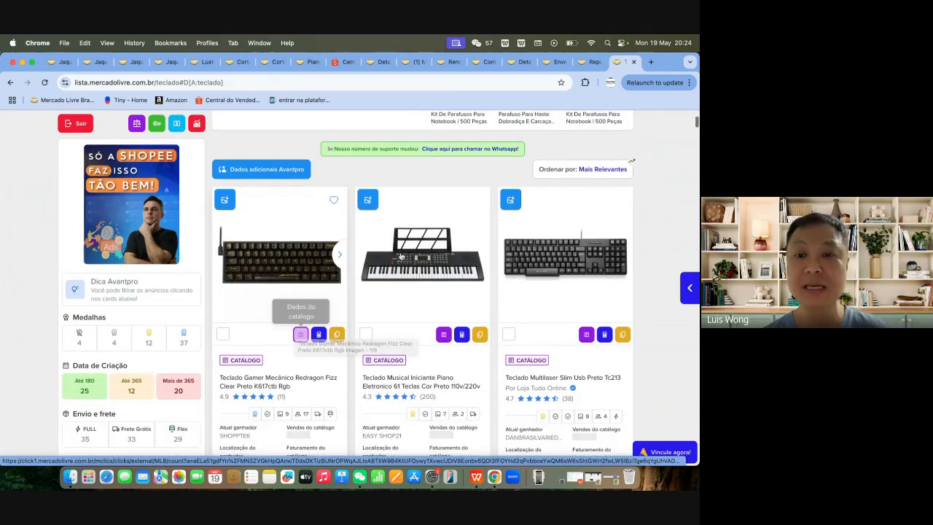
# Step: Switch to the Chrome profile window that holds the Google Meet call
pyautogui.click(611, 82)
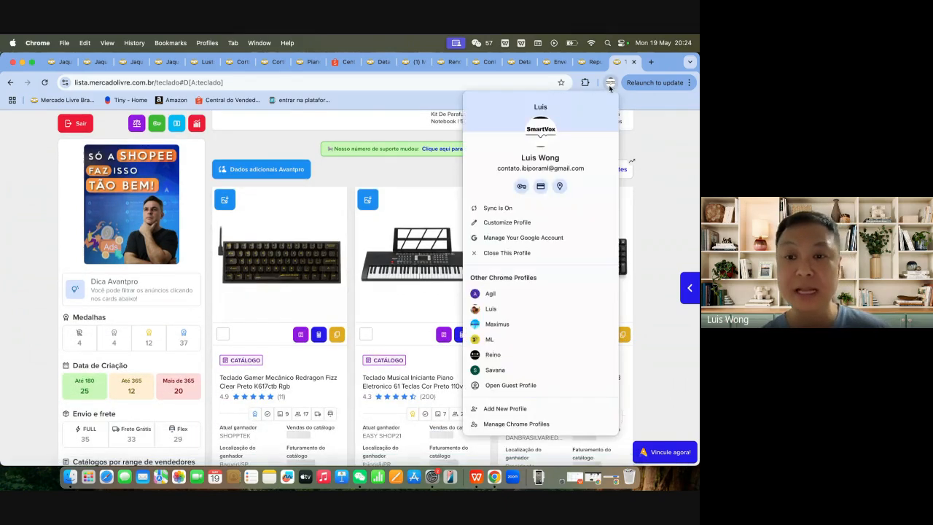
pyautogui.click(518, 308)
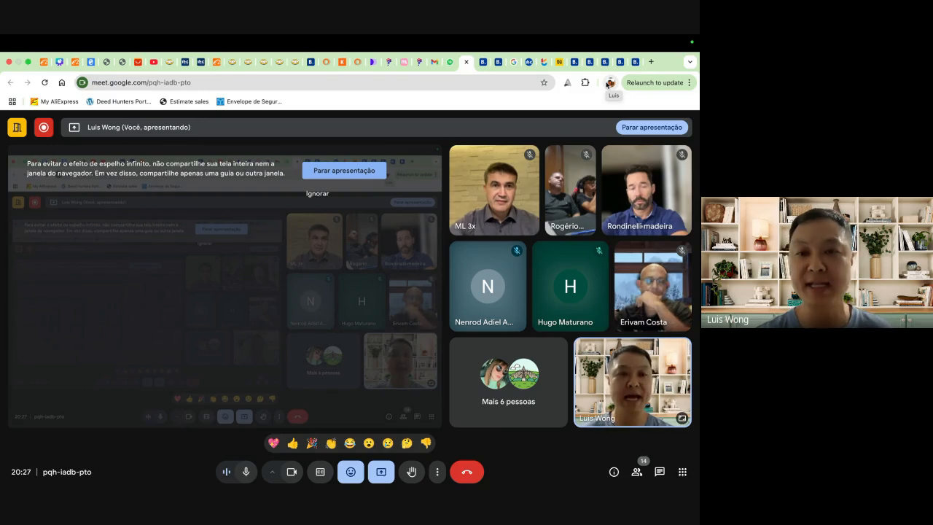
# Step: Return from the Meet call to the Chrome profile window with the Mercado Livre "teclado" results
pyautogui.click(609, 83)
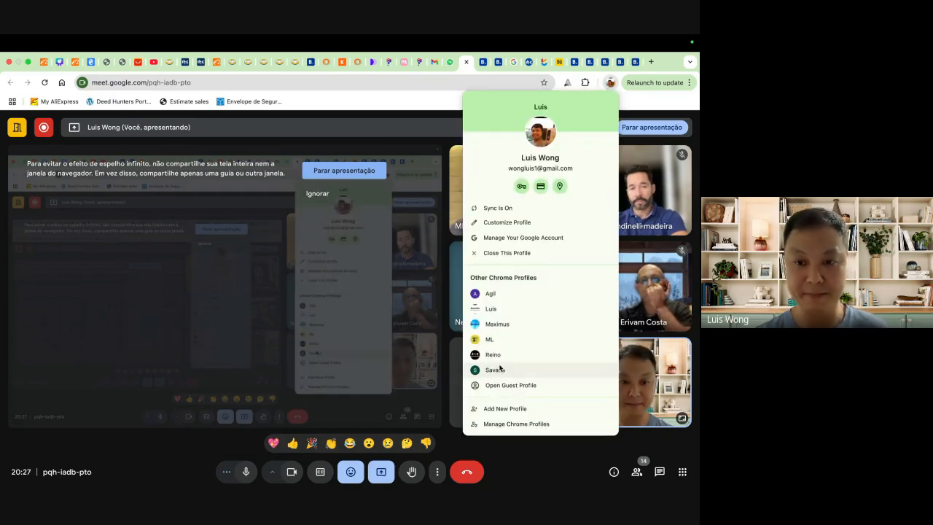
pyautogui.click(517, 467)
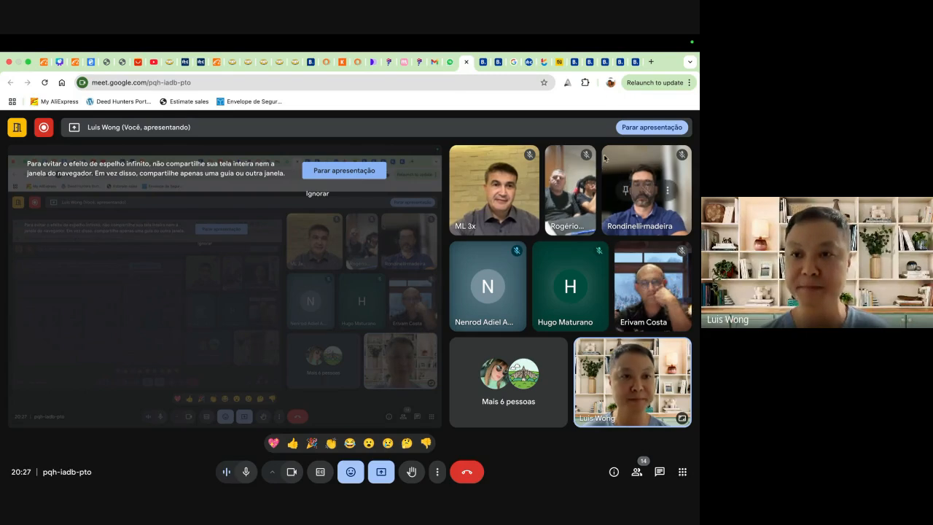
pyautogui.click(610, 83)
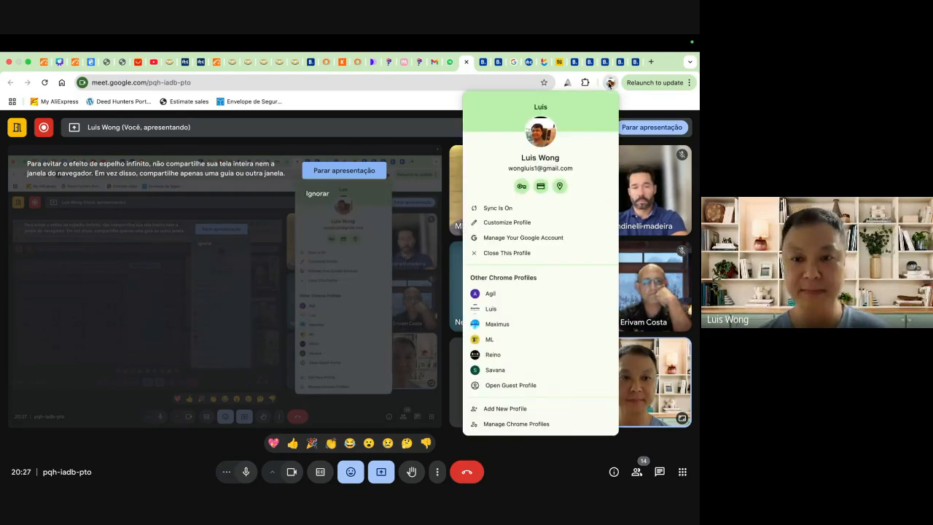
pyautogui.click(491, 310)
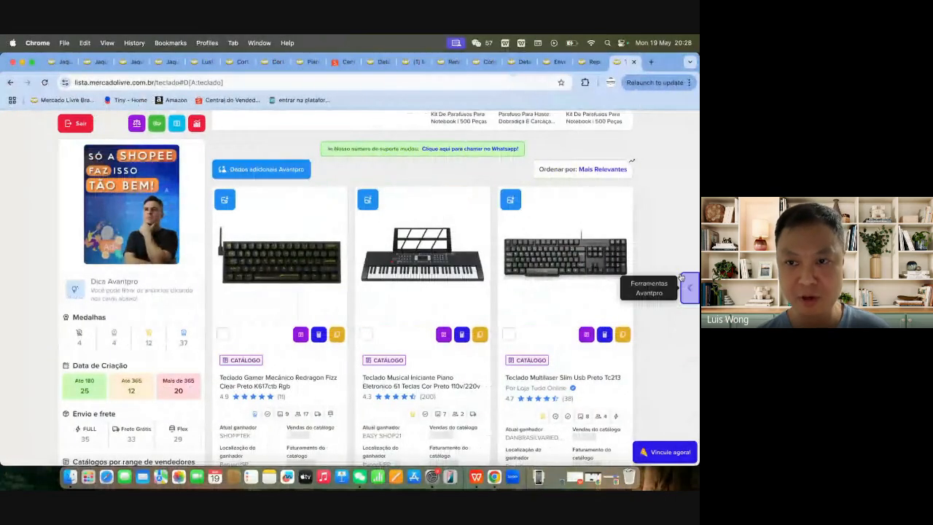
# Step: Compare the computer and musical keyboards in the "teclado" results and locate Avantpro's most-used keywords tool
pyautogui.scroll(3, 680, 277)
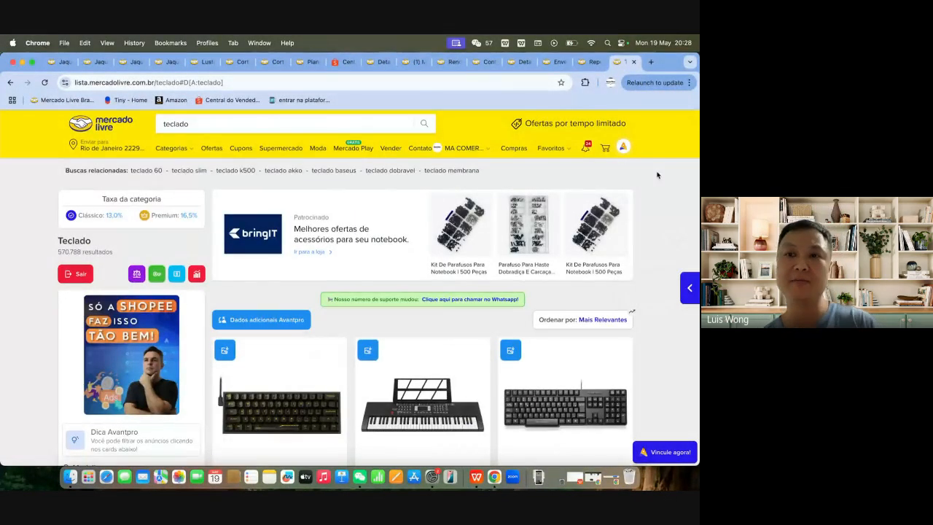
pyautogui.scroll(-5, 651, 179)
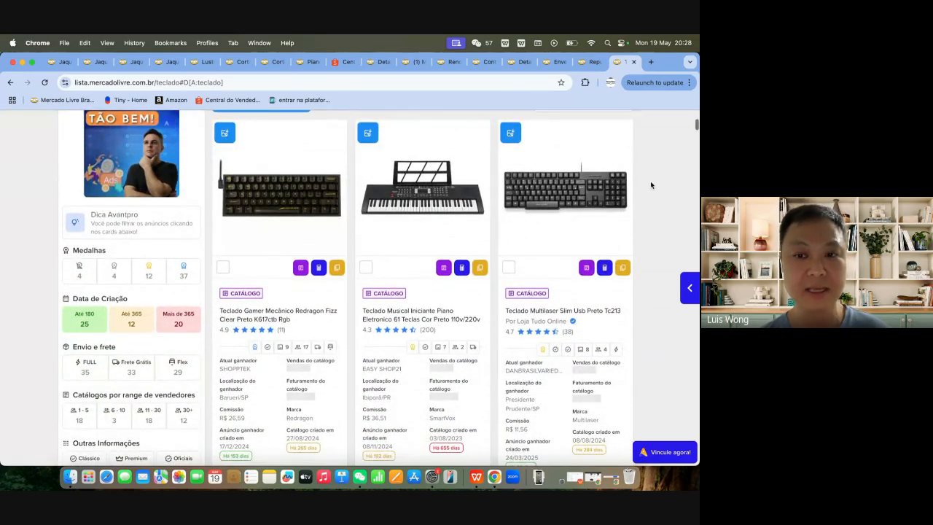
pyautogui.scroll(-3, 651, 185)
pyautogui.scroll(5, 651, 184)
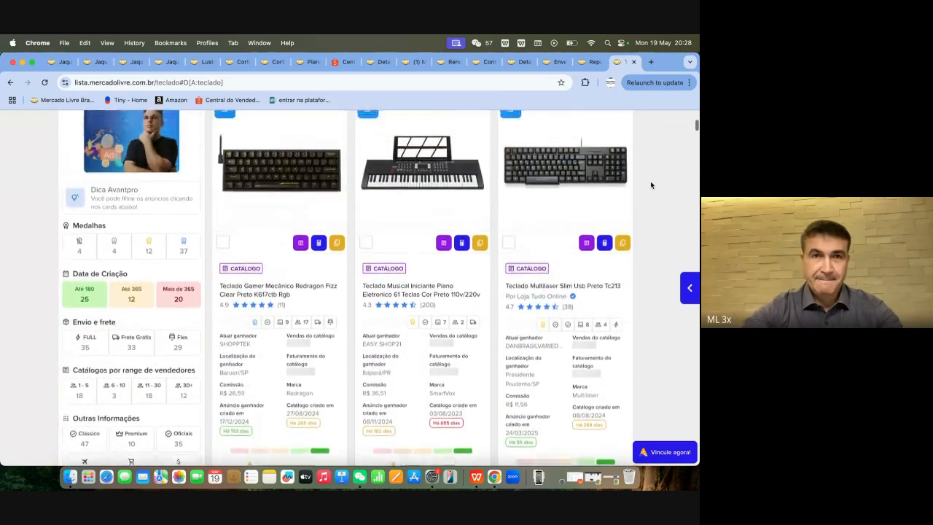
pyautogui.scroll(3, 650, 185)
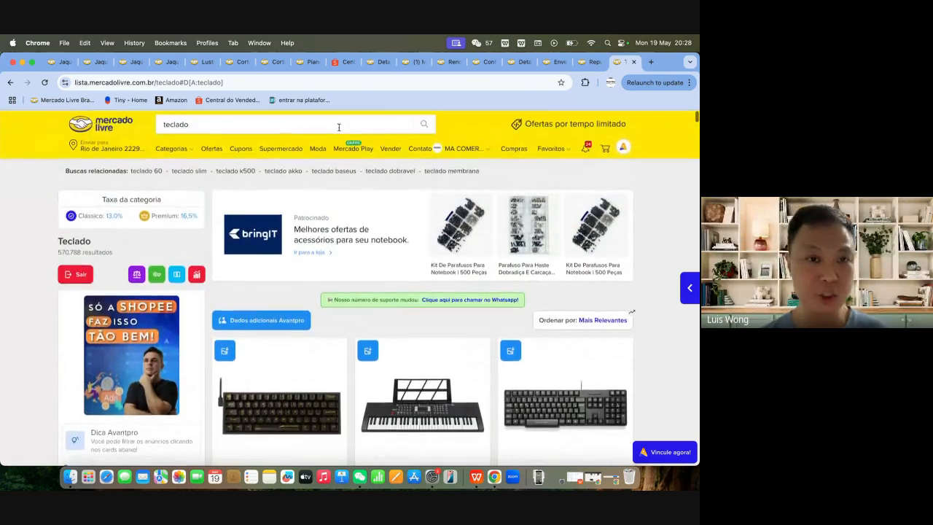
pyautogui.click(236, 123)
pyautogui.click(639, 220)
pyautogui.scroll(-6, 639, 222)
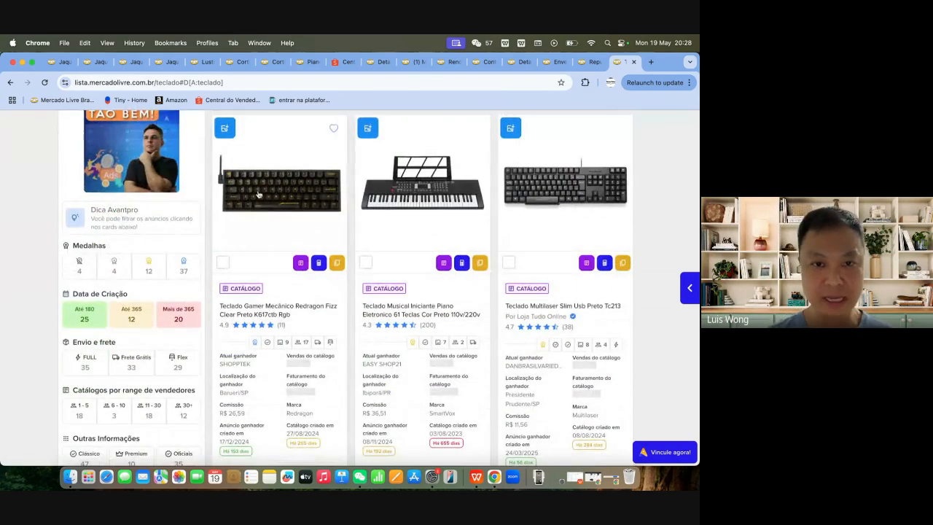
pyautogui.scroll(-5, 440, 235)
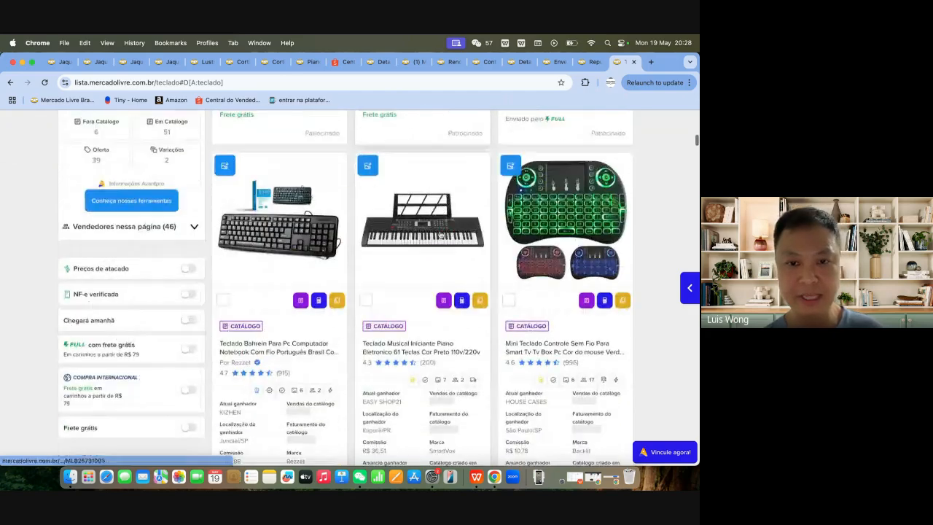
pyautogui.scroll(-8, 439, 272)
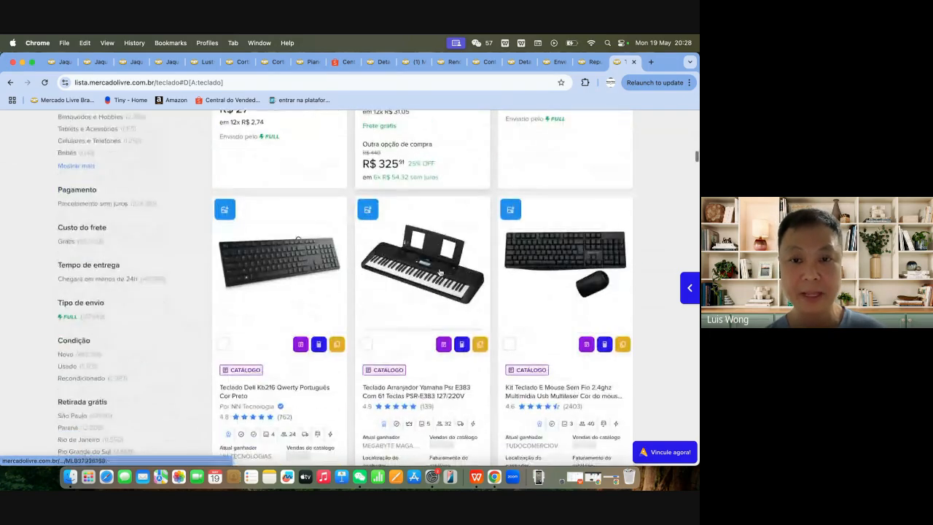
pyautogui.scroll(15, 440, 272)
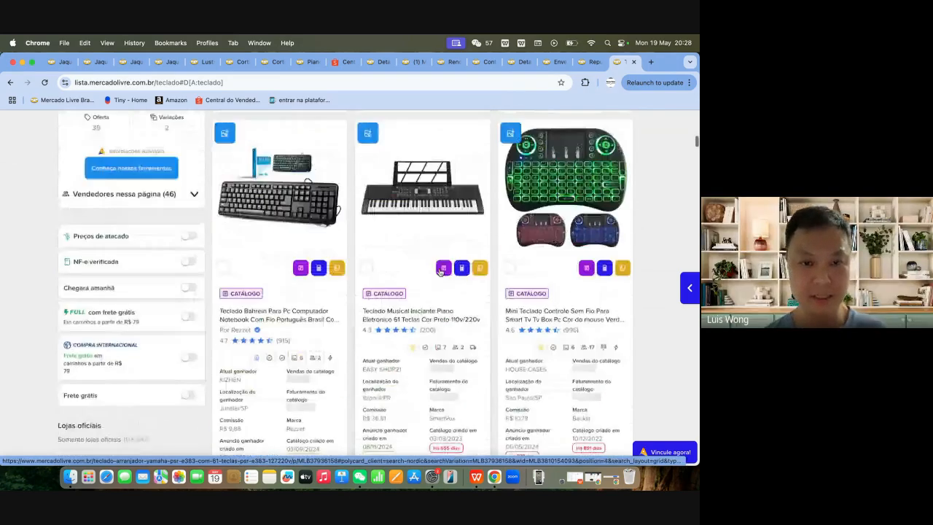
pyautogui.scroll(5, 439, 269)
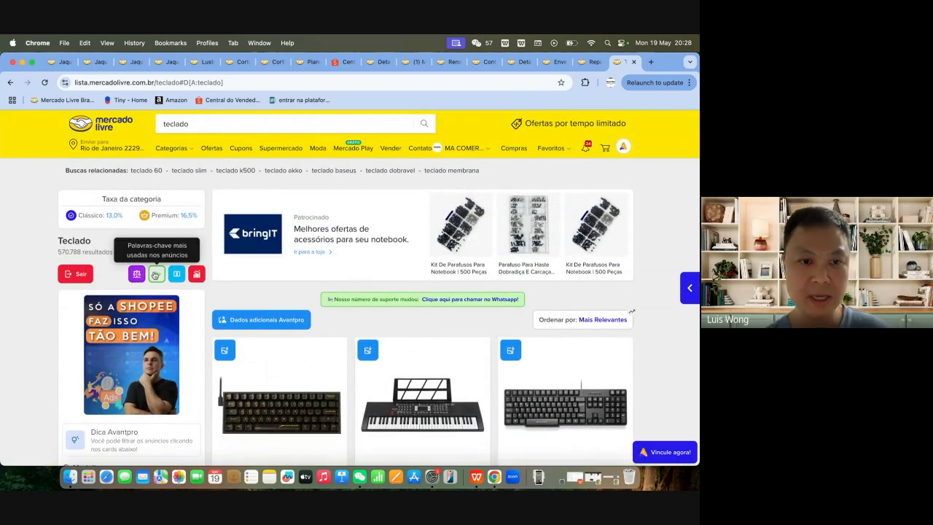
pyautogui.click(156, 274)
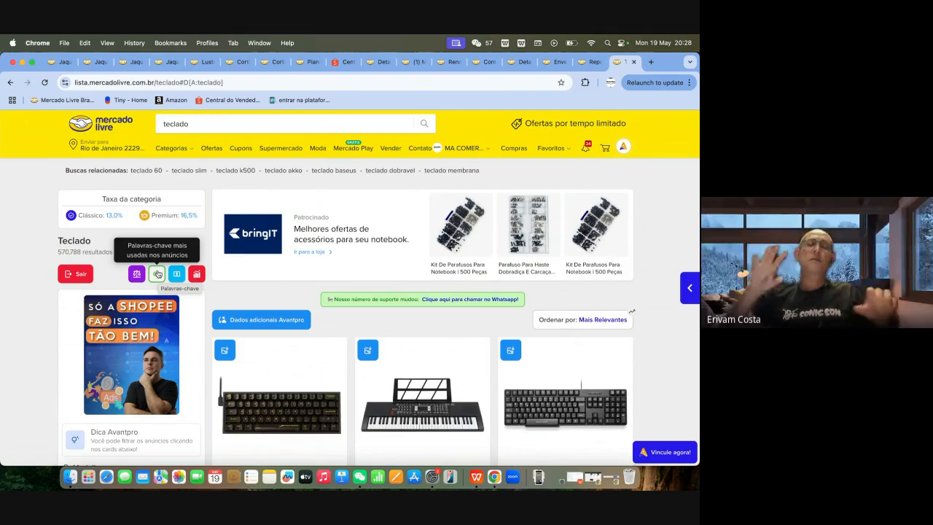
# Step: View the product page of the Teclado Musical Iniciante Piano Eletronico 61 Teclas, and return to the search results
pyautogui.scroll(-1, 268, 292)
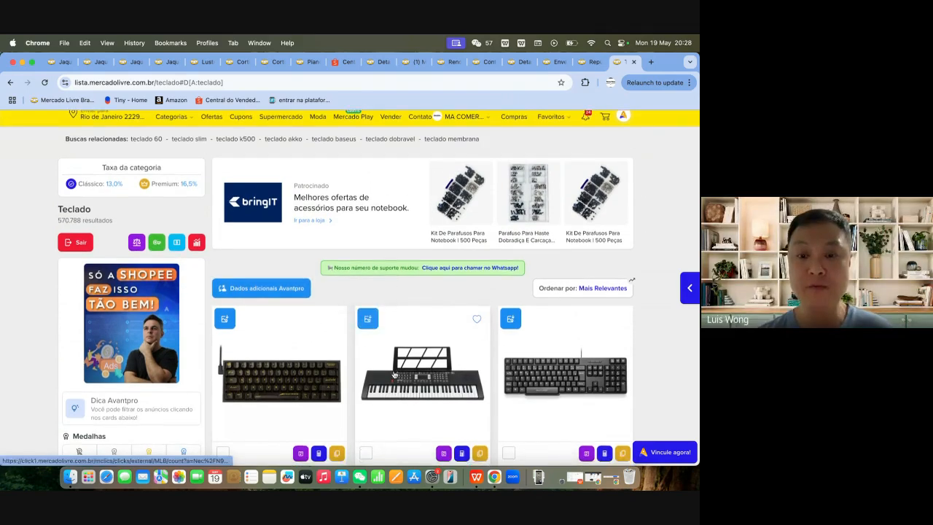
pyautogui.scroll(-4, 398, 395)
pyautogui.click(397, 395)
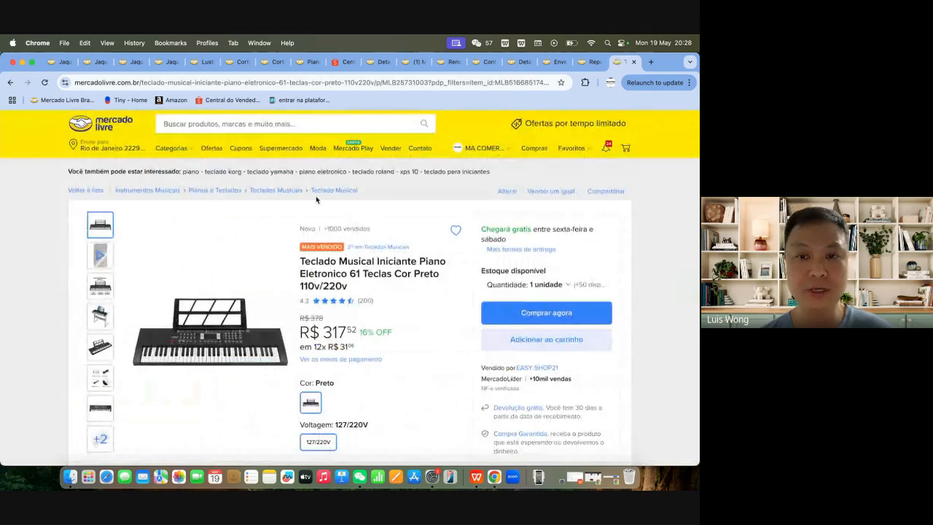
pyautogui.click(11, 82)
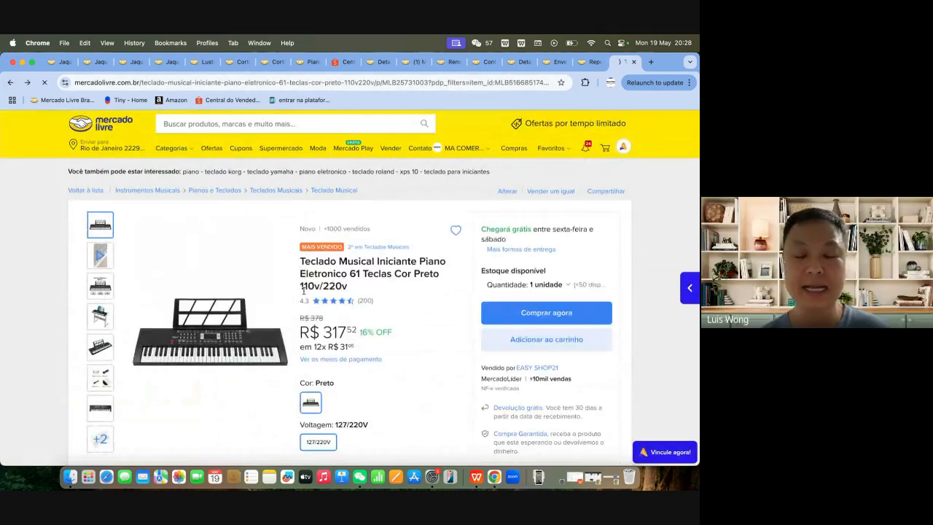
# Step: Examine the reloaded "teclado" results, including the Avantpro seller, commission and creation-date details of the keyboards
pyautogui.scroll(-5, 333, 332)
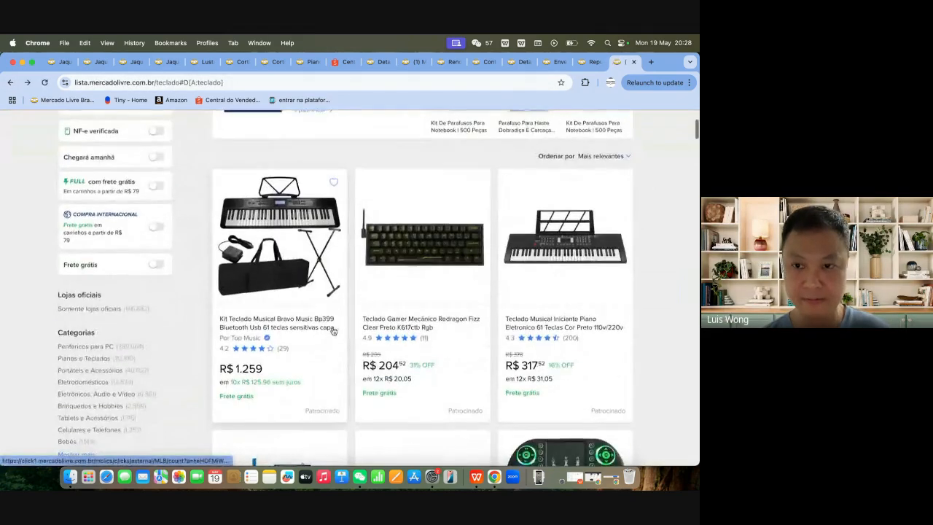
pyautogui.scroll(-10, 333, 331)
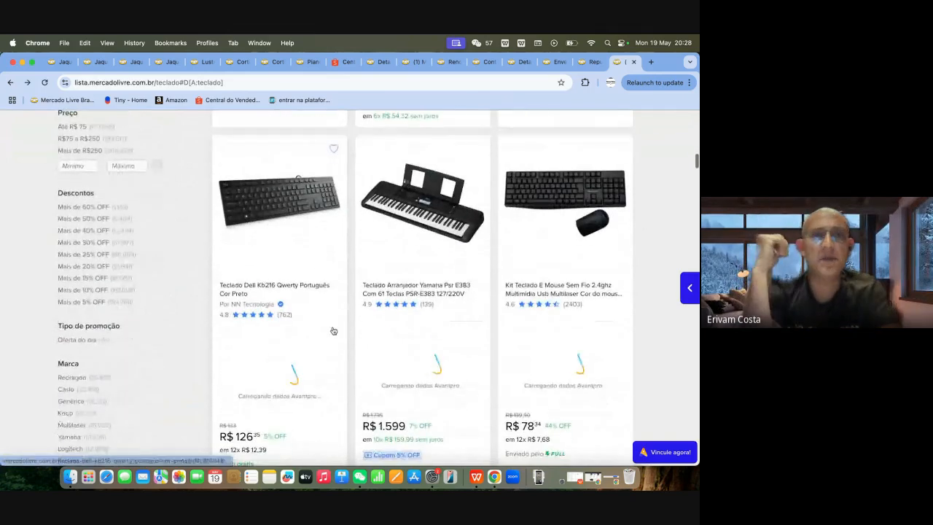
pyautogui.scroll(10, 333, 332)
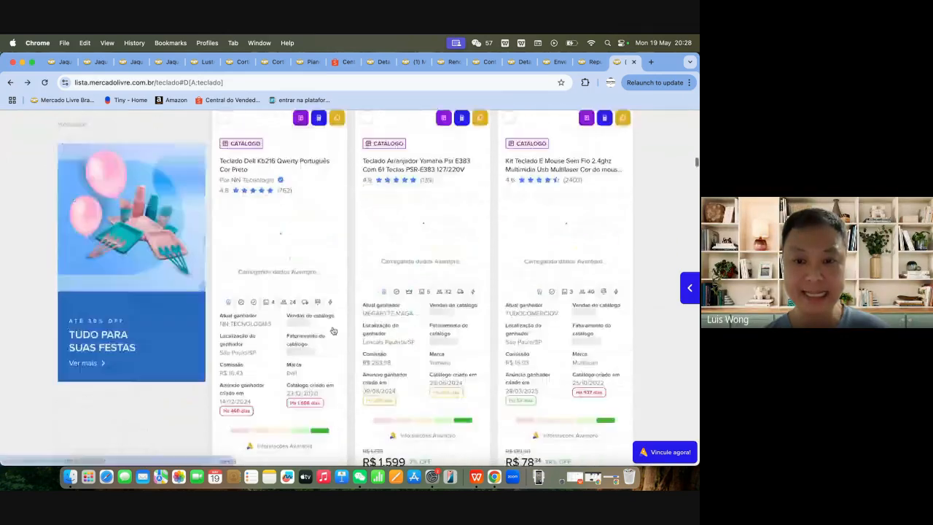
pyautogui.scroll(-10, 333, 332)
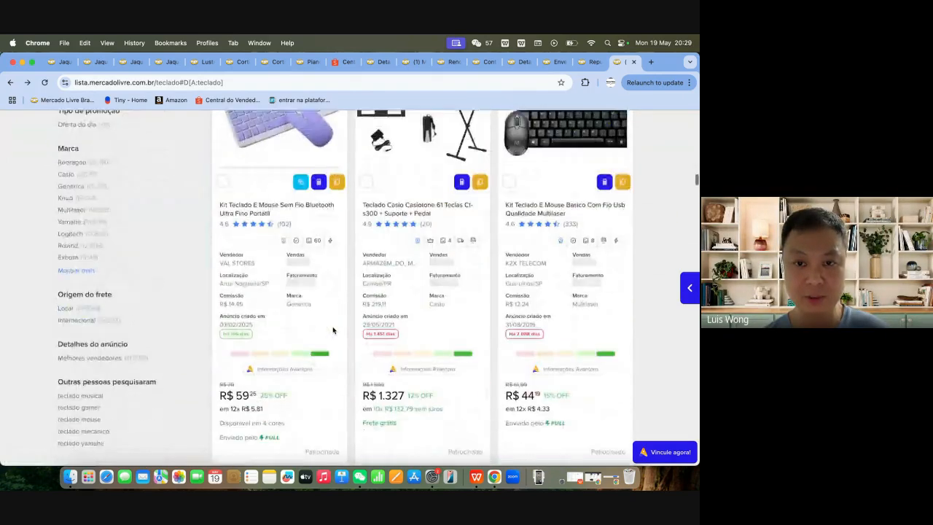
pyautogui.scroll(3, 333, 332)
pyautogui.scroll(-3, 333, 332)
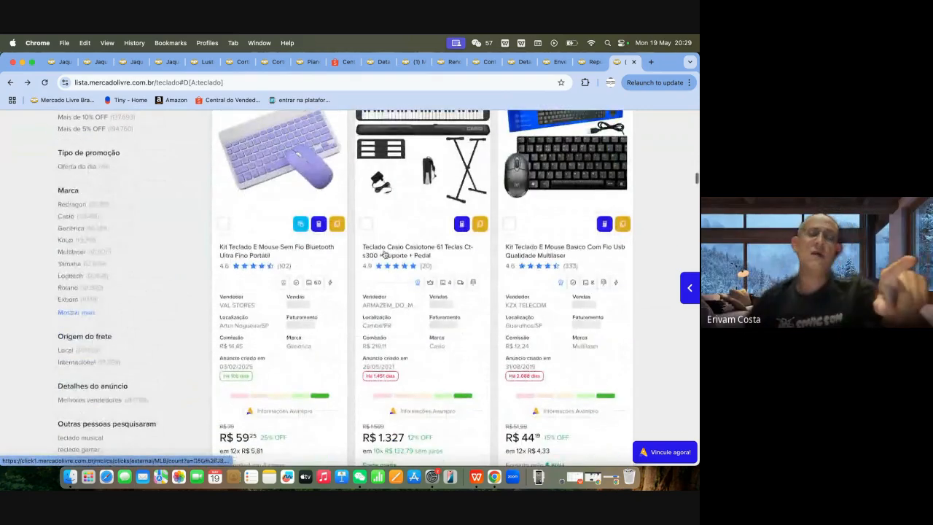
pyautogui.scroll(-1, 426, 264)
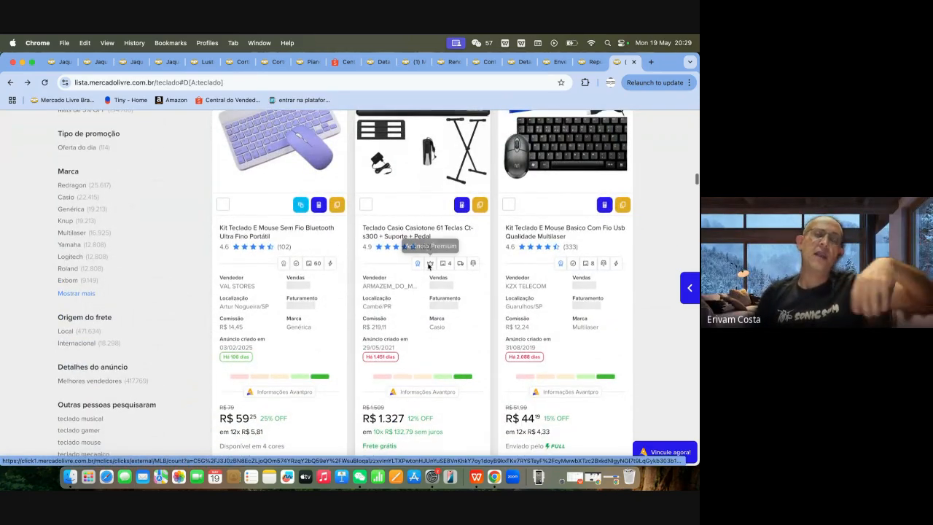
pyautogui.scroll(10, 427, 266)
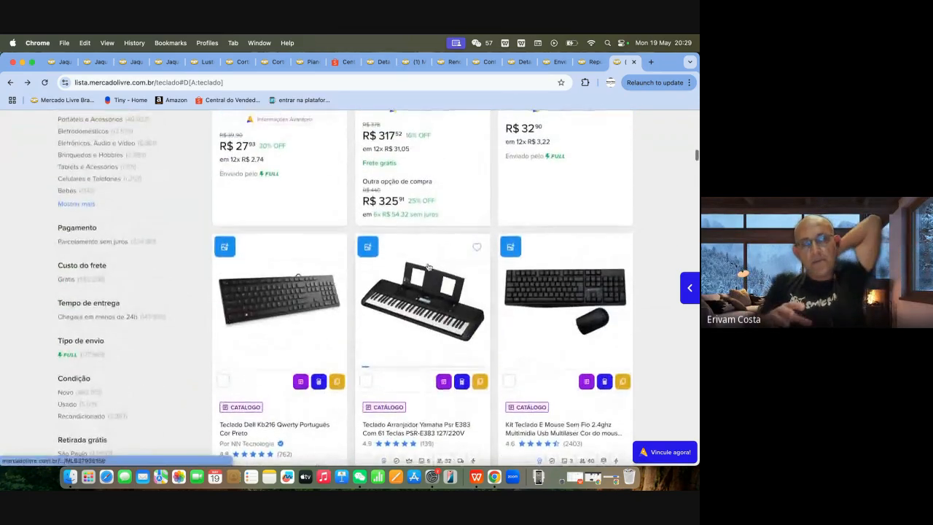
# Step: Open Avantpro's list of the keywords most used in "teclado" listing titles and read through its 20 entries
pyautogui.scroll(10, 428, 267)
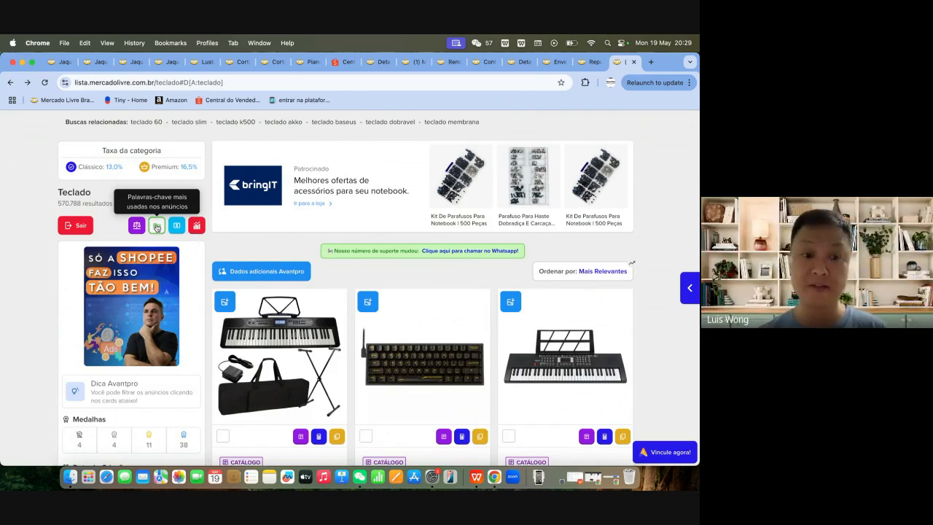
pyautogui.click(156, 227)
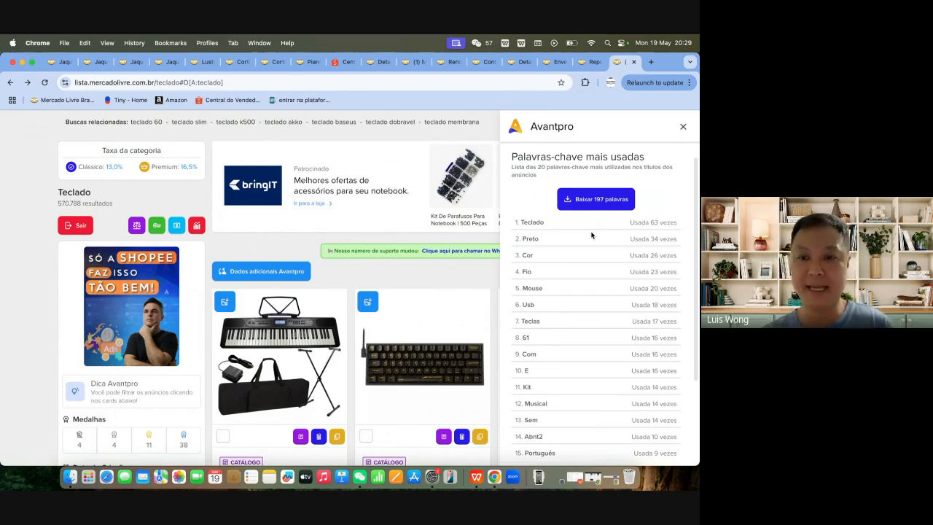
pyautogui.scroll(-3, 595, 288)
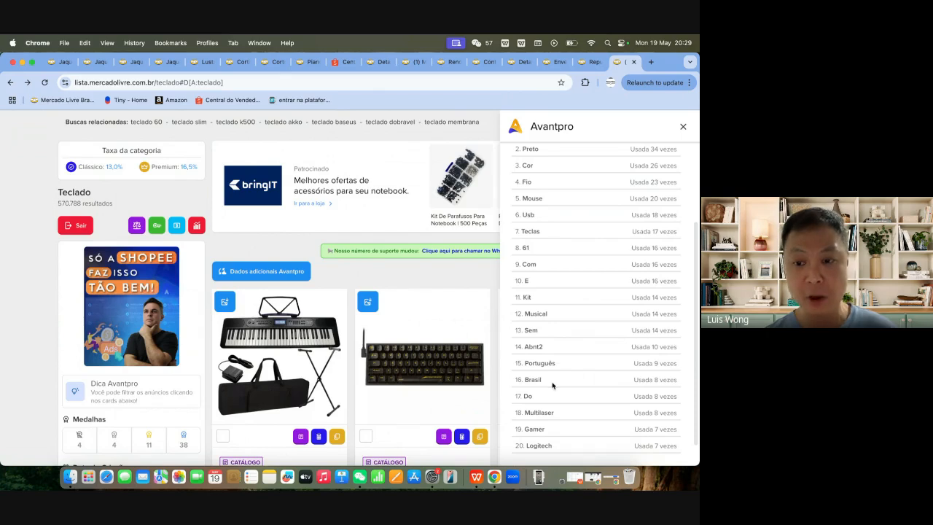
# Step: Highlight "Brasil" in Avantpro's most-used keyword list, read back up to the first entries, and close the list
pyautogui.moveTo(548, 385); pyautogui.dragTo(522, 381)
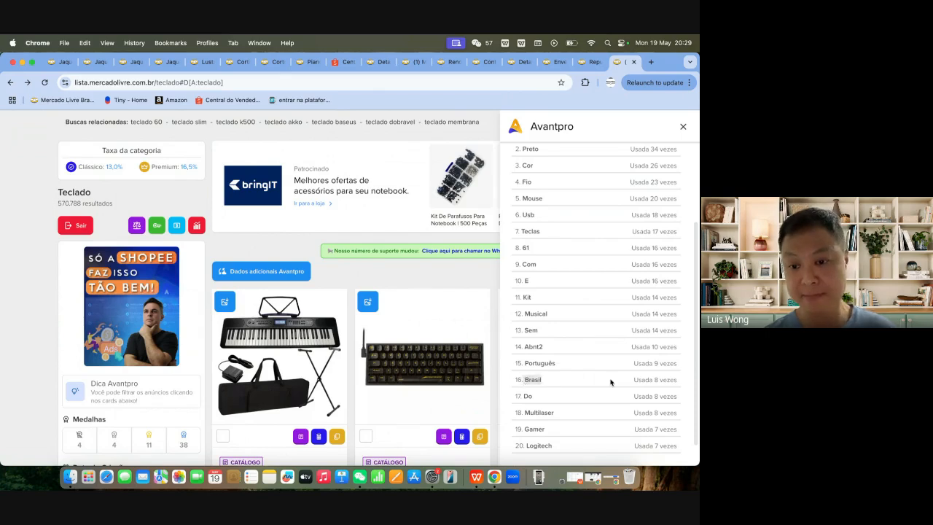
pyautogui.scroll(1, 610, 382)
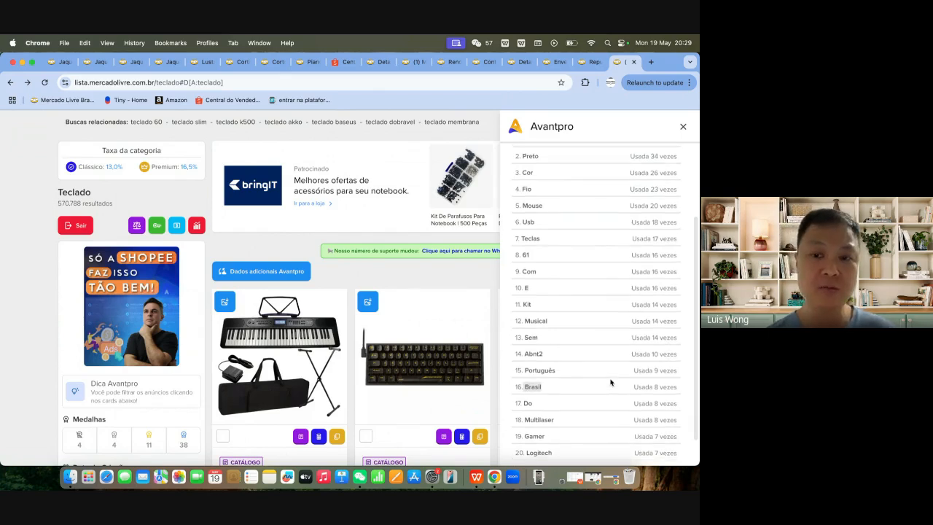
pyautogui.scroll(3, 611, 382)
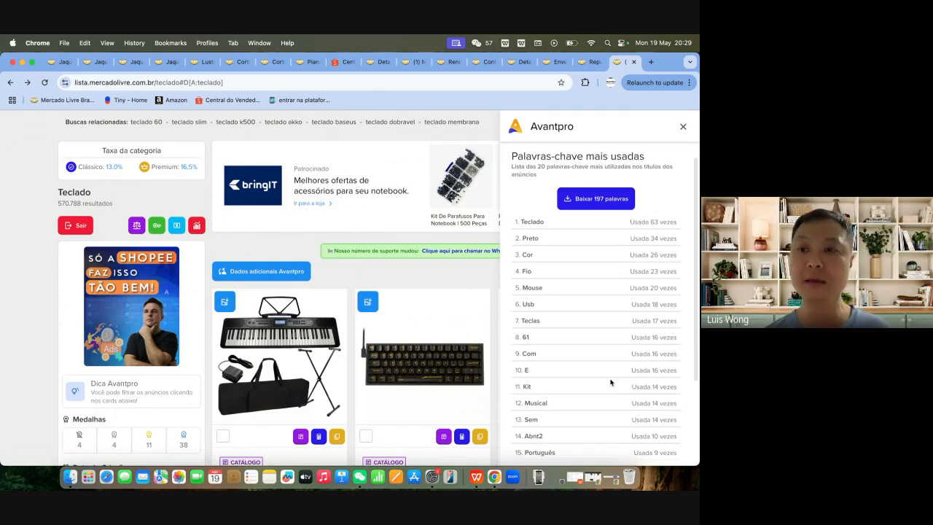
pyautogui.click(683, 127)
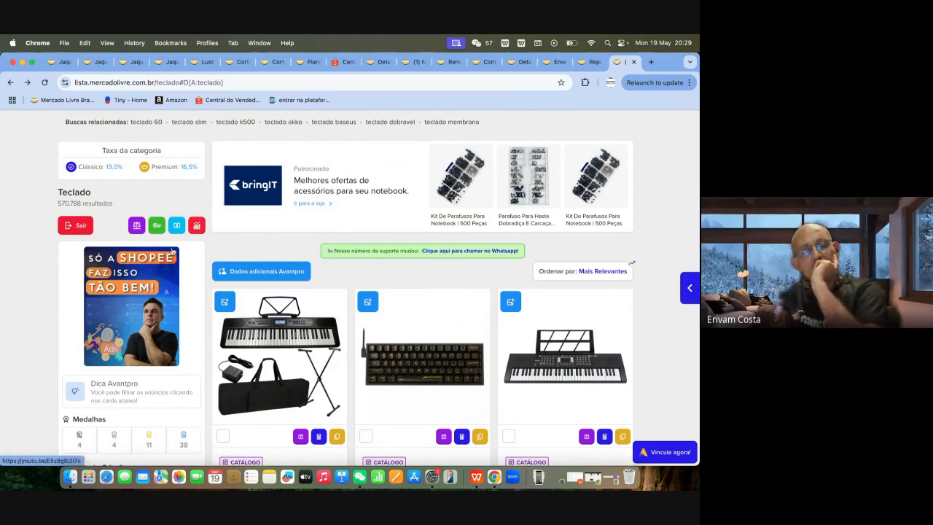
# Step: Find the Teclado Casio Ct-s200 Casiotone Bivolt 61 Teclas in the "teclado" results and open its product page
pyautogui.scroll(-20, 377, 376)
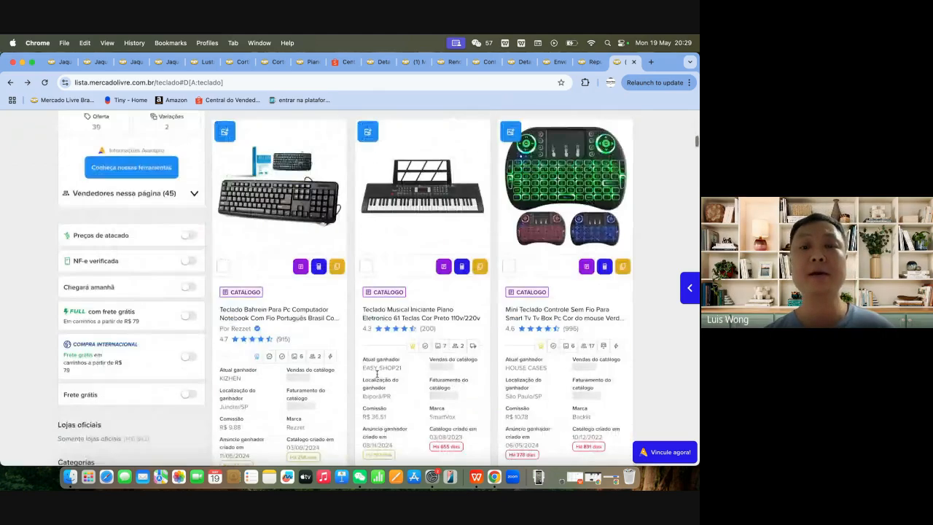
pyautogui.scroll(-15, 377, 377)
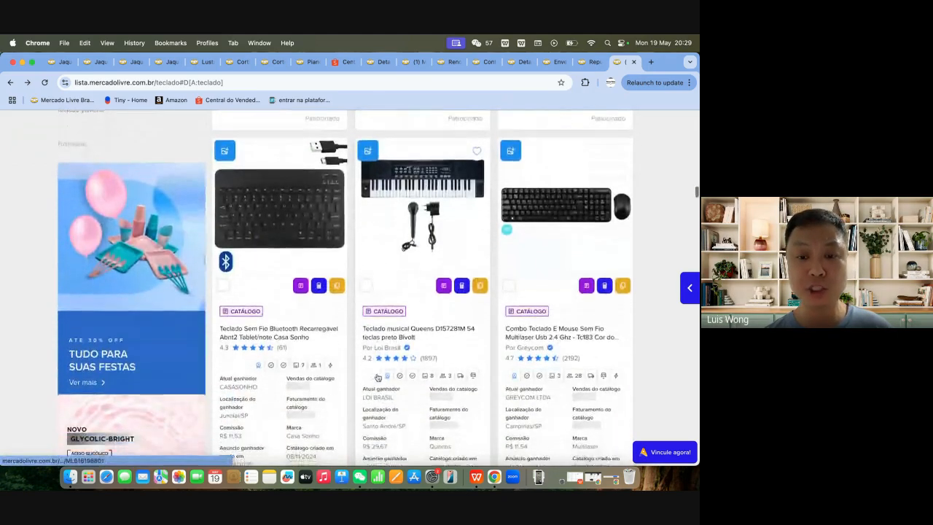
pyautogui.scroll(-10, 377, 376)
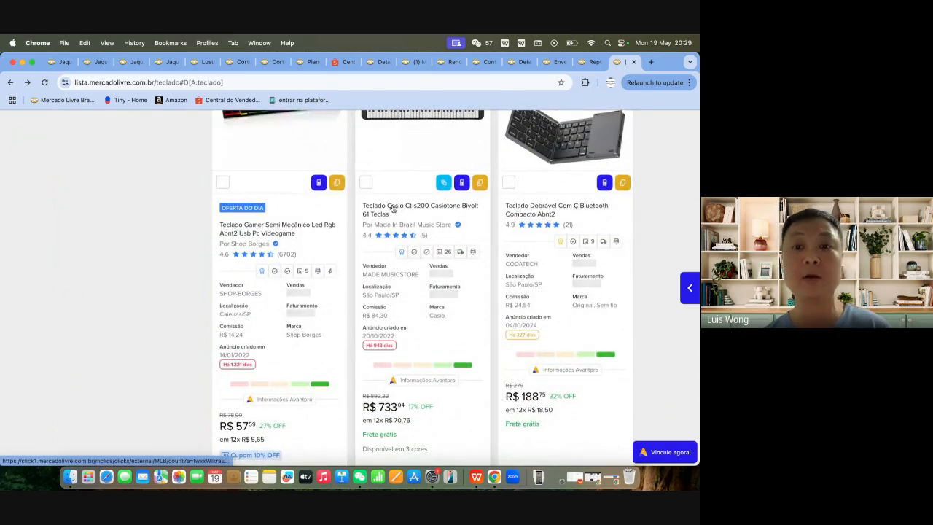
pyautogui.keyDown('super'); pyautogui.click(393, 208); pyautogui.keyUp('super')
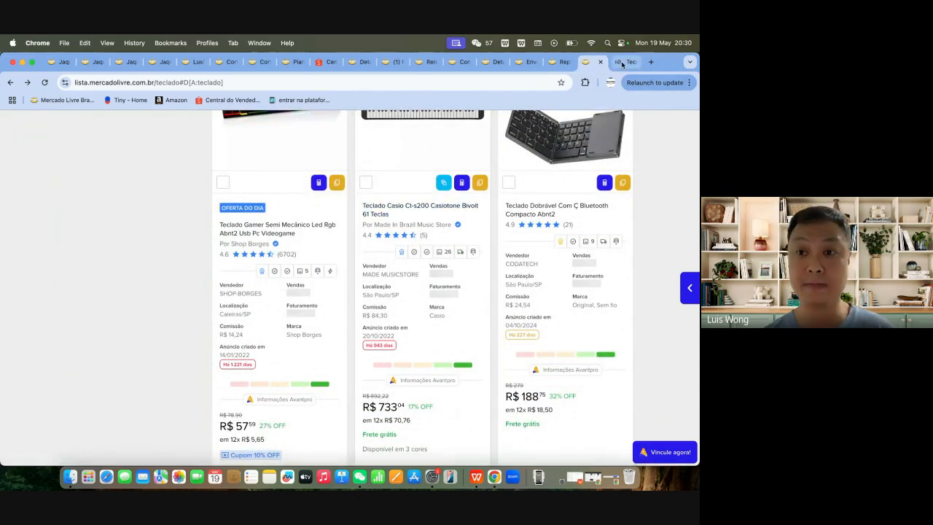
pyautogui.click(621, 62)
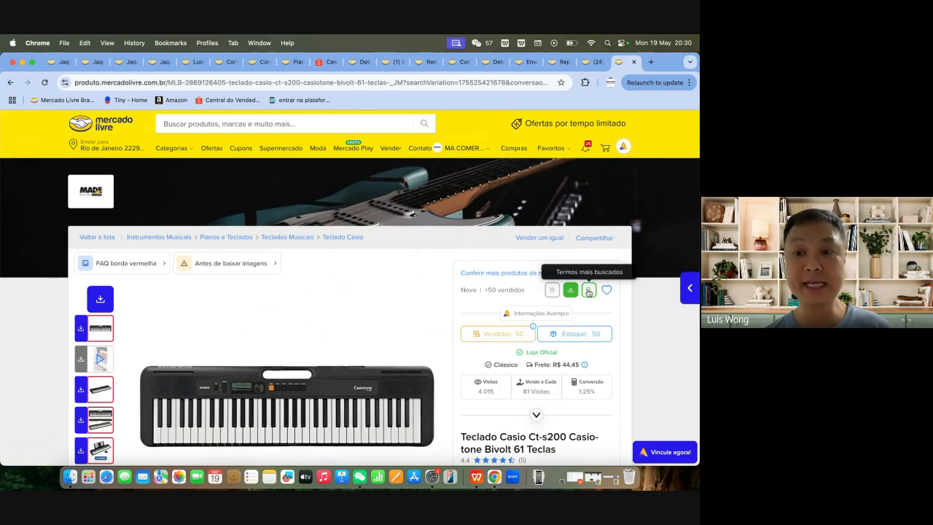
# Step: Open Avantpro's most-searched terms for the Casio keyboard's category, read through the list, and copy its 20 terms
pyautogui.click(588, 291)
pyautogui.click(685, 126)
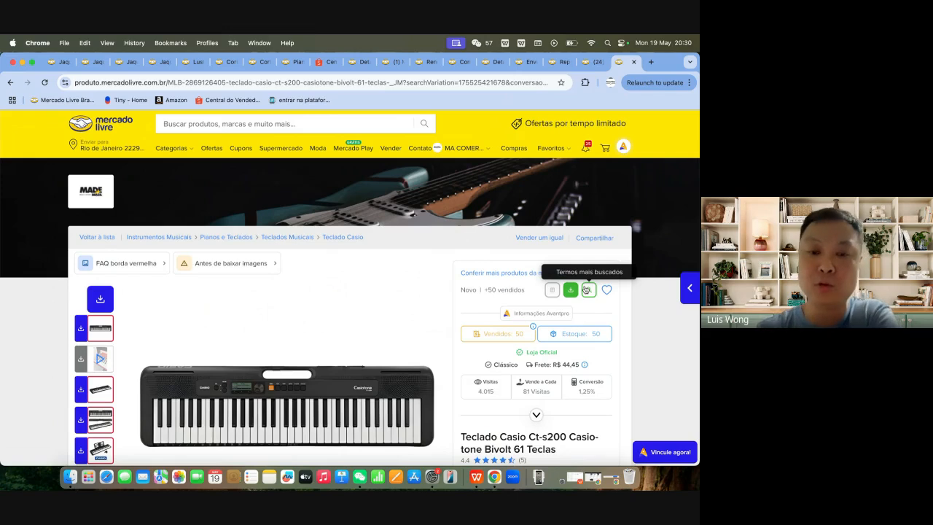
pyautogui.click(585, 290)
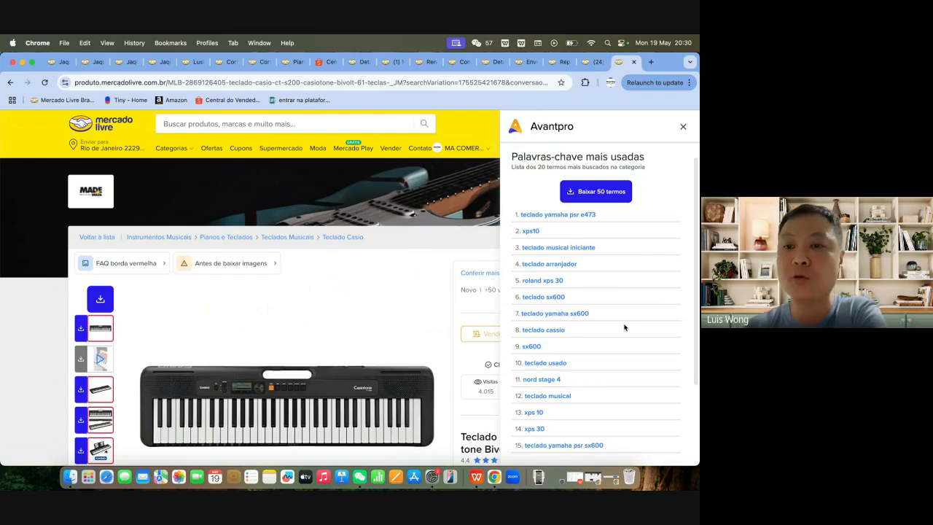
pyautogui.scroll(-3, 633, 340)
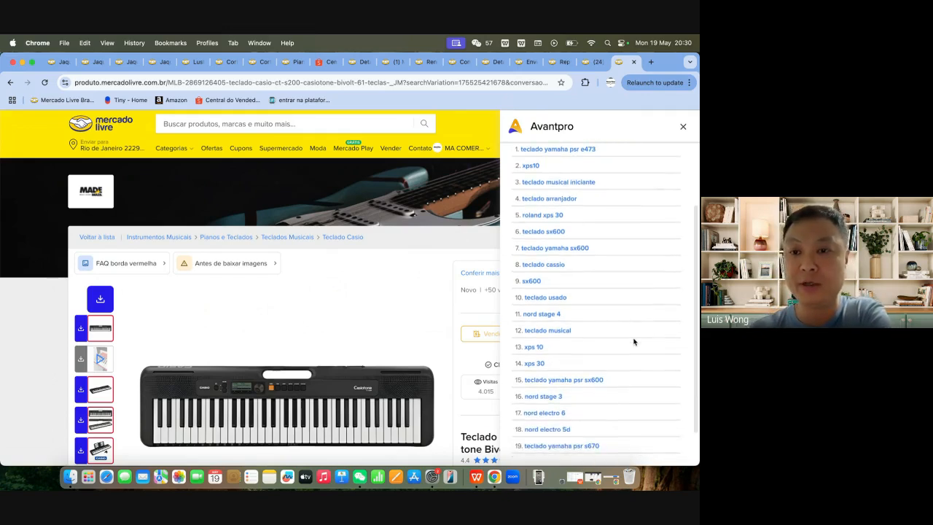
pyautogui.scroll(1, 633, 342)
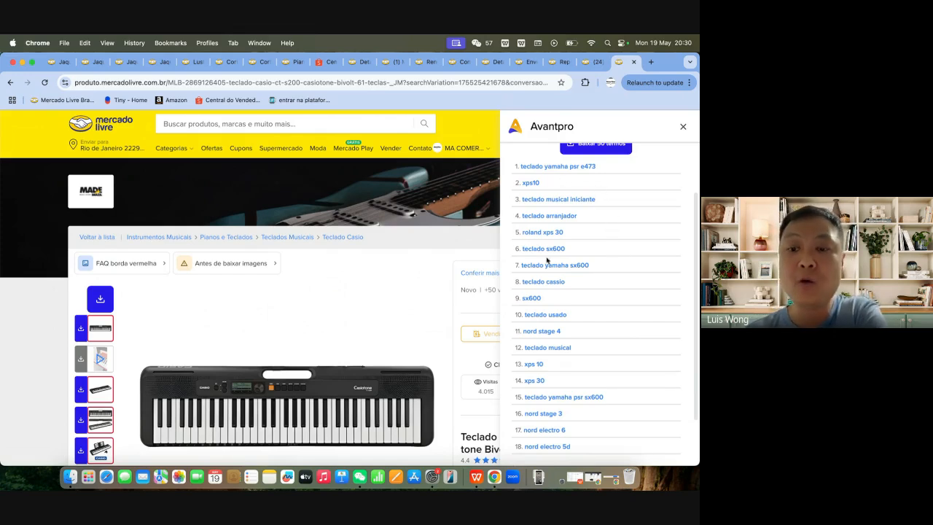
pyautogui.scroll(-2, 560, 283)
pyautogui.scroll(4, 560, 283)
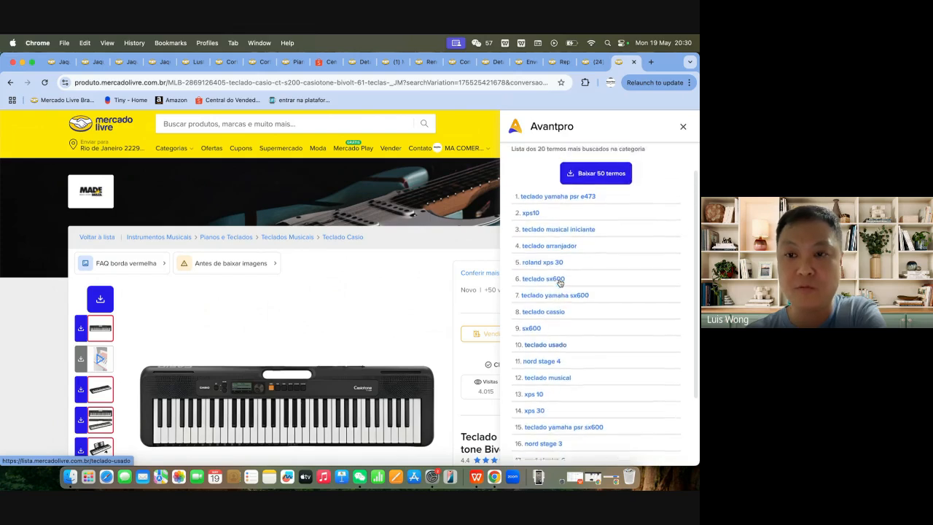
pyautogui.scroll(-1, 559, 282)
pyautogui.moveTo(517, 172); pyautogui.dragTo(603, 457)
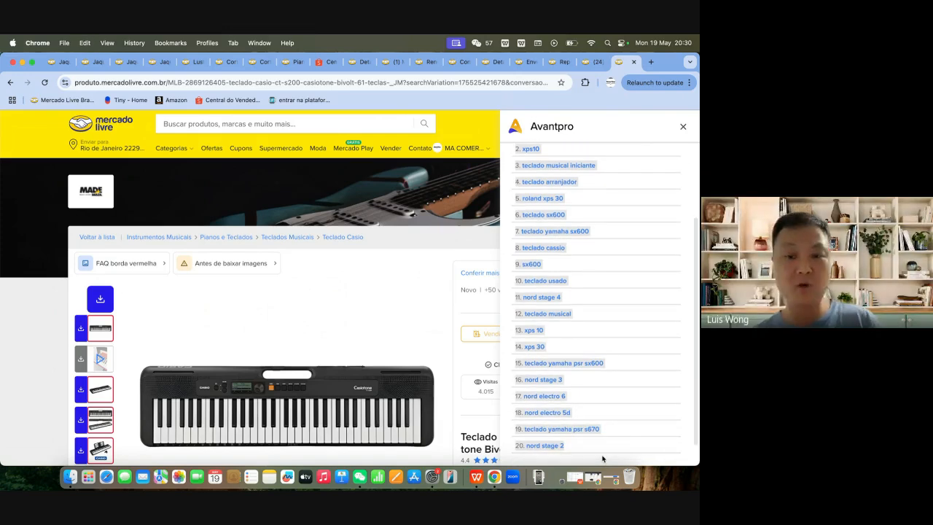
# Step: Switch to WPS Office, close the MA bd62 spreadsheet and the CONTRATO document, and return to the home page
pyautogui.click(477, 477)
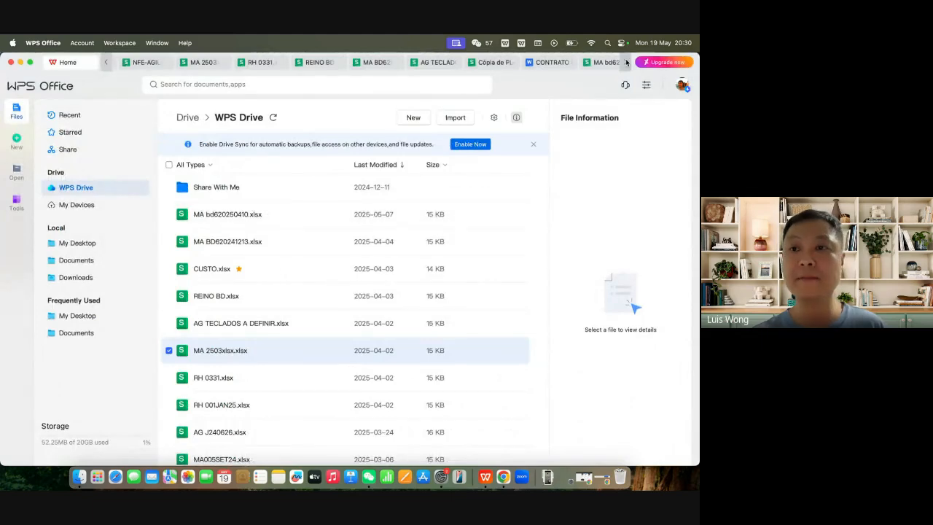
pyautogui.click(626, 64)
pyautogui.click(626, 64)
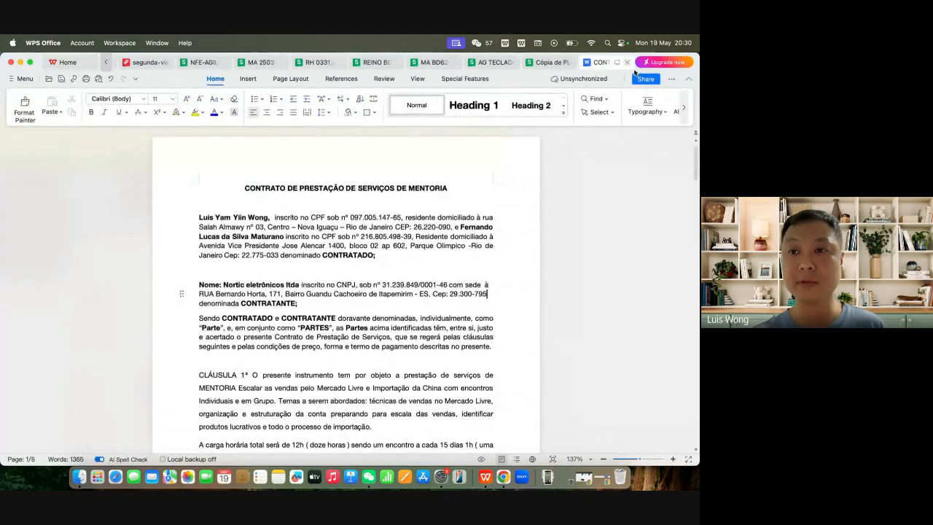
pyautogui.click(628, 64)
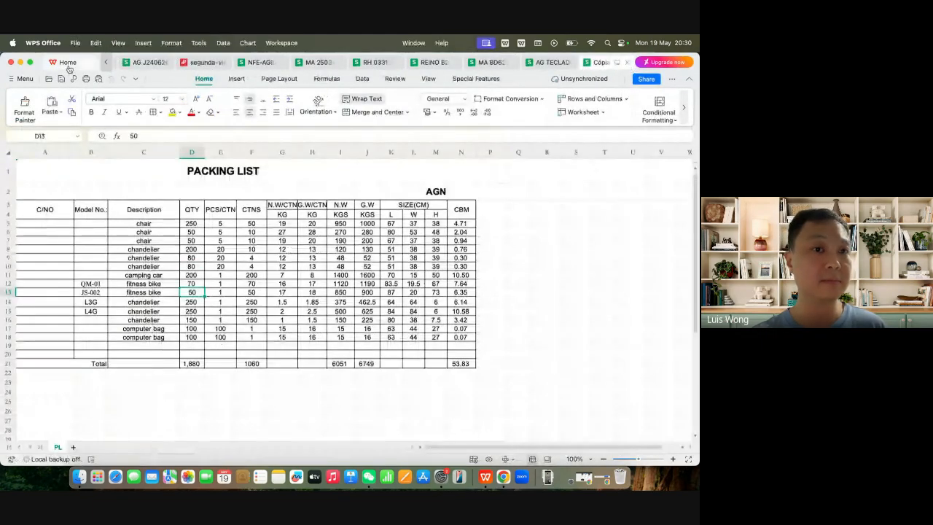
pyautogui.click(64, 62)
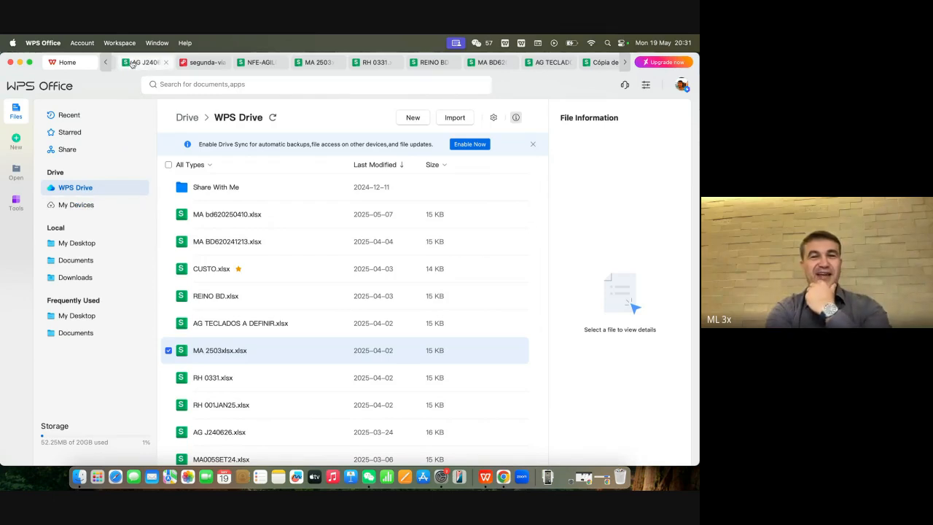
pyautogui.click(105, 63)
pyautogui.click(104, 63)
pyautogui.click(105, 63)
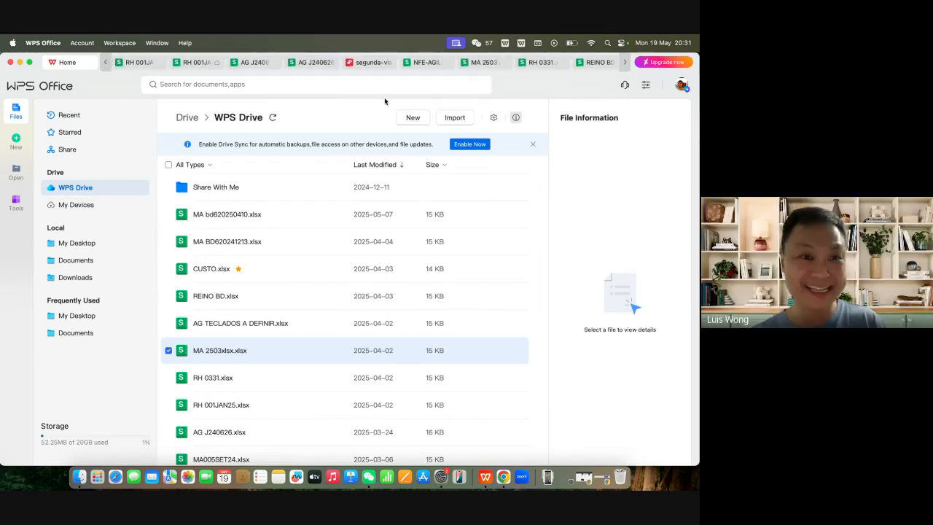
pyautogui.click(70, 64)
pyautogui.click(70, 64)
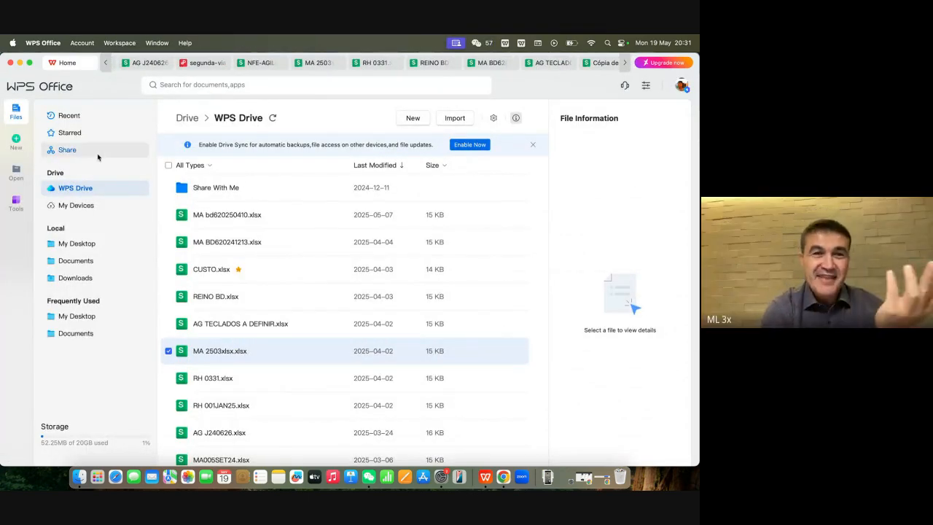
# Step: Create a blank text document and paste the copied most-searched keyboard terms into it
pyautogui.click(15, 140)
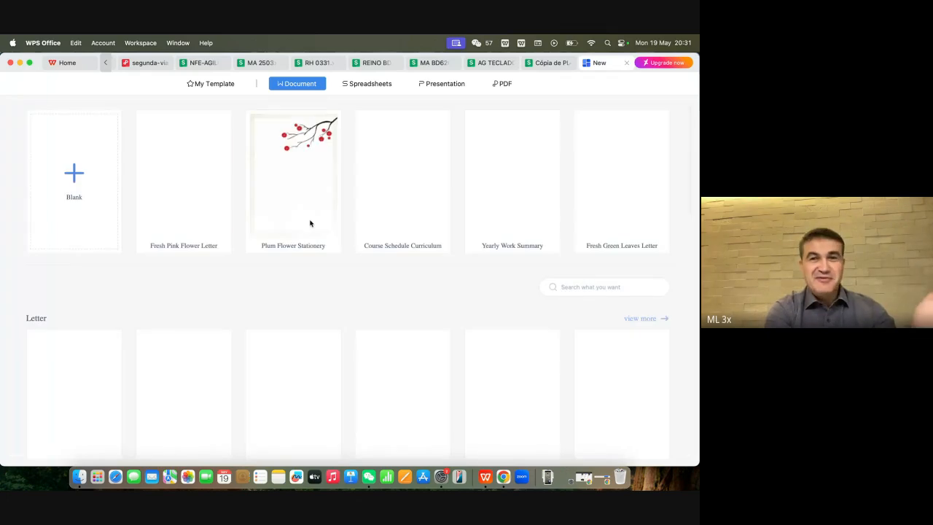
pyautogui.click(74, 185)
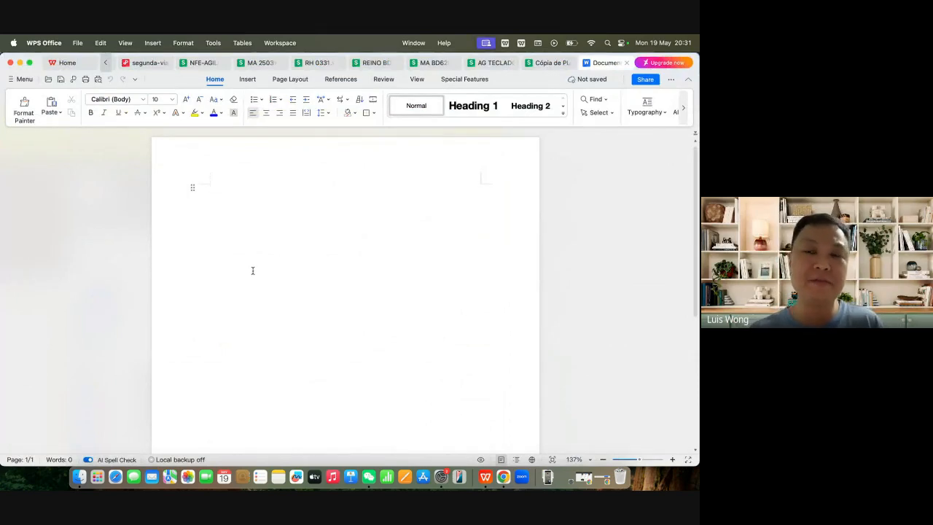
pyautogui.write('teclado yamaha psr e473 2. xps10 3. teclado musical iniciante 4. teclado arranjador 5. roland xps 30 6. teclado sx600 7. teclado yamaha sx600 8. teclado cassio 9. sx600 10. teclado usado 11. nord stage 4 12. teclado musical 13. xps 10 14. xps 30 15. teclado yamaha psr sx600 16. nord stage 3 17. nord electro 6 18. nord electro 5d 19. teclado yamaha psr s670 20. nord stage 2')
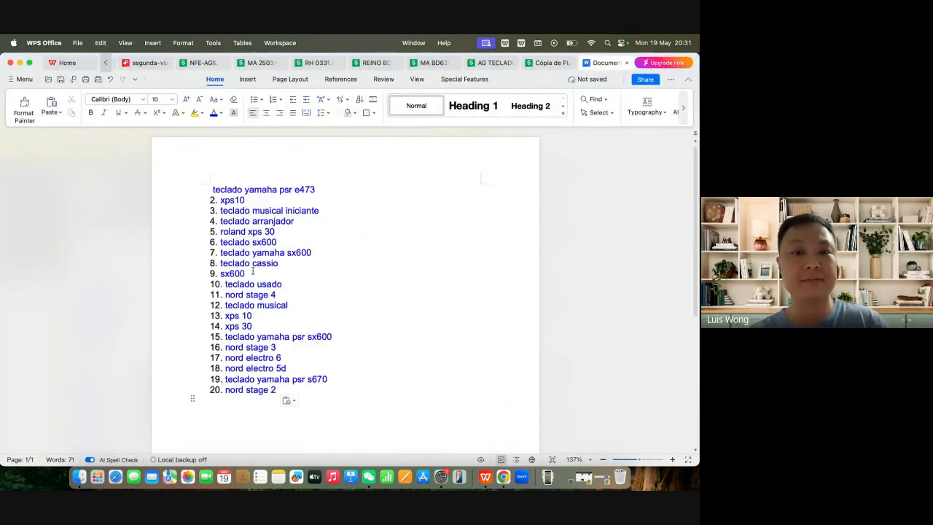
pyautogui.click(333, 190)
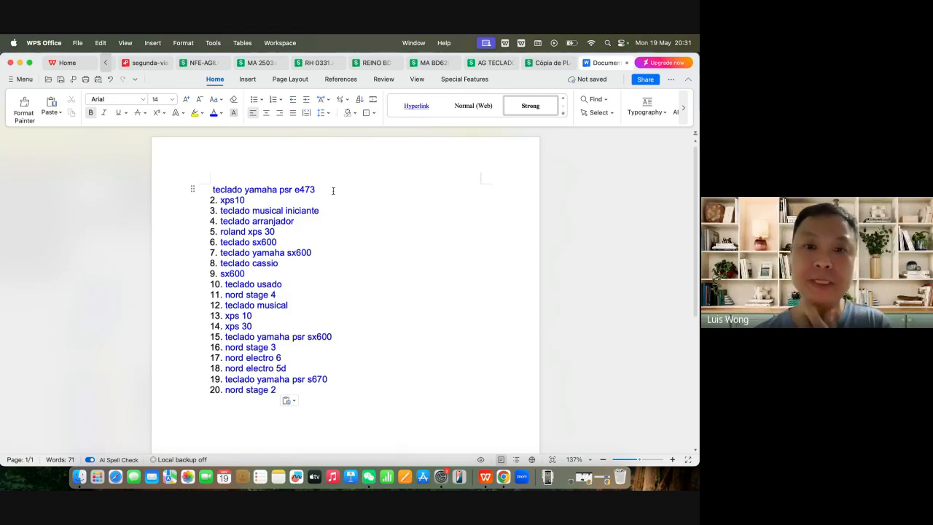
pyautogui.press('super+BackSpace')
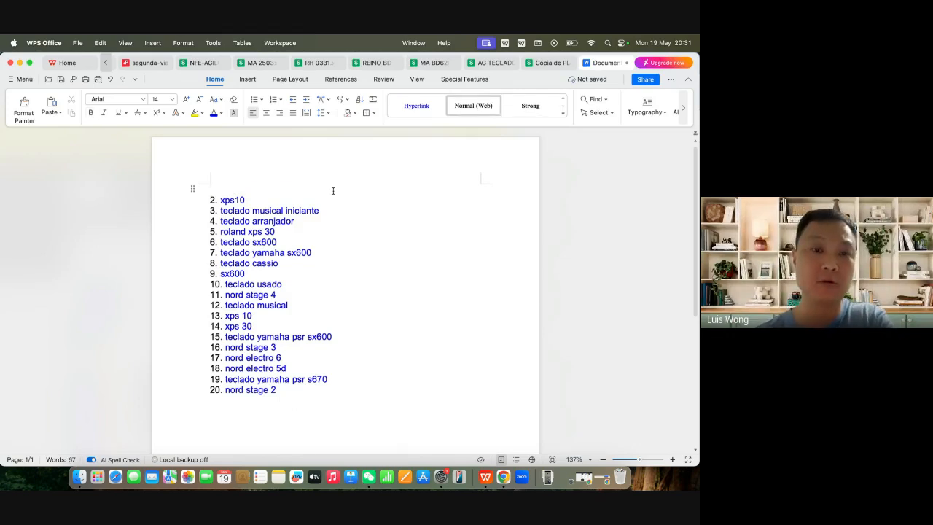
pyautogui.click(110, 80)
# Step: Delete the Yamaha model wording from the first term, shortening it to "teclado 3"
pyautogui.click(261, 188)
pyautogui.moveTo(245, 189); pyautogui.dragTo(314, 191)
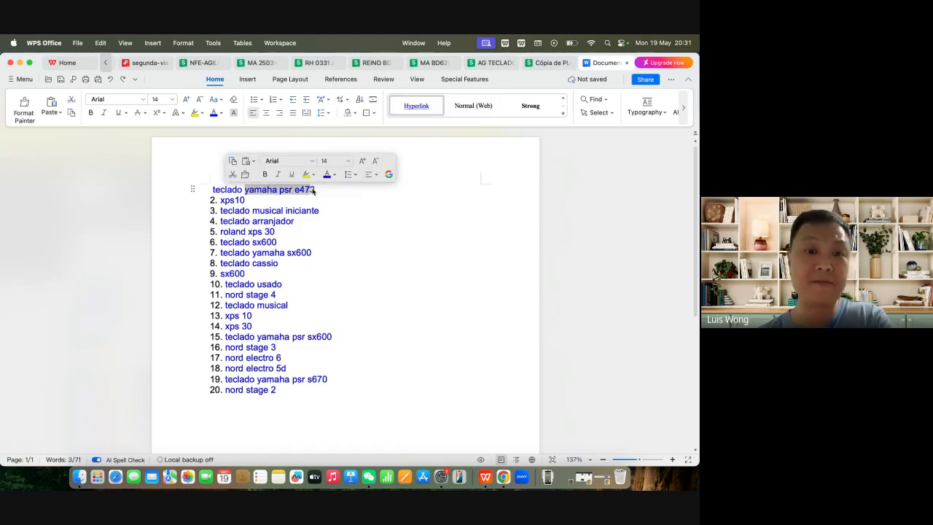
pyautogui.write('3')
pyautogui.press('BackSpace')
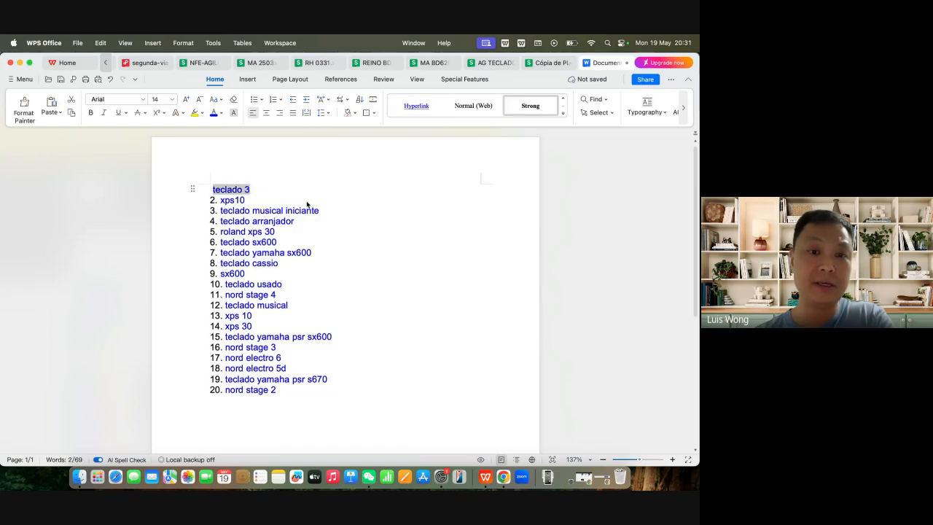
pyautogui.click(307, 203)
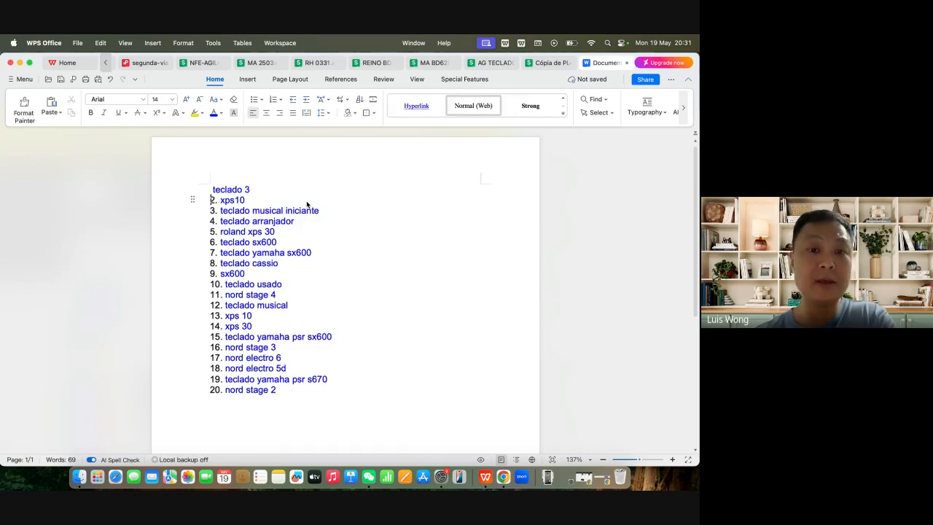
# Step: Highlight entry 3, "teclado musical iniciante", and entry 4, "teclado arranjador", to point them out as relevant terms
pyautogui.click(222, 210)
pyautogui.moveTo(222, 210); pyautogui.dragTo(328, 212)
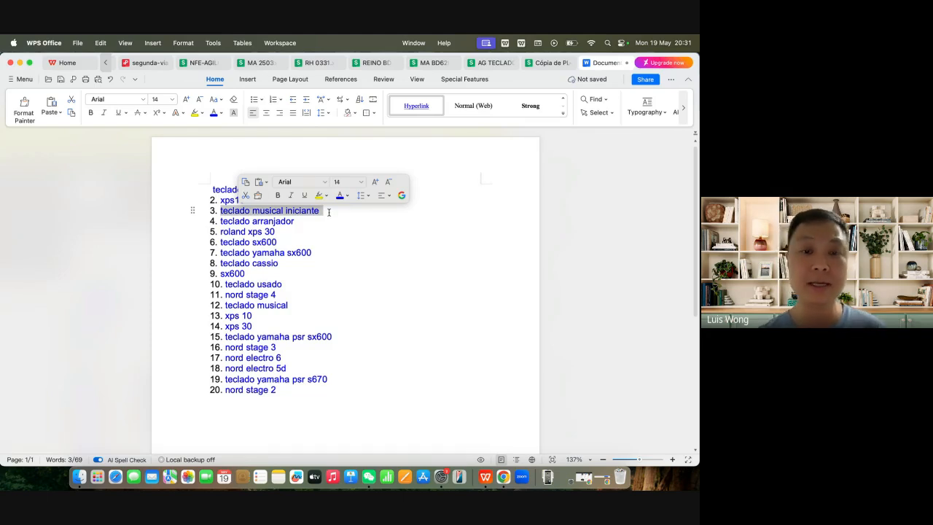
pyautogui.click(329, 212)
pyautogui.moveTo(221, 210); pyautogui.dragTo(319, 209)
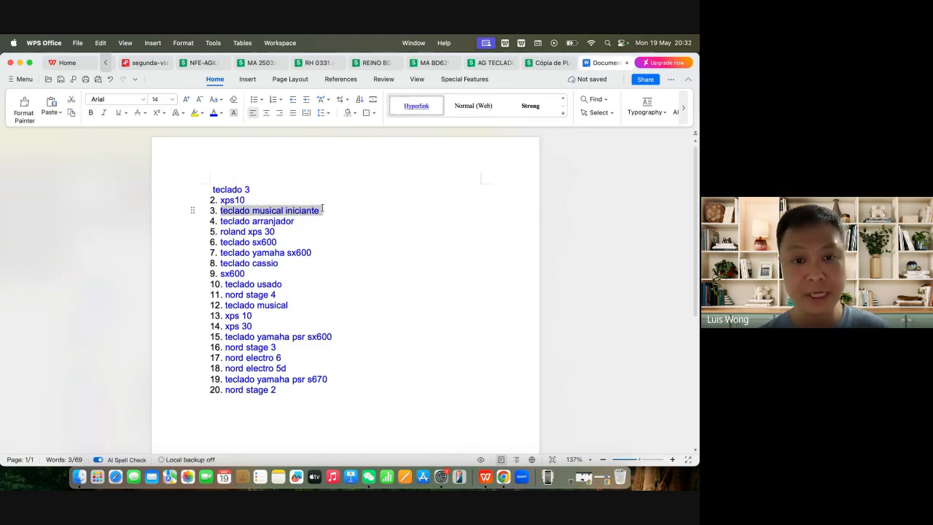
pyautogui.click(325, 207)
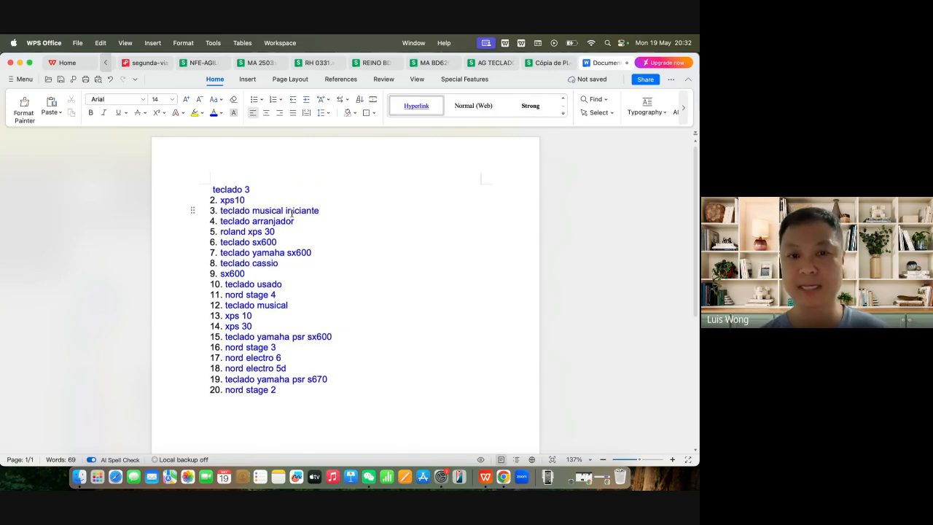
pyautogui.tripleClick(266, 220)
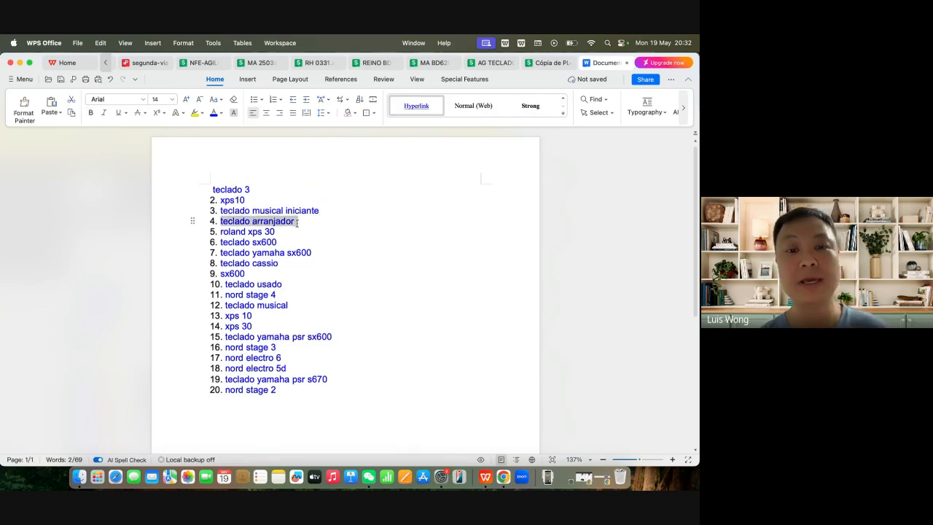
# Step: Delete "roland xps 30" from entry 5 and the repeated word "teclado" from entry 4
pyautogui.click(223, 223)
pyautogui.moveTo(222, 231); pyautogui.dragTo(277, 231)
pyautogui.press('BackSpace')
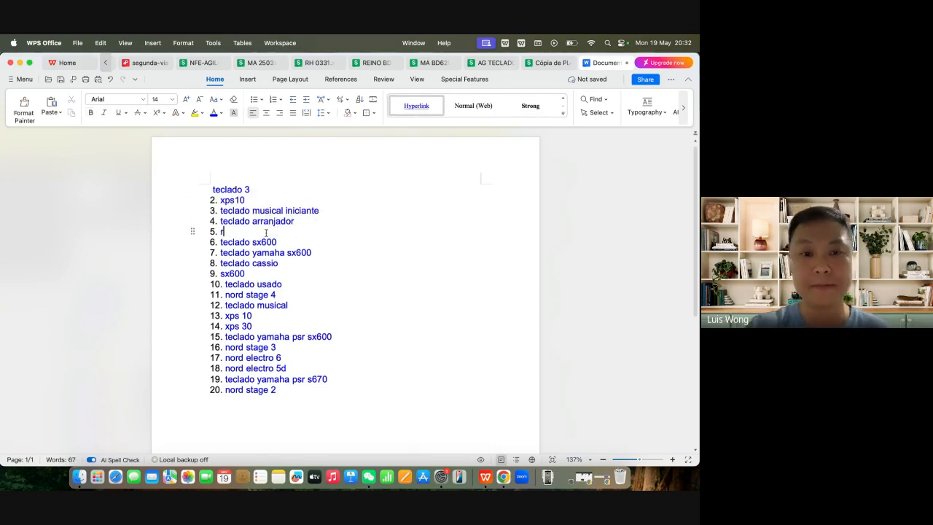
pyautogui.press('BackSpace')
pyautogui.moveTo(250, 220); pyautogui.dragTo(222, 221)
pyautogui.press('BackSpace')
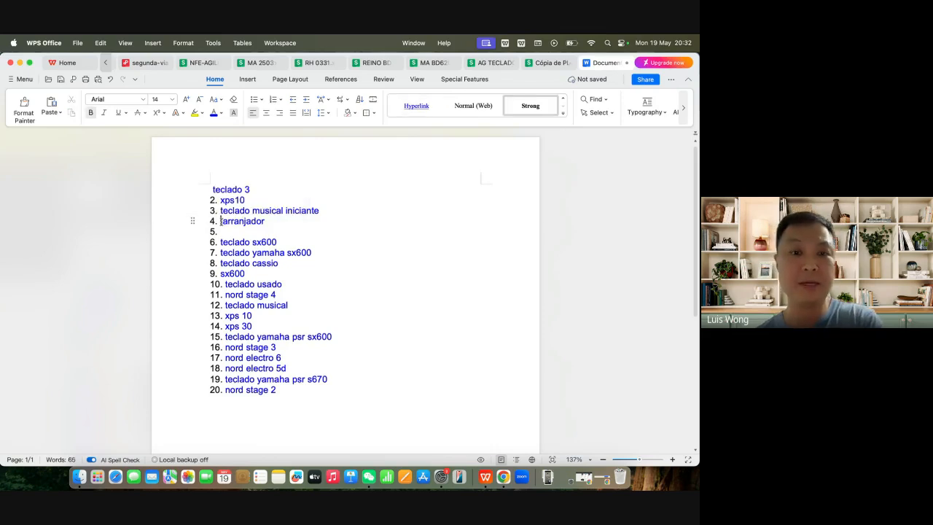
# Step: Delete the repeated word "teclado" from entry 3 and "xps10" from entry 2
pyautogui.moveTo(248, 211); pyautogui.dragTo(222, 211)
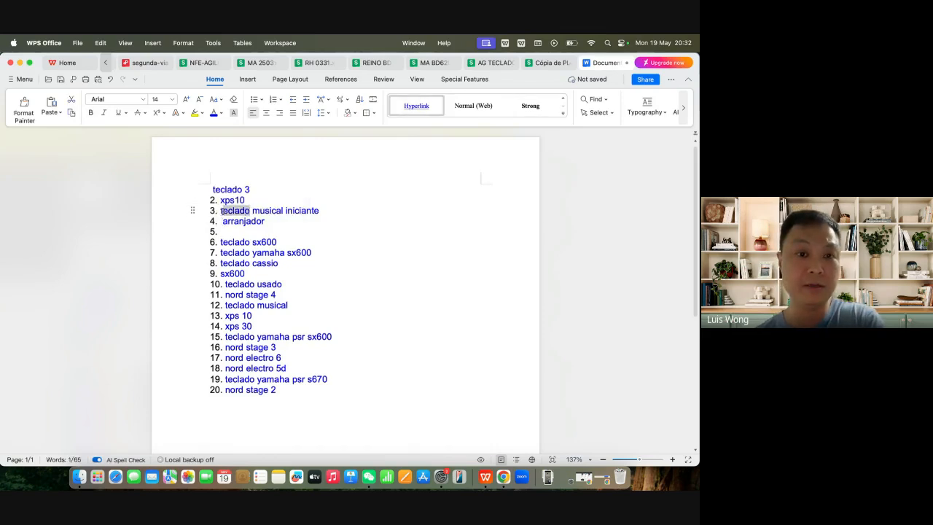
pyautogui.press('BackSpace')
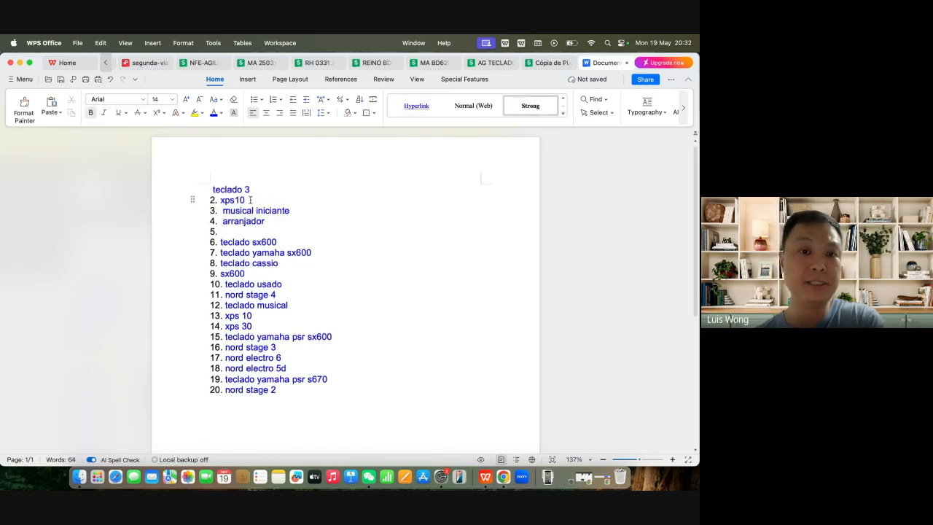
pyautogui.moveTo(250, 200); pyautogui.dragTo(220, 200)
pyautogui.press('BackSpace')
pyautogui.click(255, 190)
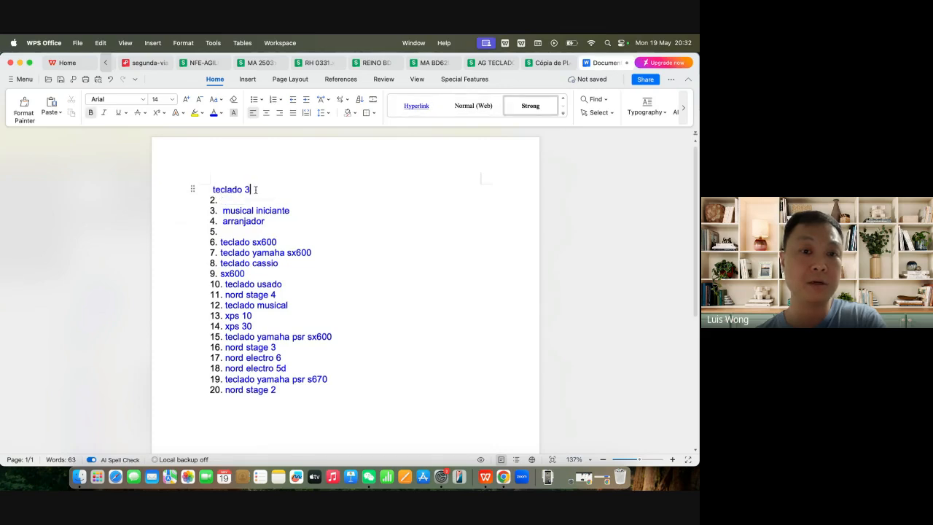
pyautogui.doubleClick(255, 189)
pyautogui.click(255, 190)
pyautogui.doubleClick(256, 189)
pyautogui.click(255, 189)
pyautogui.doubleClick(255, 190)
pyautogui.click(255, 189)
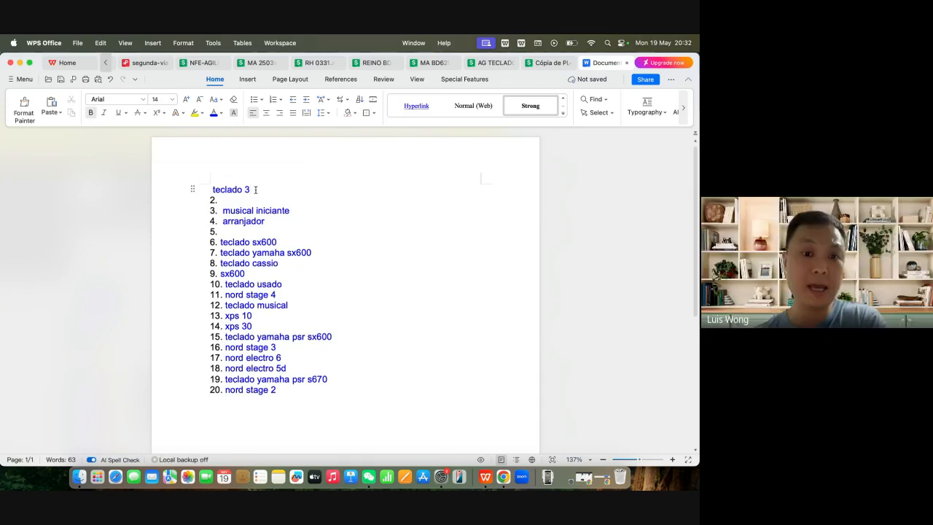
# Step: Delete the terms in entries 6 through 11 and 13 through 20, keeping "teclado musical"
pyautogui.click(221, 241)
pyautogui.moveTo(220, 242); pyautogui.dragTo(289, 292)
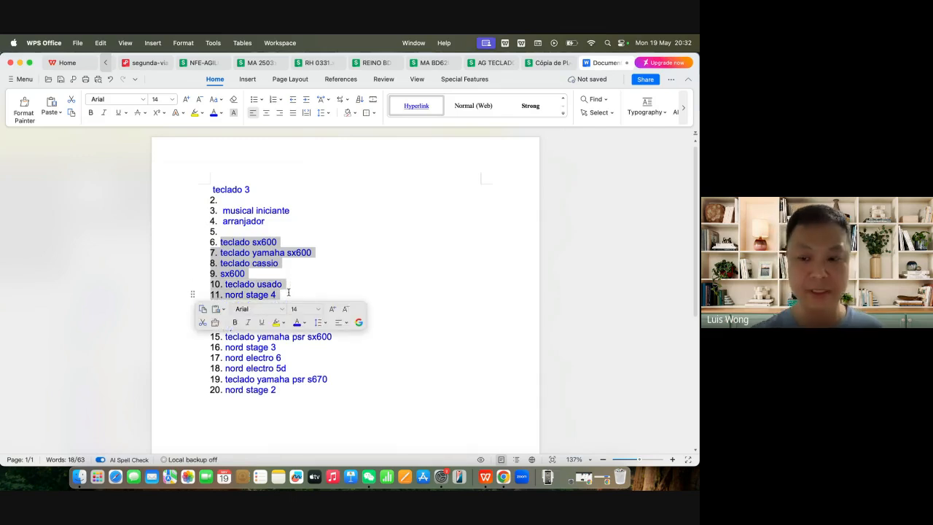
pyautogui.press('BackSpace')
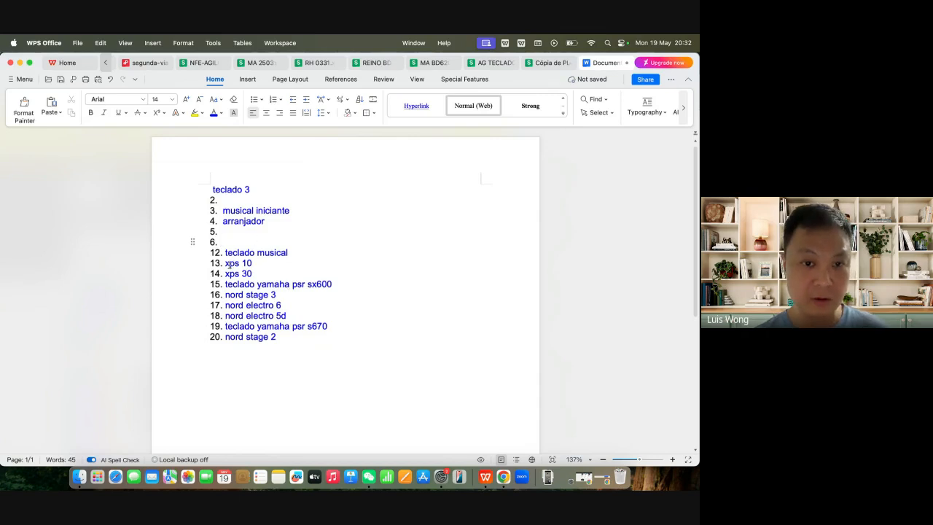
pyautogui.moveTo(225, 263); pyautogui.dragTo(281, 336)
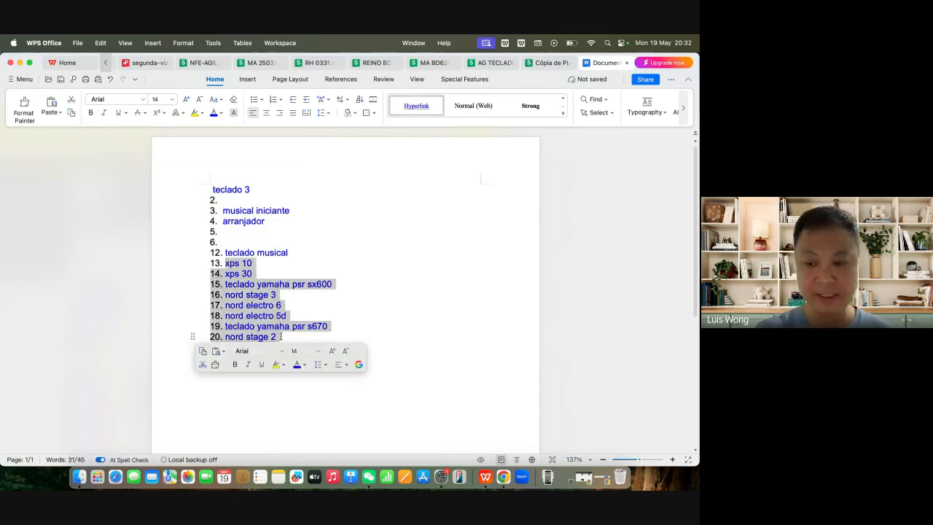
pyautogui.press('BackSpace')
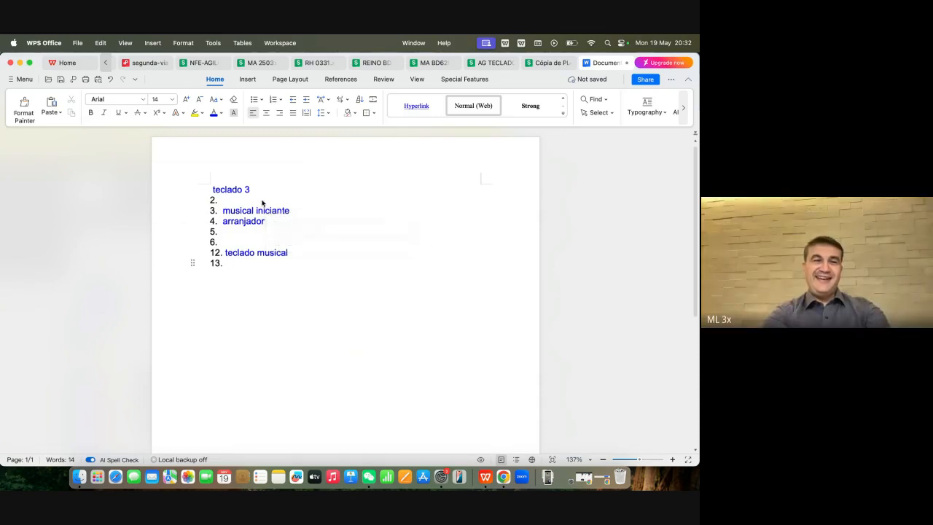
# Step: Undo the last two deletions to restore entries 6 through 11 and 13 through 20
pyautogui.click(112, 80)
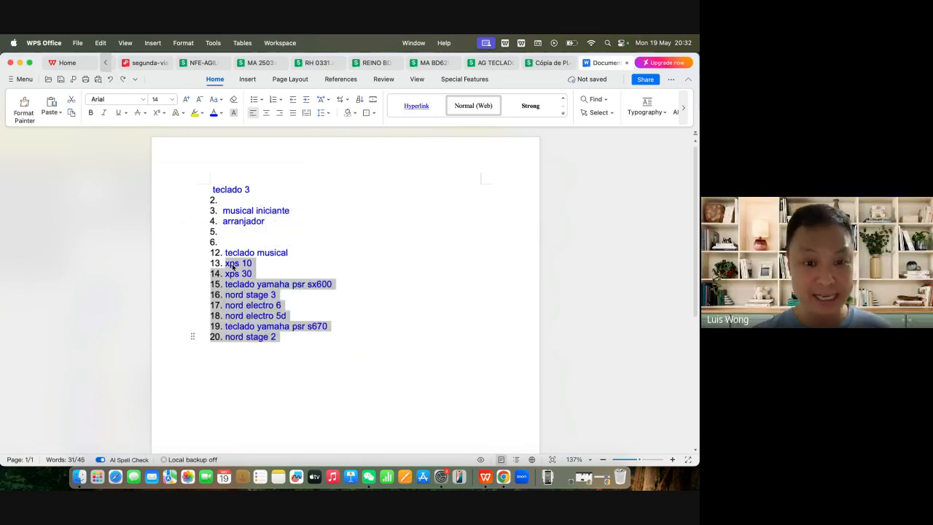
pyautogui.click(254, 315)
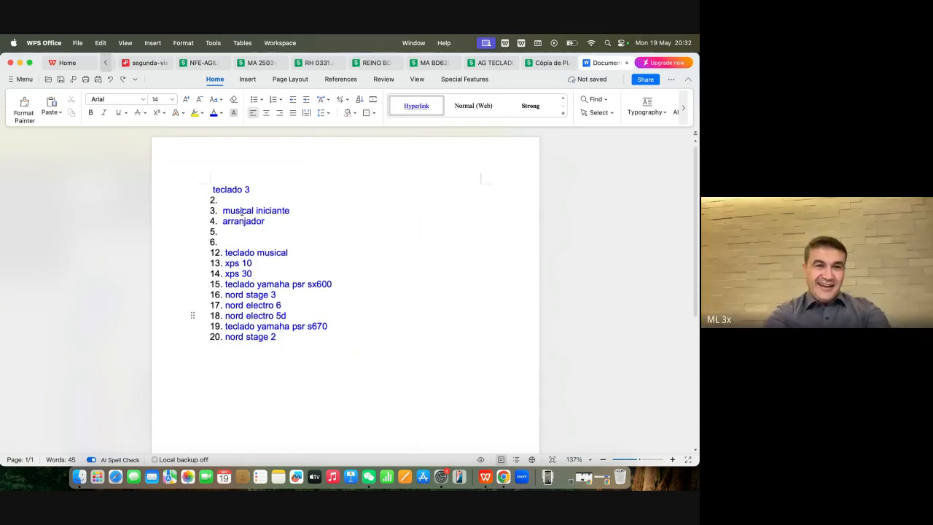
pyautogui.click(110, 78)
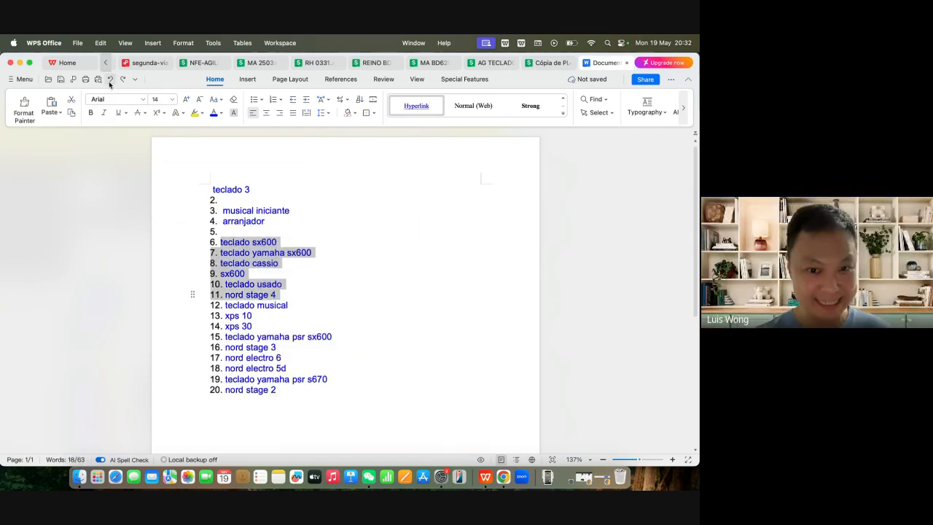
pyautogui.click(262, 262)
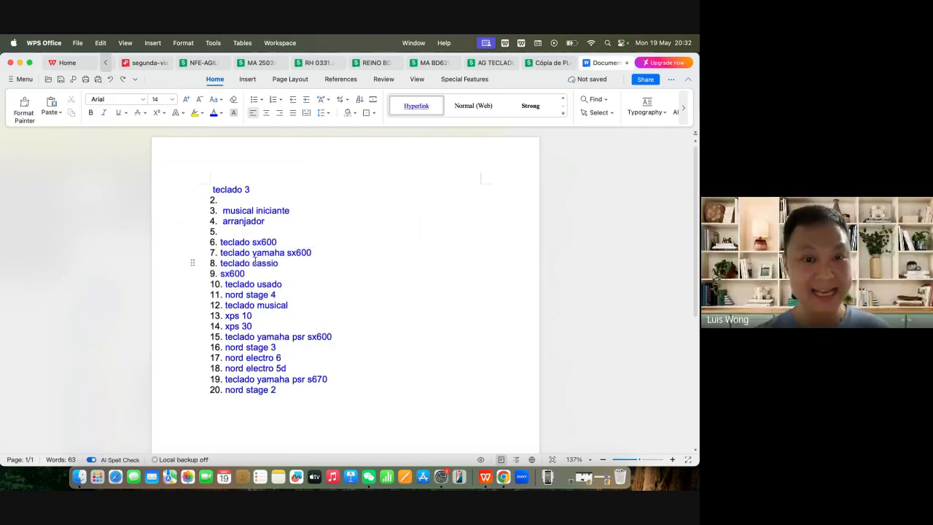
# Step: Highlight "teclado cassio" and the surrounding terms in entries 6 through 12 to point them out
pyautogui.tripleClick(263, 260)
pyautogui.click(281, 263)
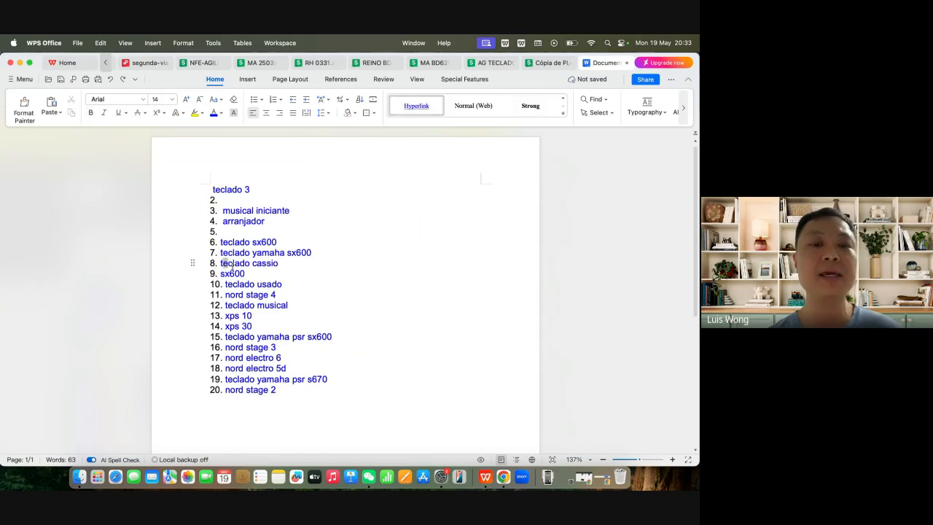
pyautogui.moveTo(222, 264); pyautogui.dragTo(272, 278)
pyautogui.click(251, 273)
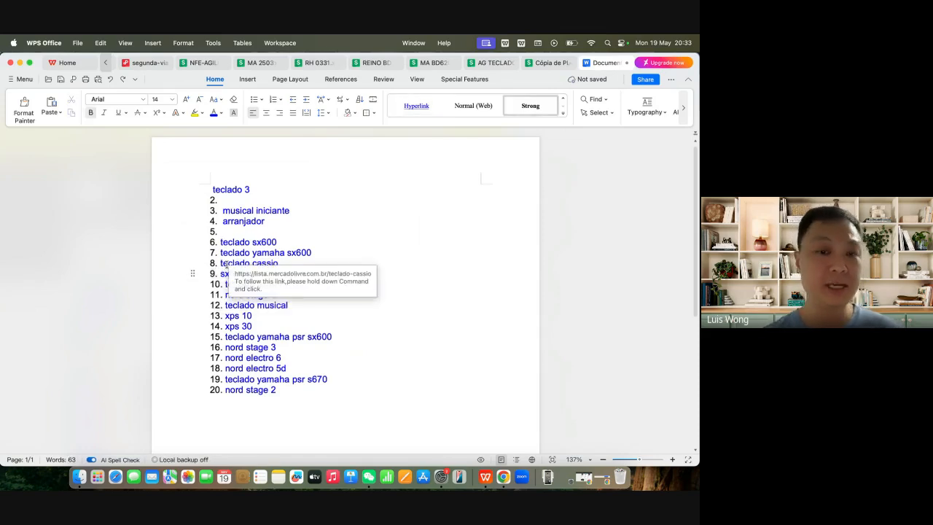
pyautogui.moveTo(220, 242); pyautogui.dragTo(254, 306)
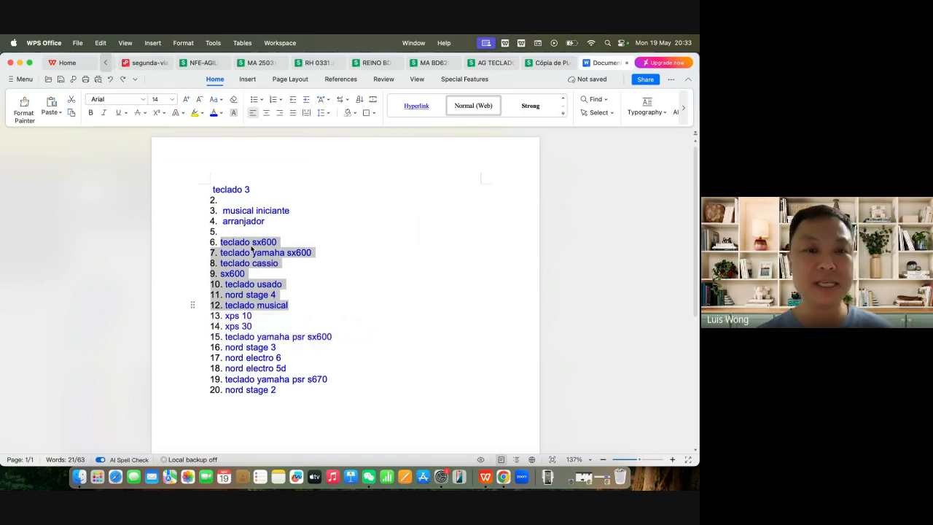
# Step: Redo both deletions of the brand and model terms and highlight the remaining keywords
pyautogui.click(111, 80)
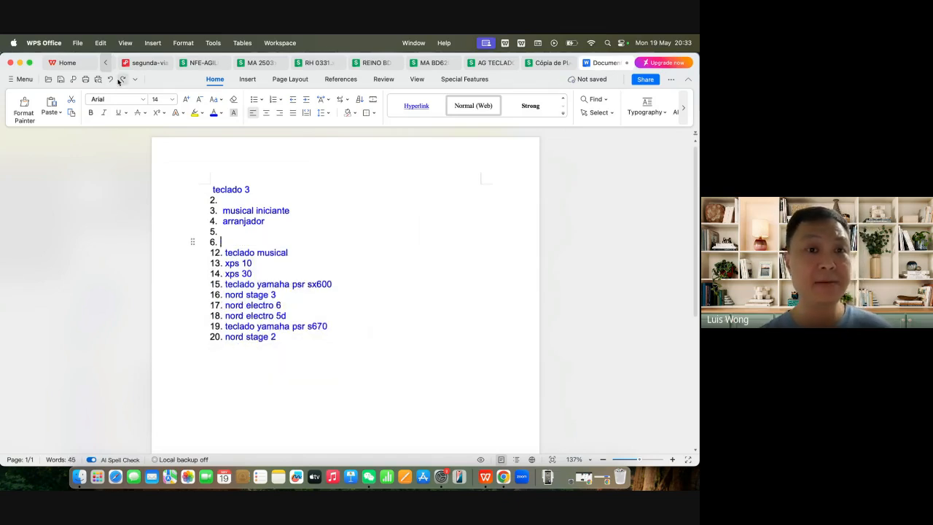
pyautogui.click(110, 80)
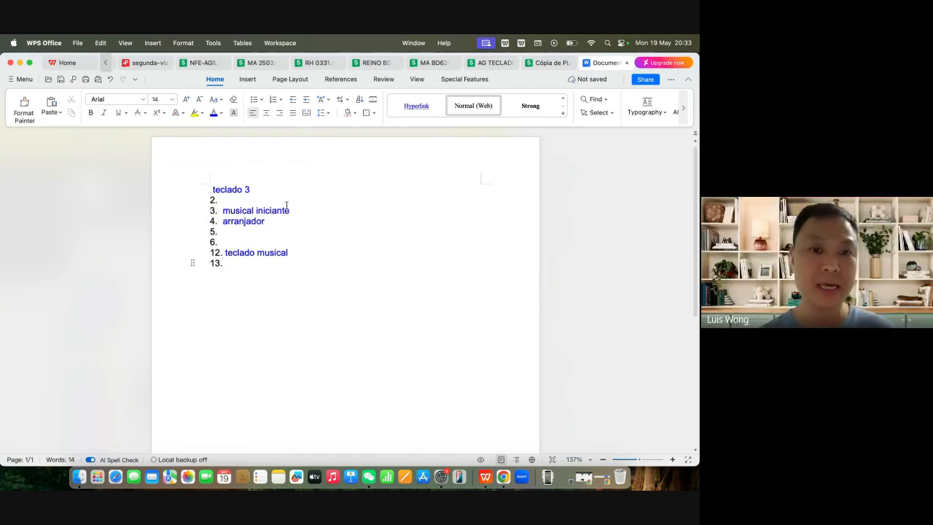
pyautogui.moveTo(212, 189); pyautogui.dragTo(272, 257)
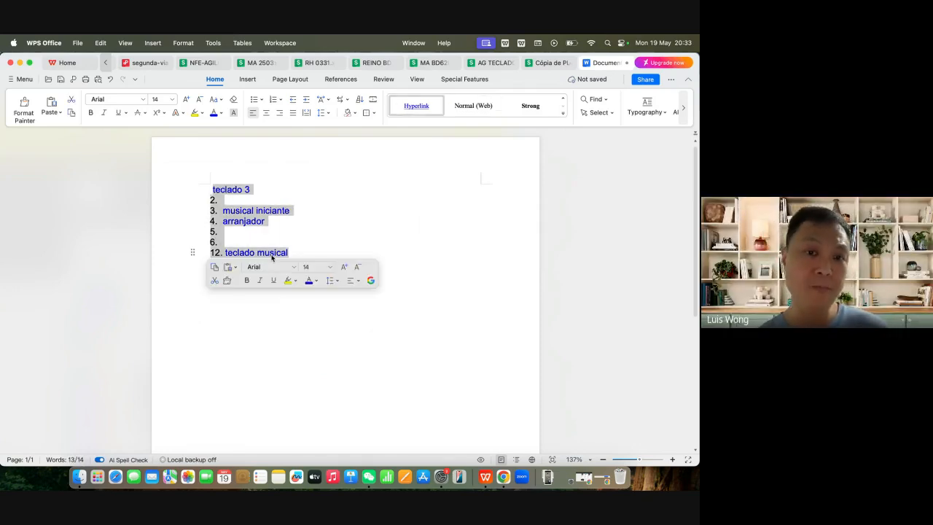
pyautogui.click(292, 221)
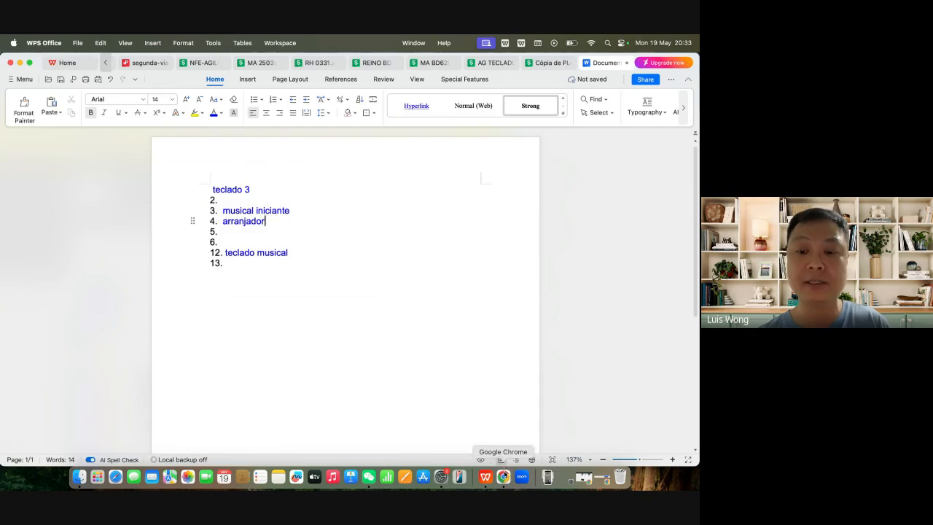
# Step: Switch to Chrome and reopen Avantpro's most-used keywords list for the Casio keyboard listing
pyautogui.click(503, 477)
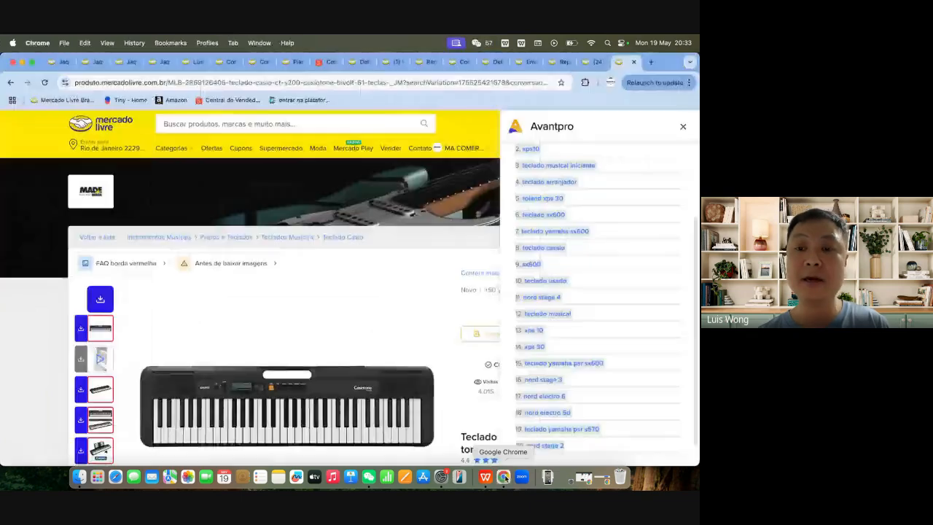
pyautogui.click(684, 129)
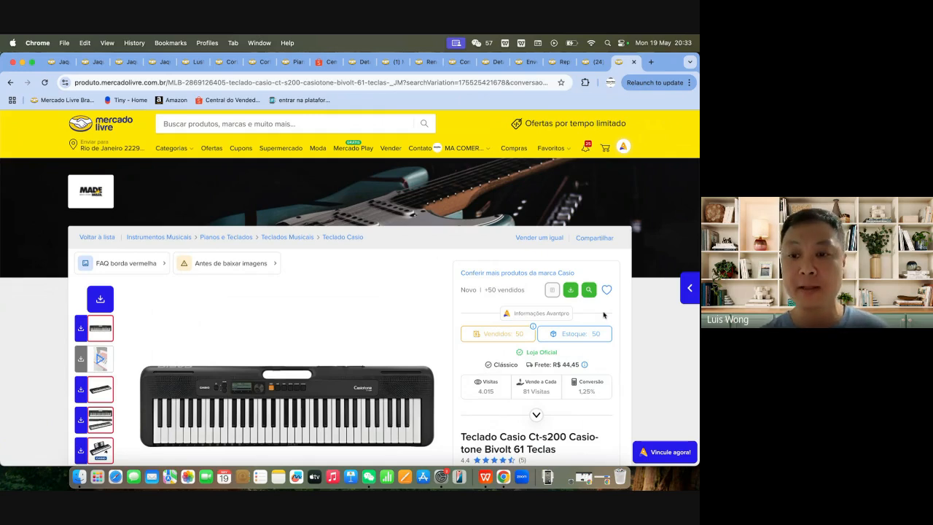
pyautogui.click(588, 289)
pyautogui.scroll(-3, 588, 344)
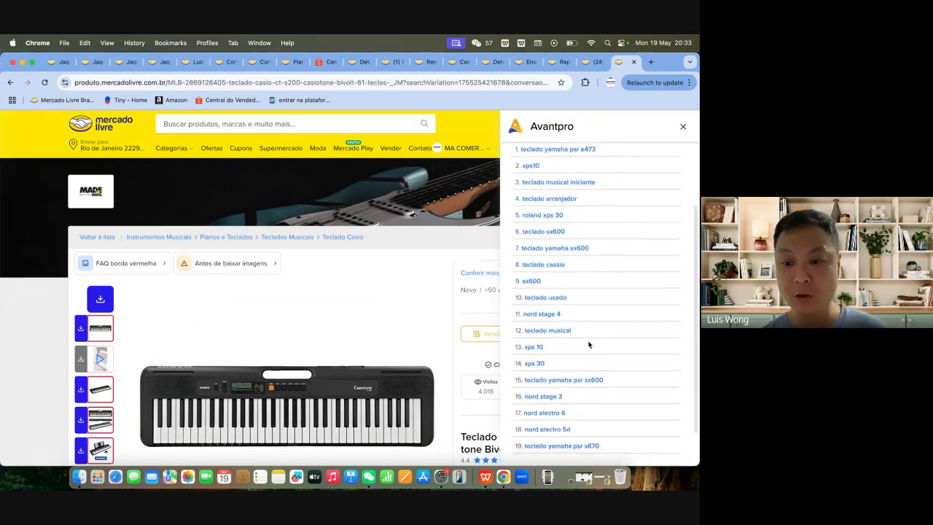
pyautogui.scroll(3, 608, 250)
# Step: Download Avantpro's 50 terms and open the file avantpro_termos.txt in full screen
pyautogui.click(601, 196)
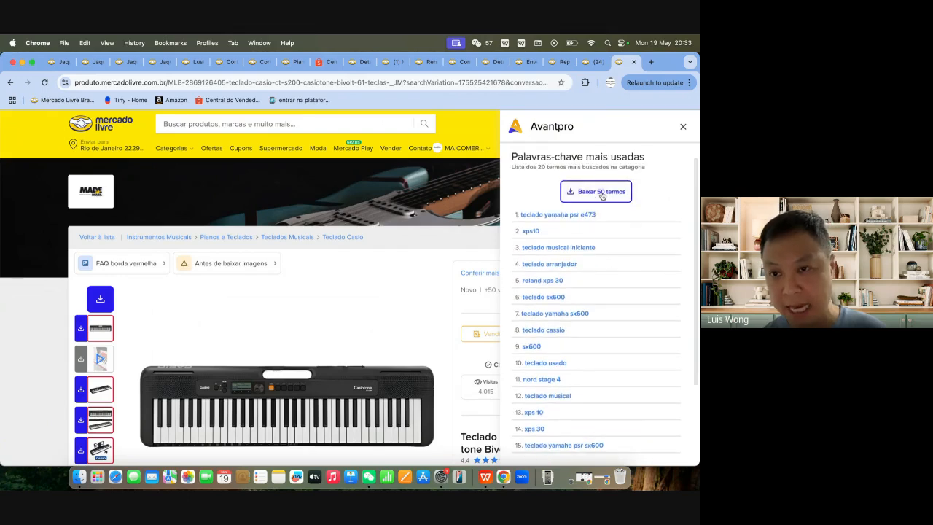
pyautogui.click(607, 193)
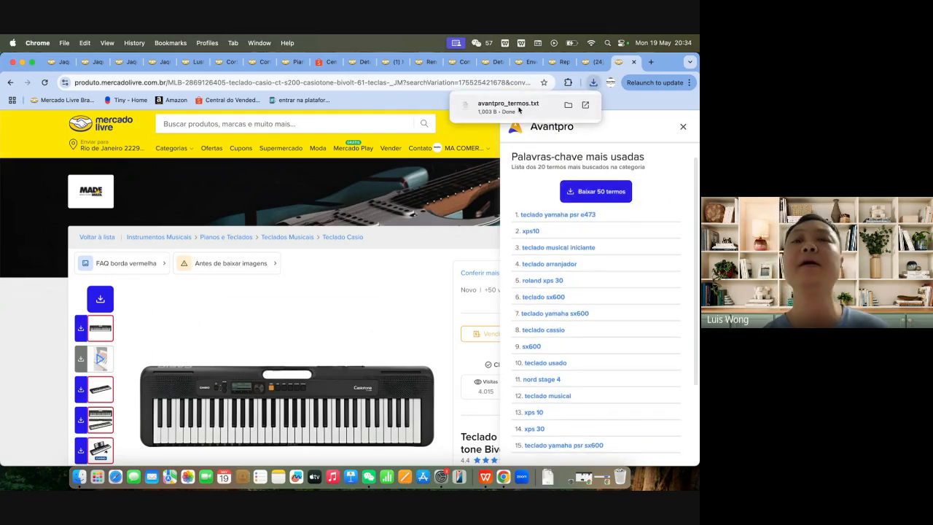
pyautogui.click(522, 108)
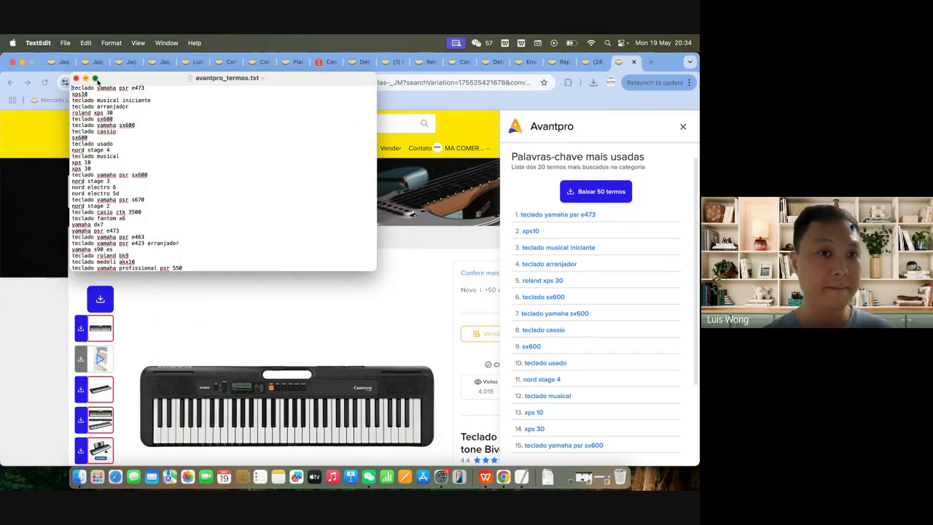
pyautogui.click(96, 79)
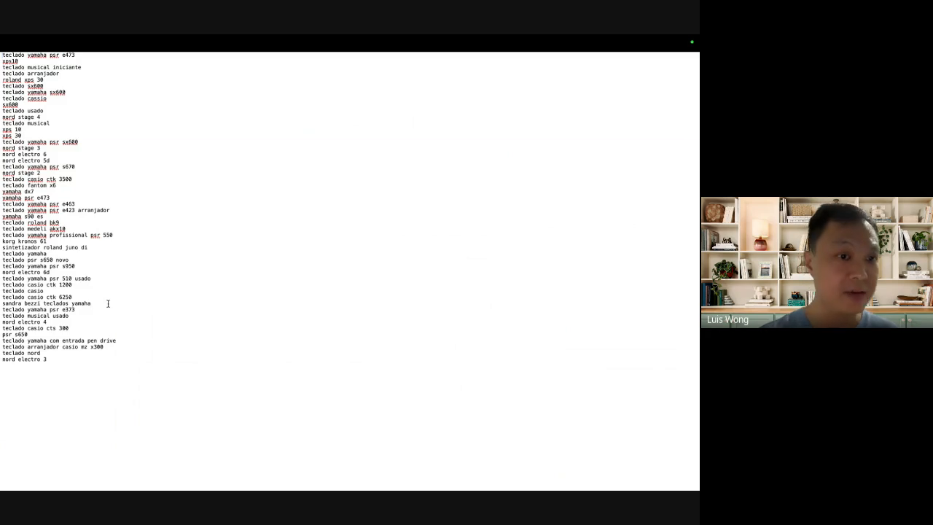
# Step: Highlight blocks of the downloaded terms to look them over, and close the text file
pyautogui.moveTo(109, 364); pyautogui.dragTo(2, 135)
pyautogui.click(40, 133)
pyautogui.moveTo(2, 60); pyautogui.dragTo(60, 237)
pyautogui.click(91, 286)
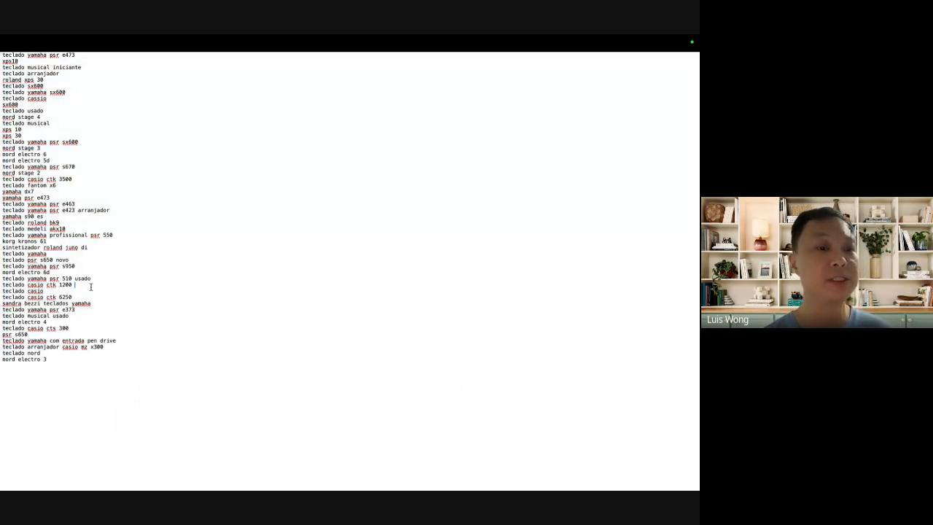
pyautogui.moveTo(28, 38)
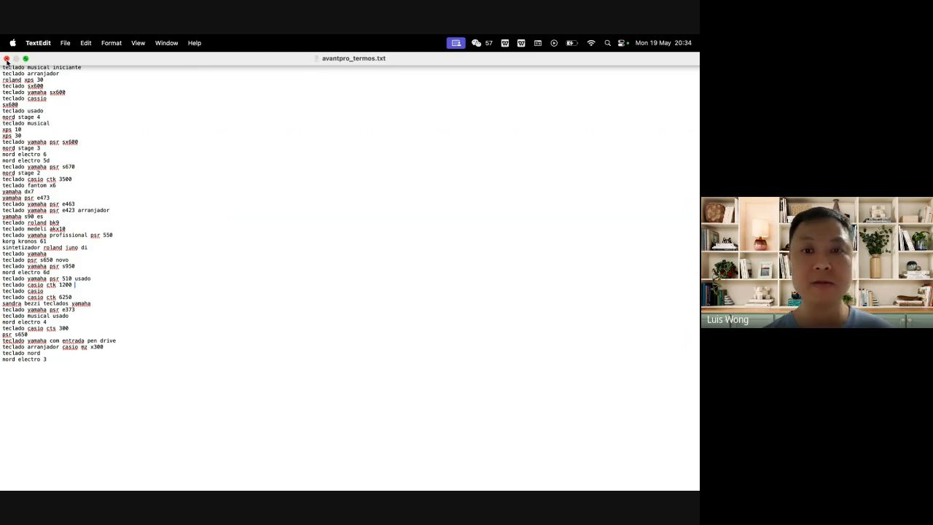
pyautogui.click(6, 60)
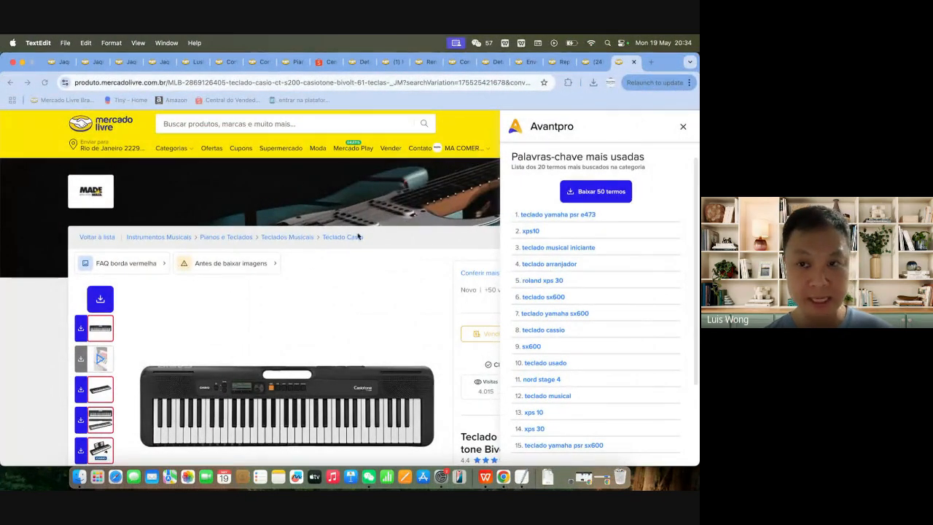
# Step: Close the Avantpro keywords list and examine the 50 most-searched Avantpro terms on the Teclados Musicais category page
pyautogui.click(687, 129)
pyautogui.click(686, 129)
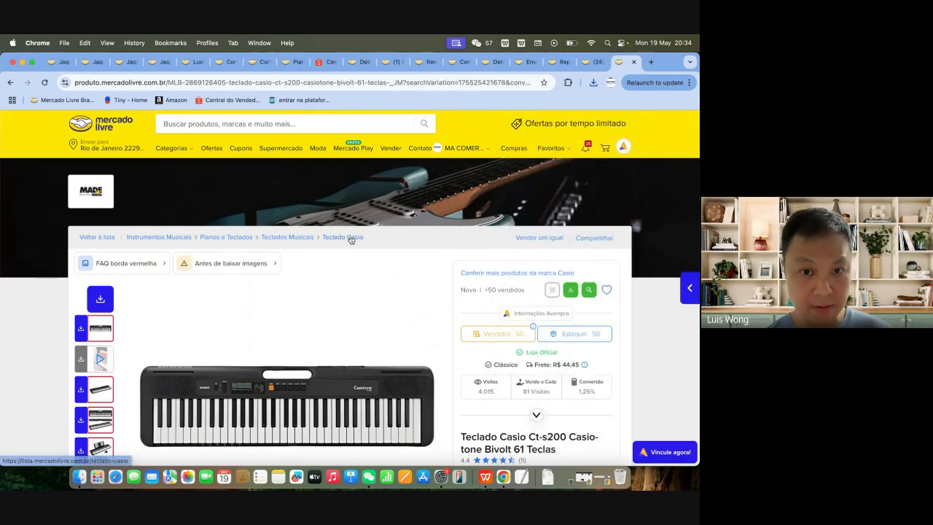
pyautogui.click(297, 238)
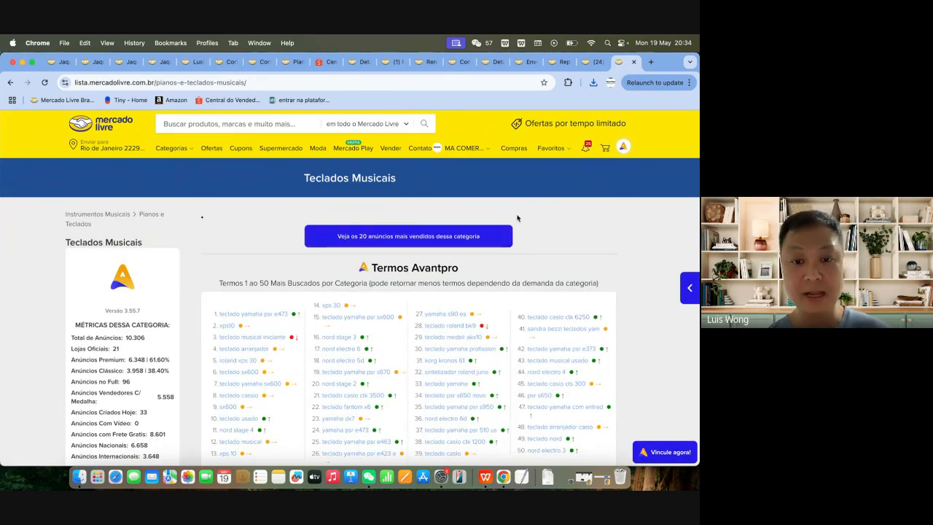
pyautogui.scroll(-3, 669, 329)
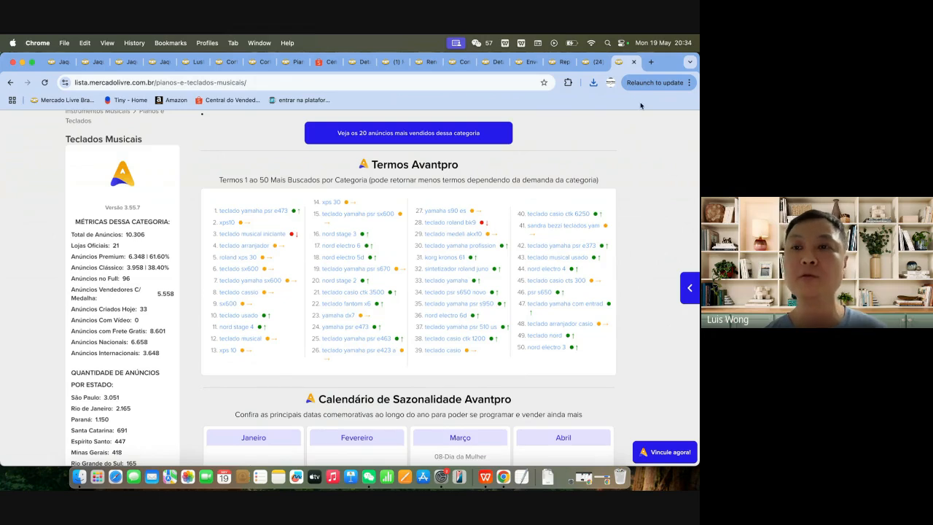
# Step: Switch to the Chrome profile running the Google Meet call and open its screen-presentation options
pyautogui.click(611, 83)
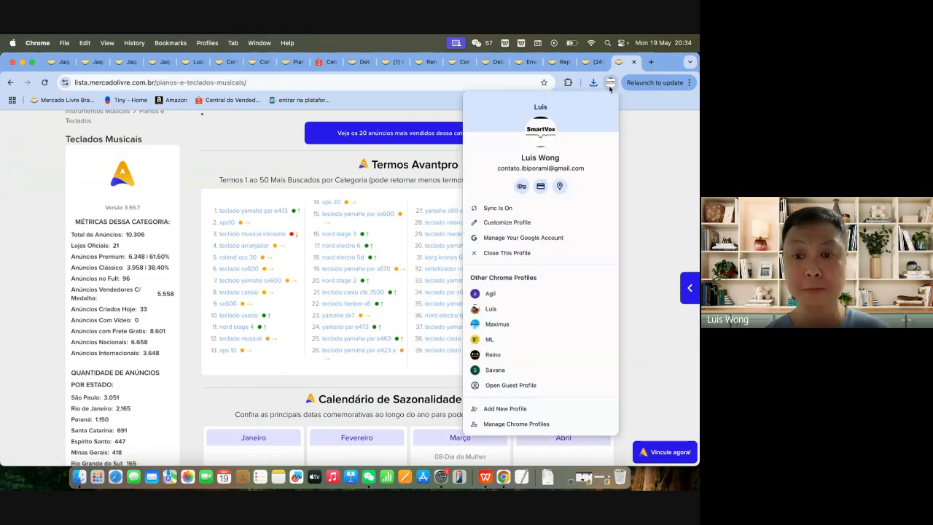
pyautogui.click(492, 309)
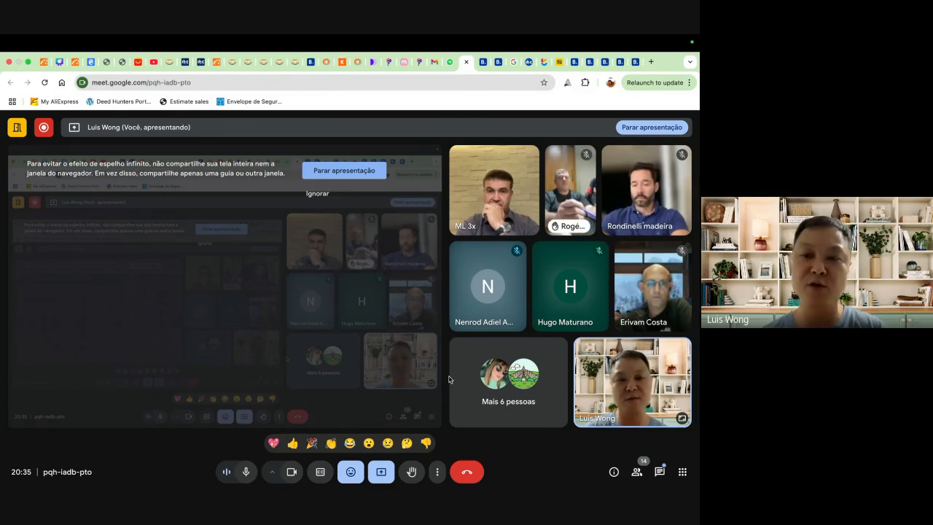
pyautogui.click(381, 472)
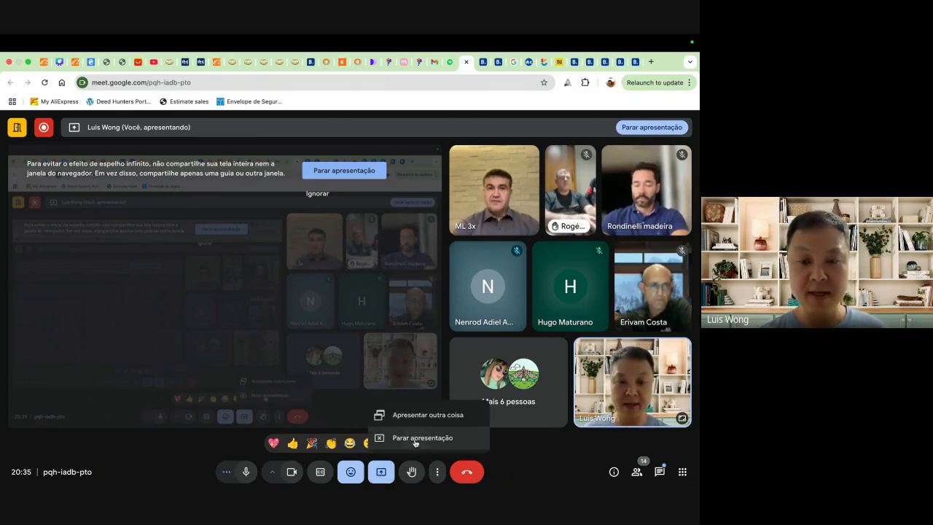